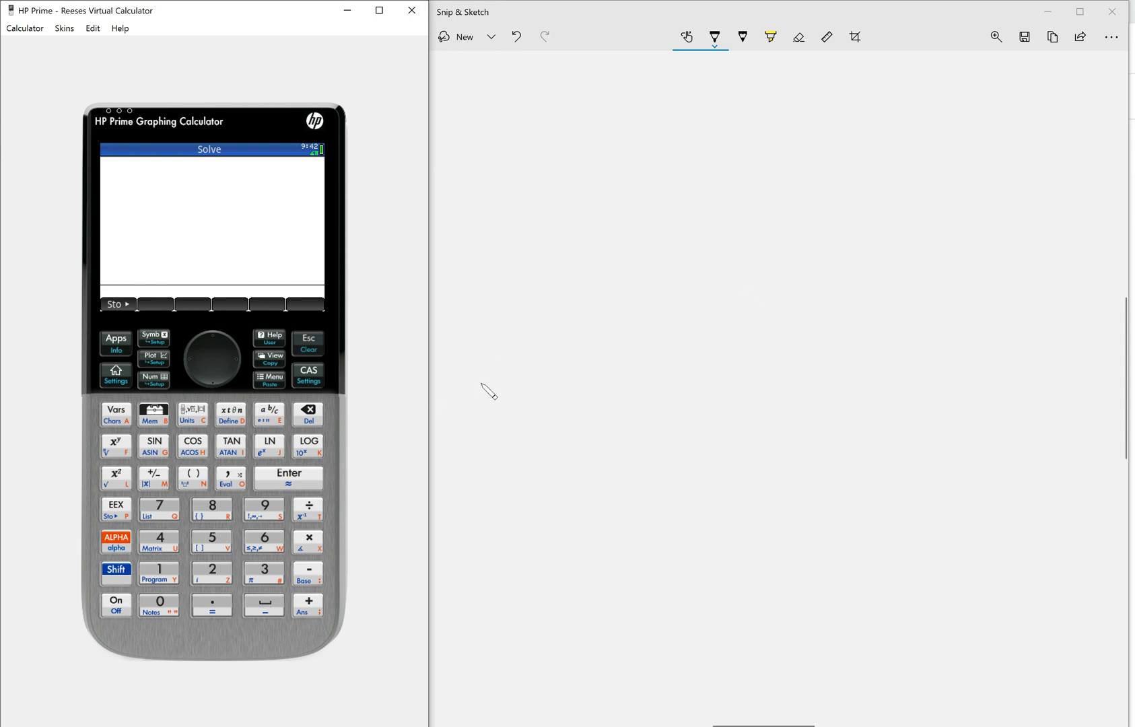
# Step: Return to the Application Library, where the Solve app is highlighted
pyautogui.press('F5')
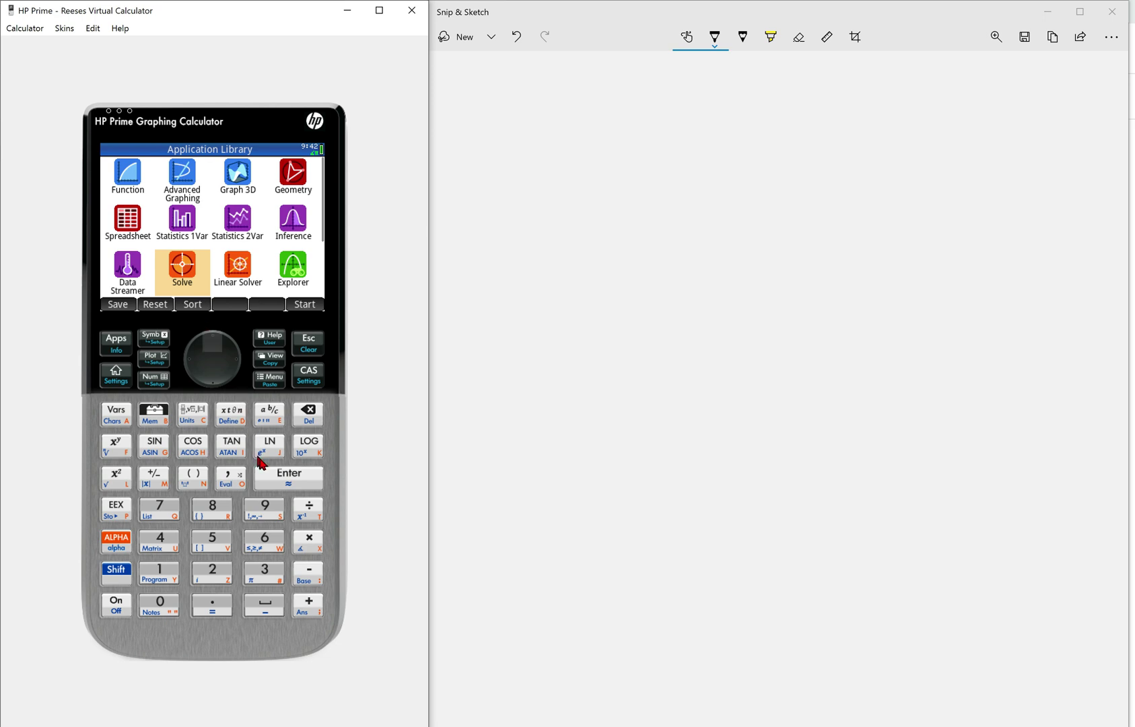
# Step: Launch the Solve app from the library so its empty equation slots E1–E7 appear
pyautogui.click(276, 481)
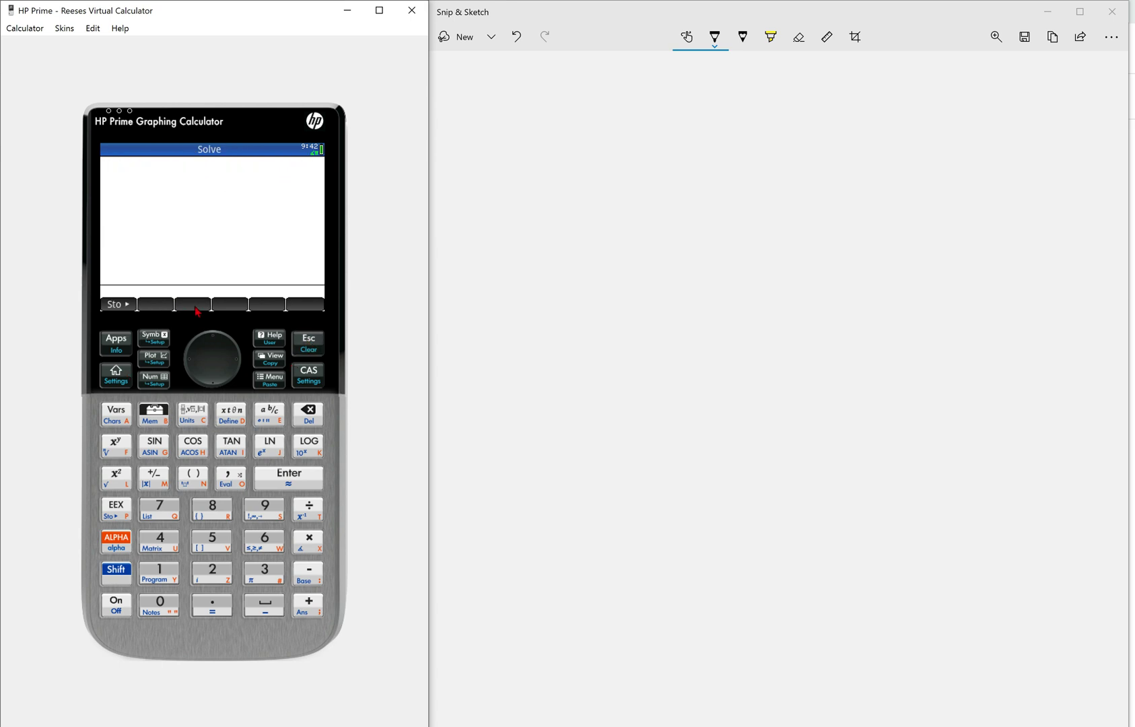
pyautogui.click(116, 343)
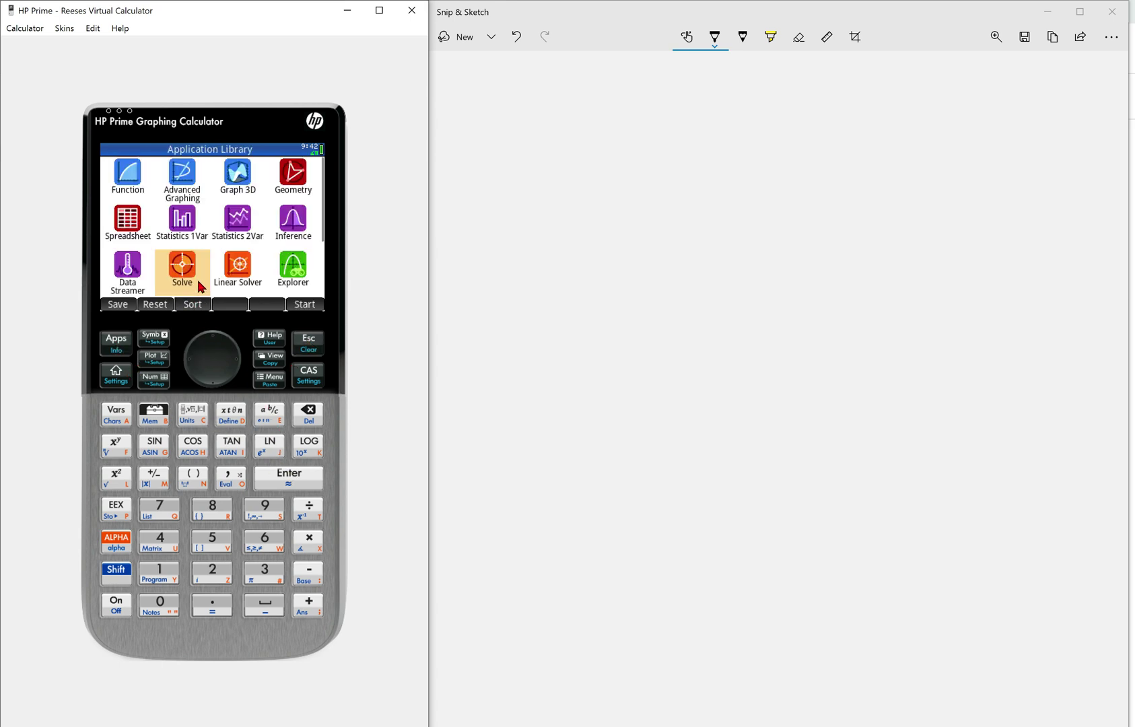
pyautogui.click(293, 480)
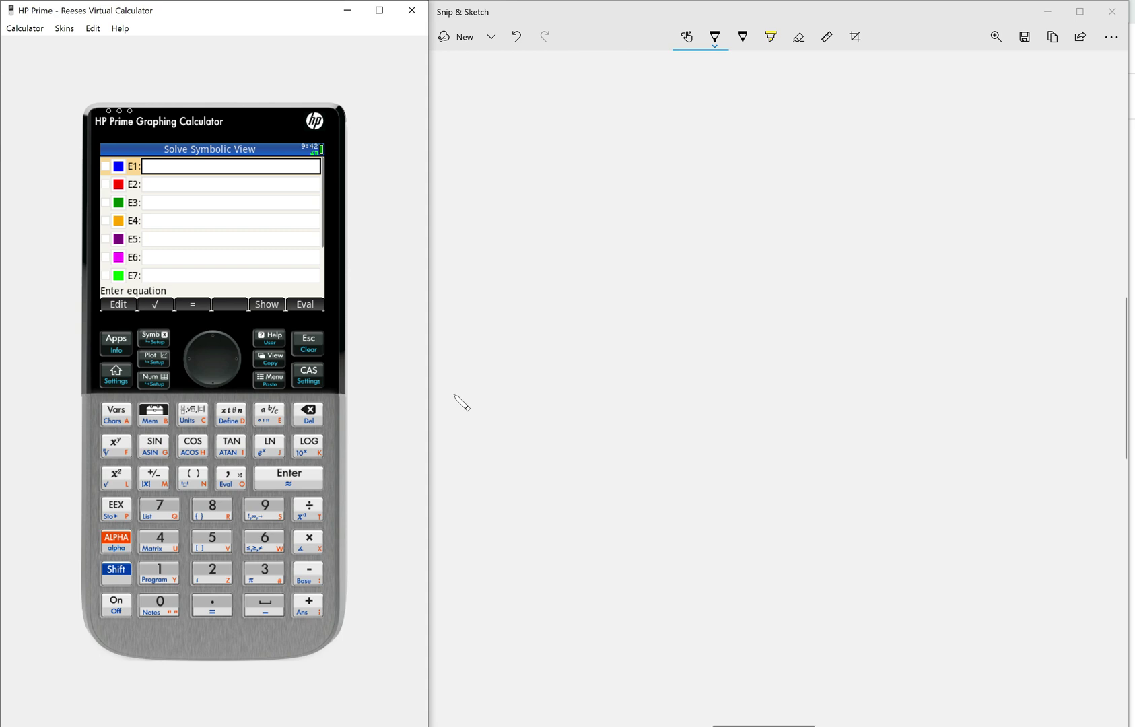
# Step: Handwrite the equation 3x+5=28 with the pen on the Snip & Sketch canvas
pyautogui.moveTo(590, 155); pyautogui.dragTo(614, 220)
pyautogui.moveTo(657, 156)
pyautogui.mouseDown()
pyautogui.moveTo(696, 206)
pyautogui.moveTo(662, 208)
pyautogui.mouseUp()
pyautogui.click(695, 146)
pyautogui.moveTo(736, 114); pyautogui.dragTo(743, 181)
pyautogui.moveTo(725, 157); pyautogui.dragTo(764, 148)
pyautogui.moveTo(801, 113)
pyautogui.mouseDown()
pyautogui.moveTo(808, 153)
pyautogui.moveTo(793, 174)
pyautogui.mouseUp()
pyautogui.moveTo(818, 132); pyautogui.dragTo(859, 121)
pyautogui.moveTo(828, 149); pyautogui.dragTo(859, 141)
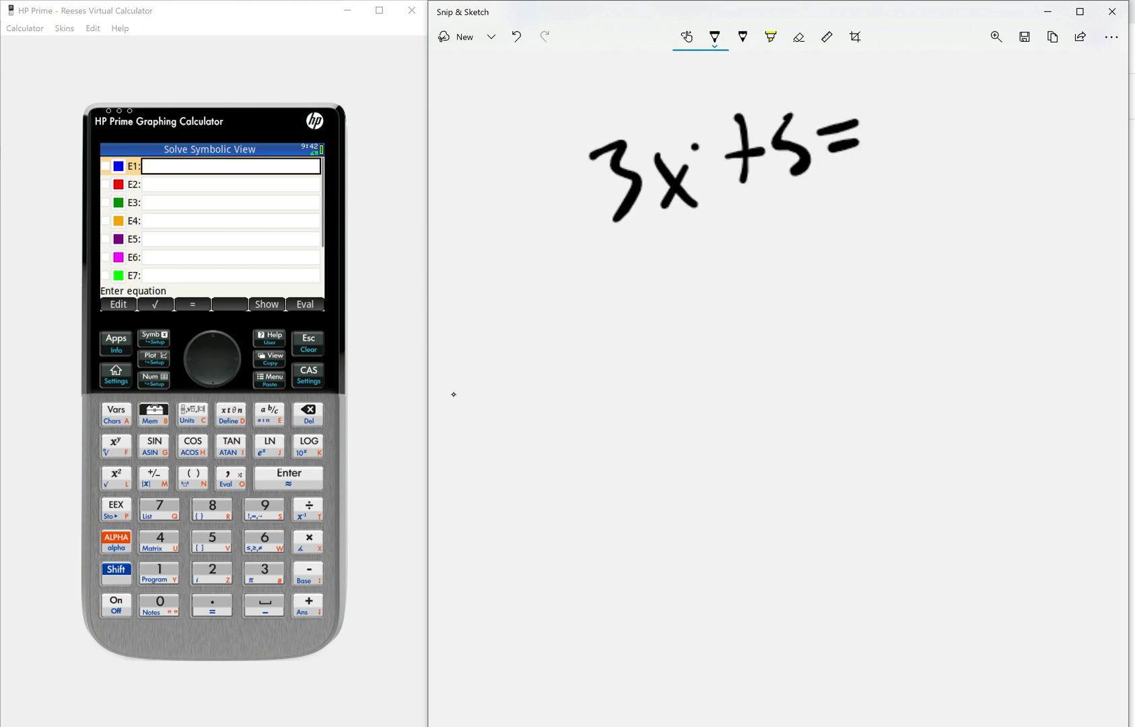
pyautogui.moveTo(901, 84); pyautogui.dragTo(951, 115)
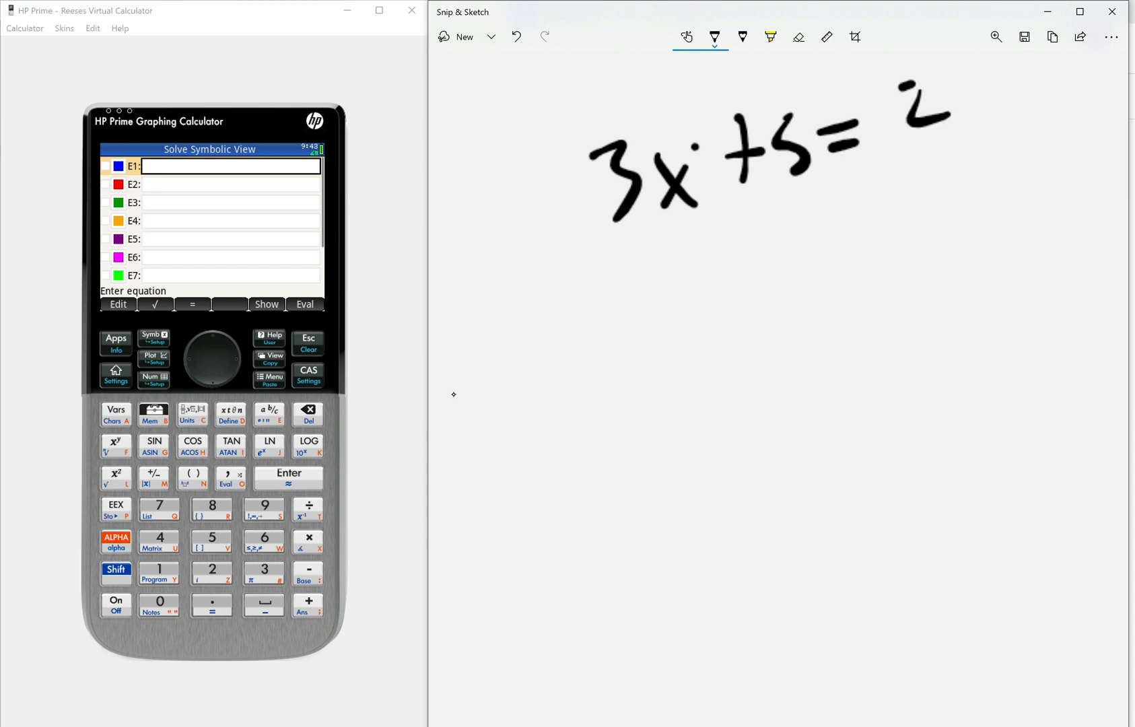
pyautogui.moveTo(989, 71); pyautogui.dragTo(979, 84)
pyautogui.click(250, 385)
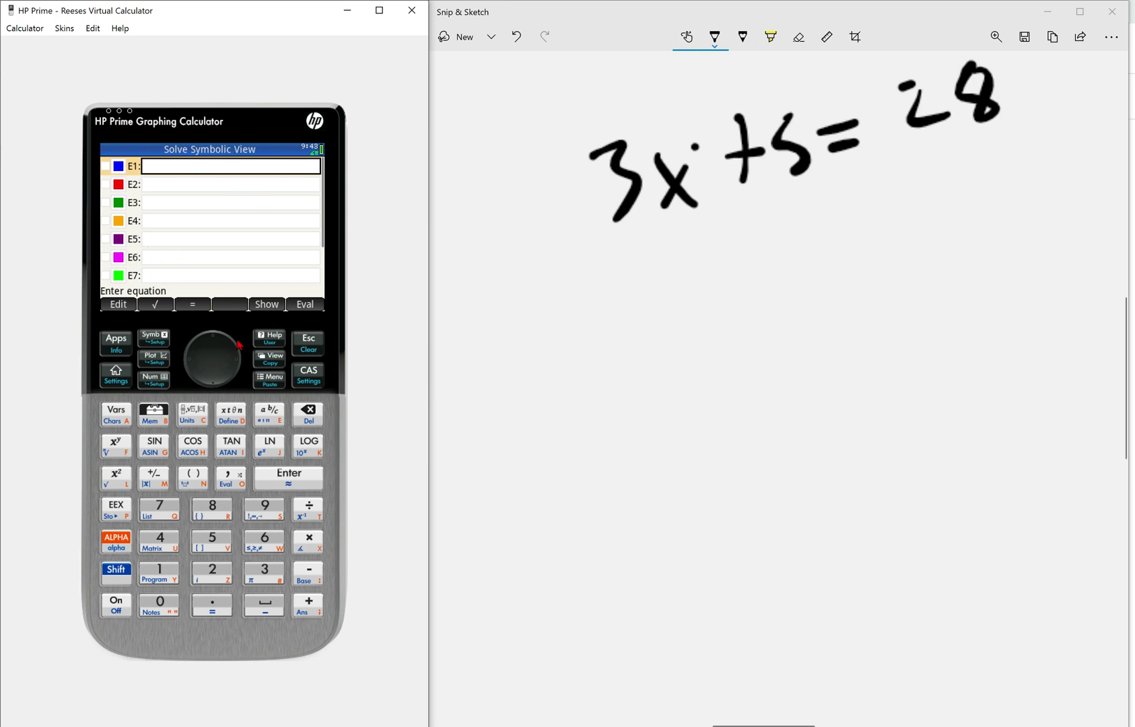
# Step: Key in 3*X+5=28 on the keypad and store it as equation E1
pyautogui.click(265, 572)
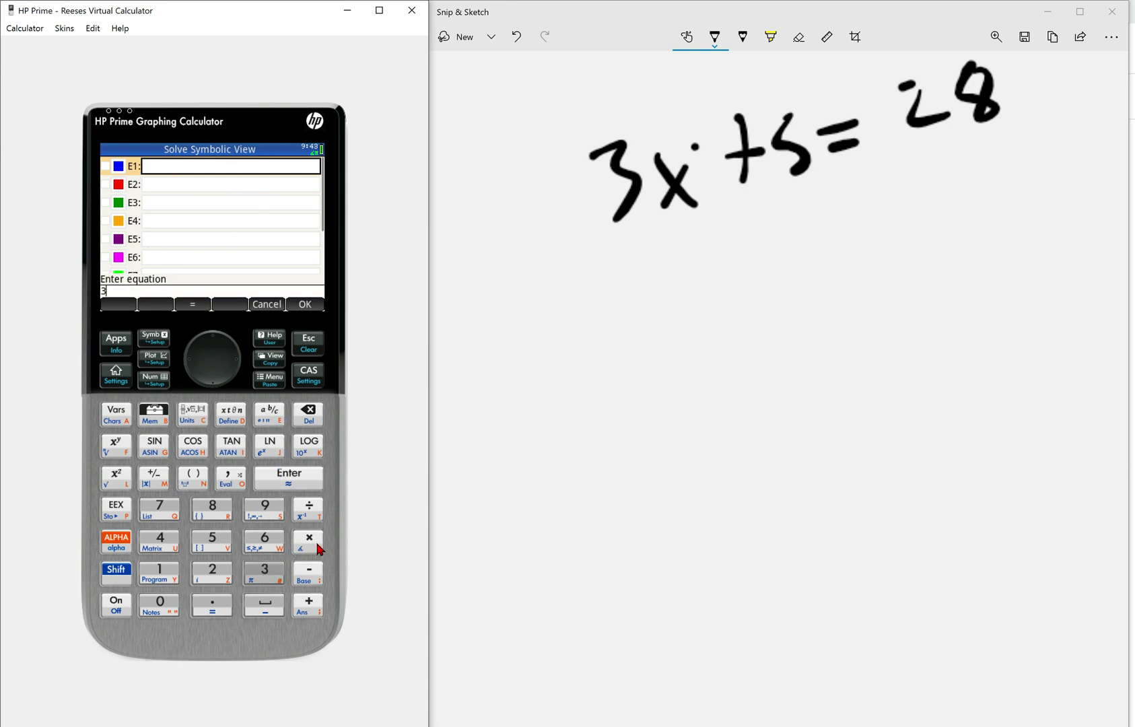
pyautogui.click(319, 549)
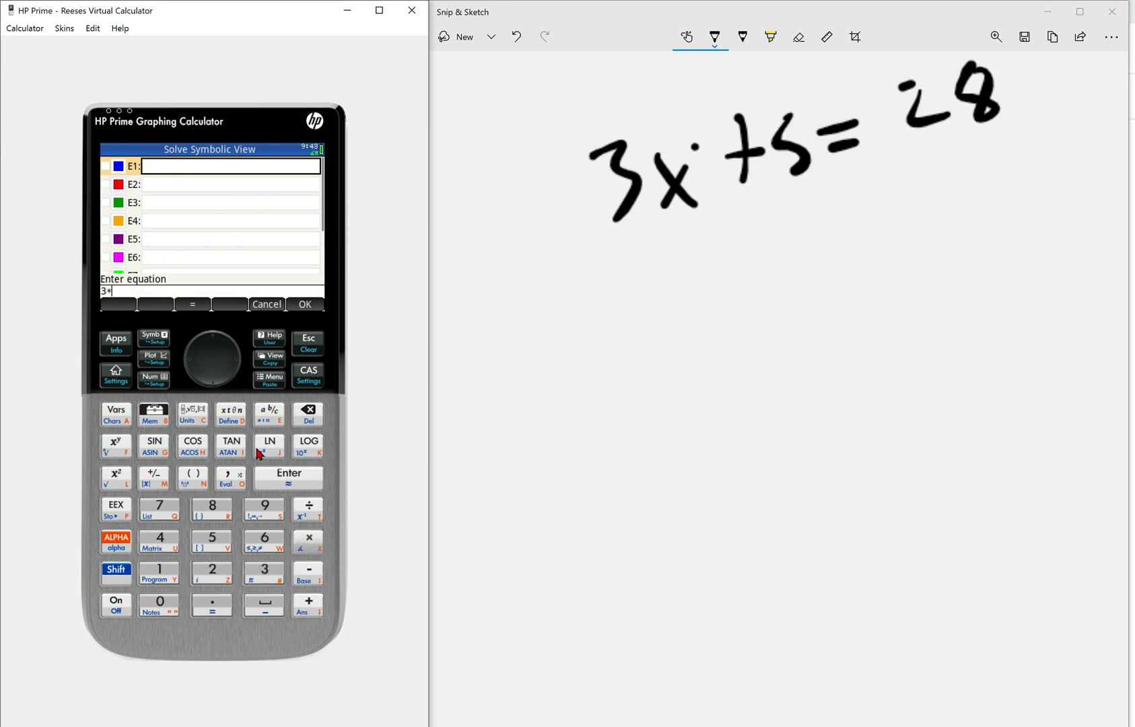
pyautogui.click(231, 415)
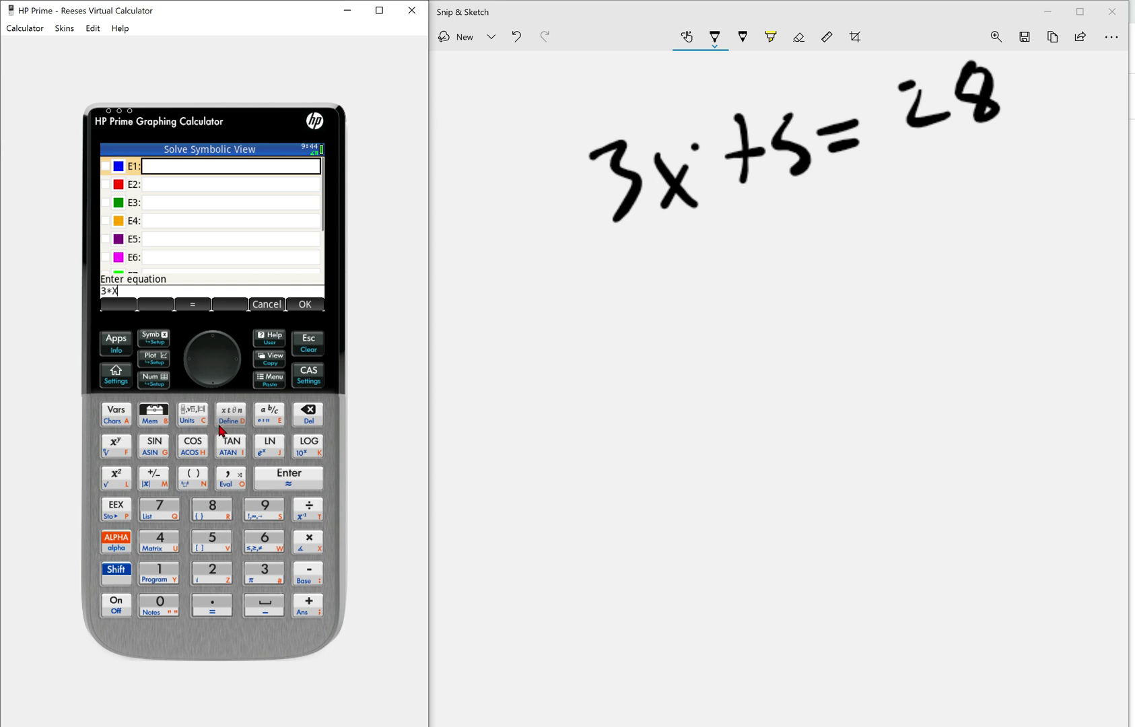
pyautogui.click(304, 602)
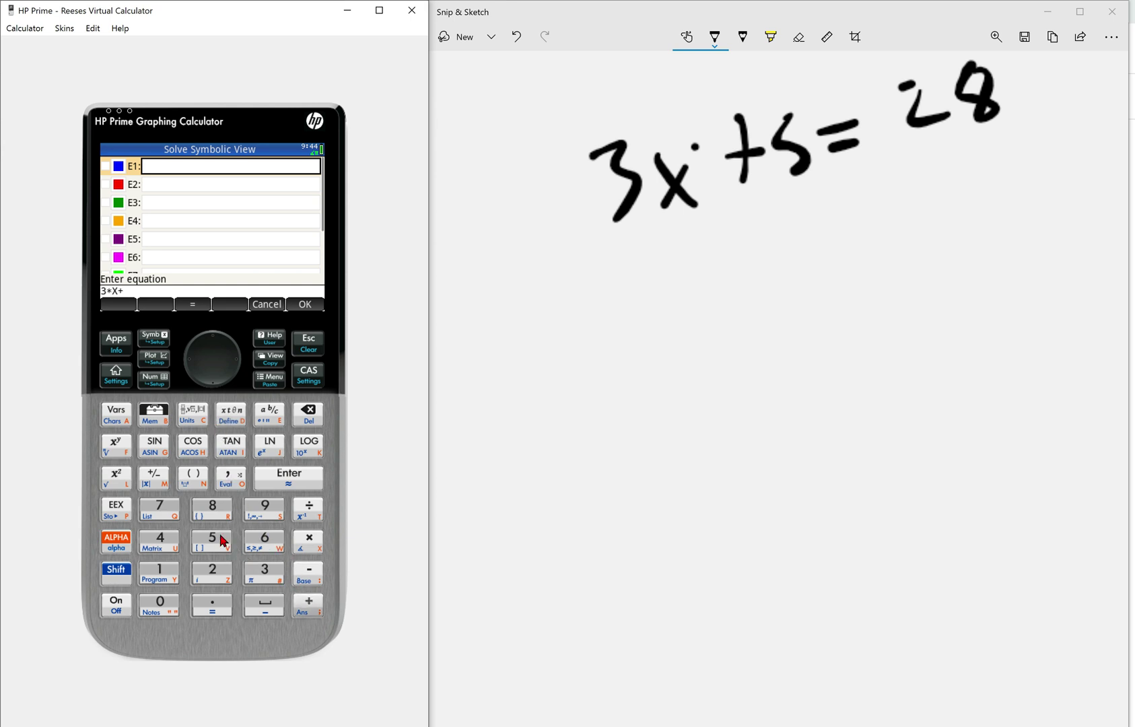
pyautogui.click(223, 540)
pyautogui.click(116, 571)
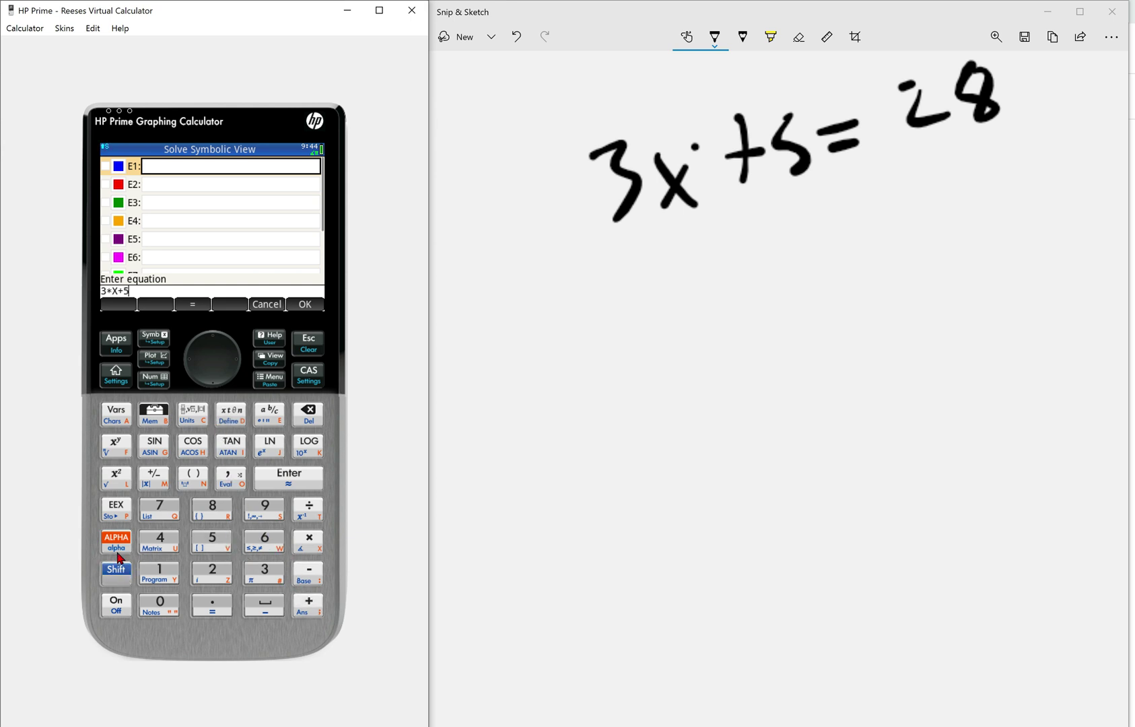
pyautogui.click(216, 608)
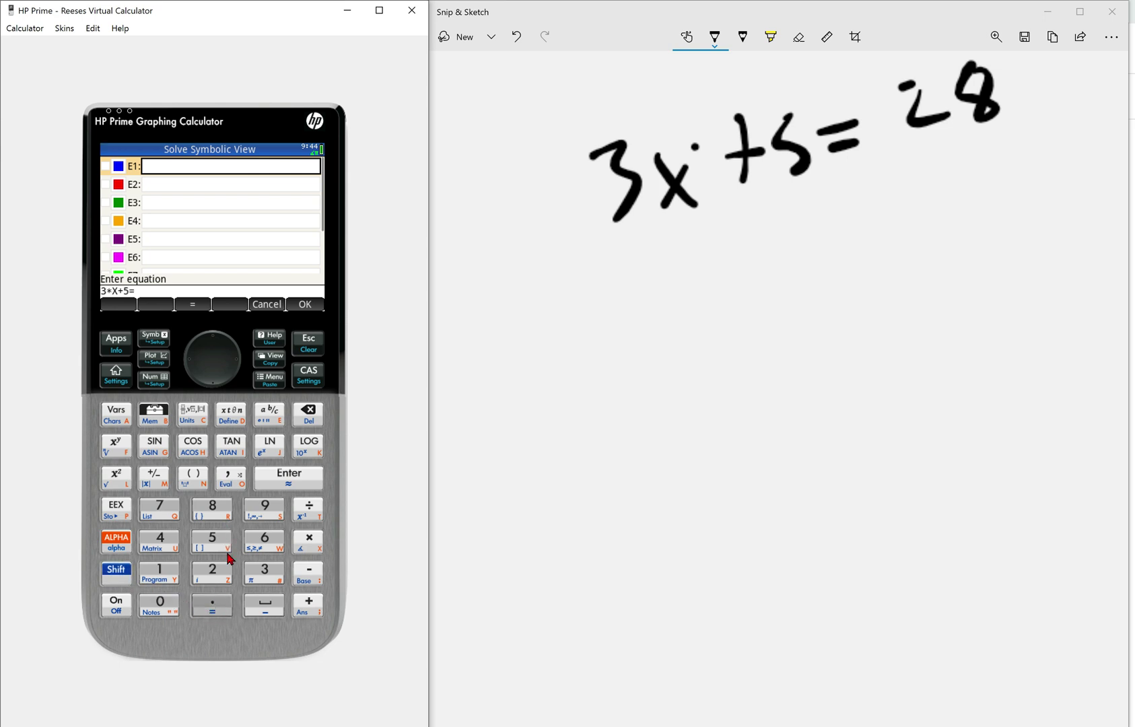
pyautogui.click(221, 573)
pyautogui.click(210, 511)
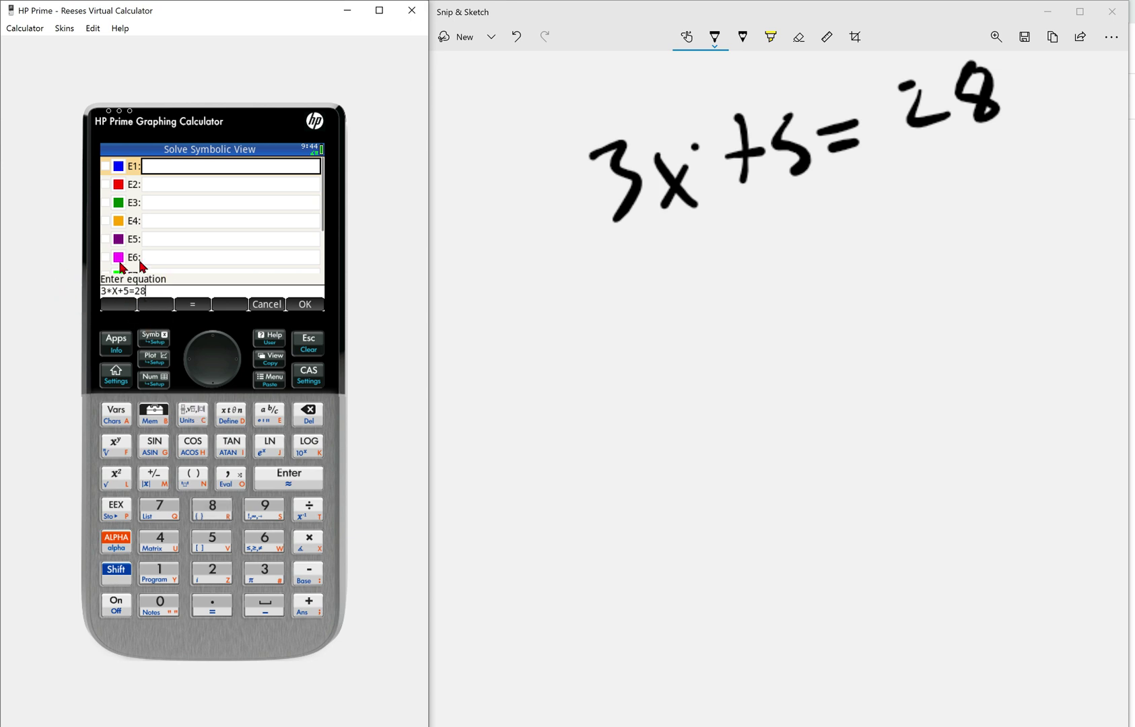
pyautogui.click(305, 481)
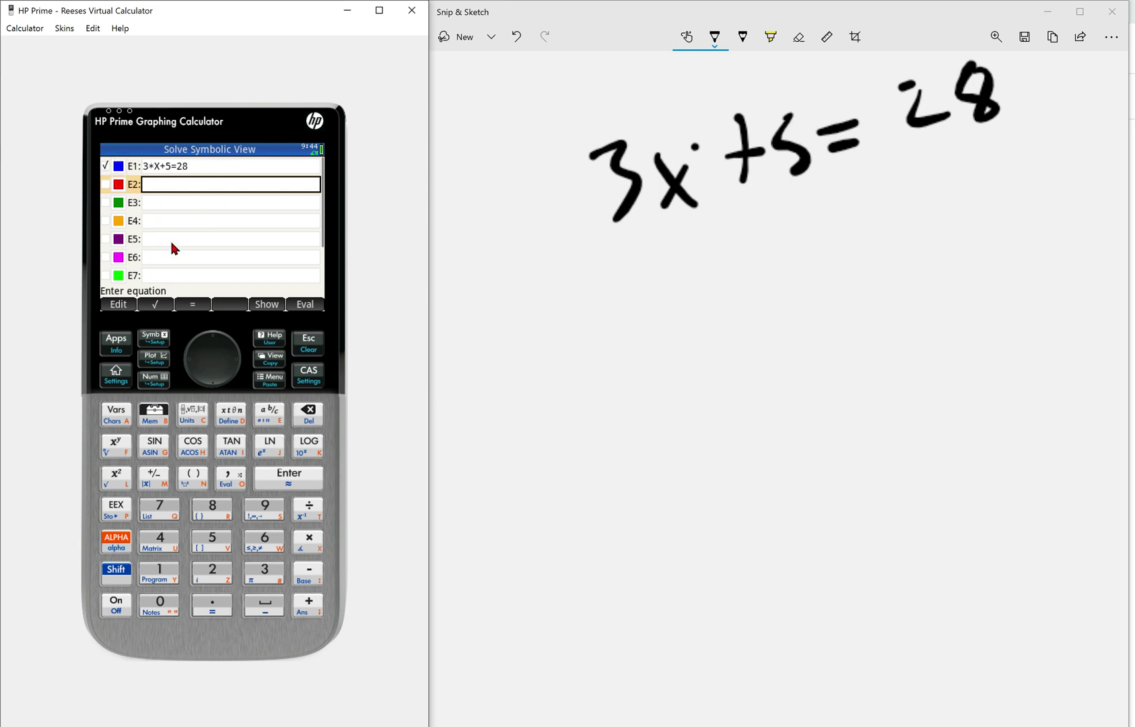
# Step: Solve 3*X+5=28 numerically from a starting value of 5, giving X = 7.66666666667
pyautogui.click(153, 381)
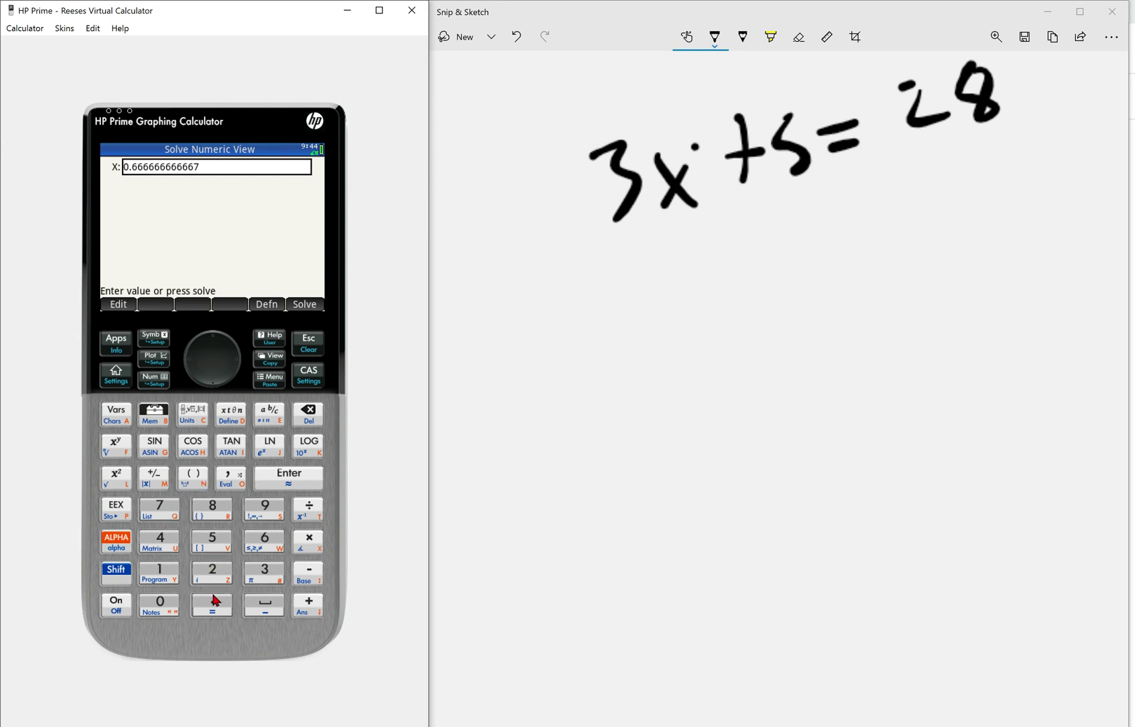
pyautogui.click(216, 544)
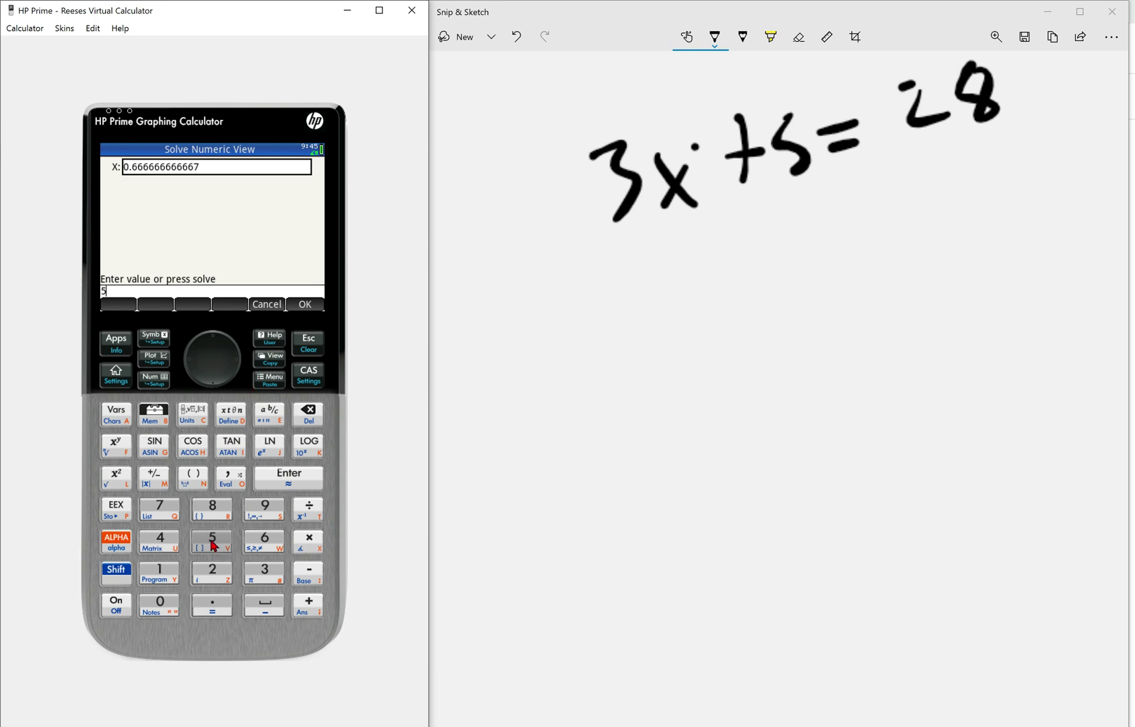
pyautogui.click(306, 305)
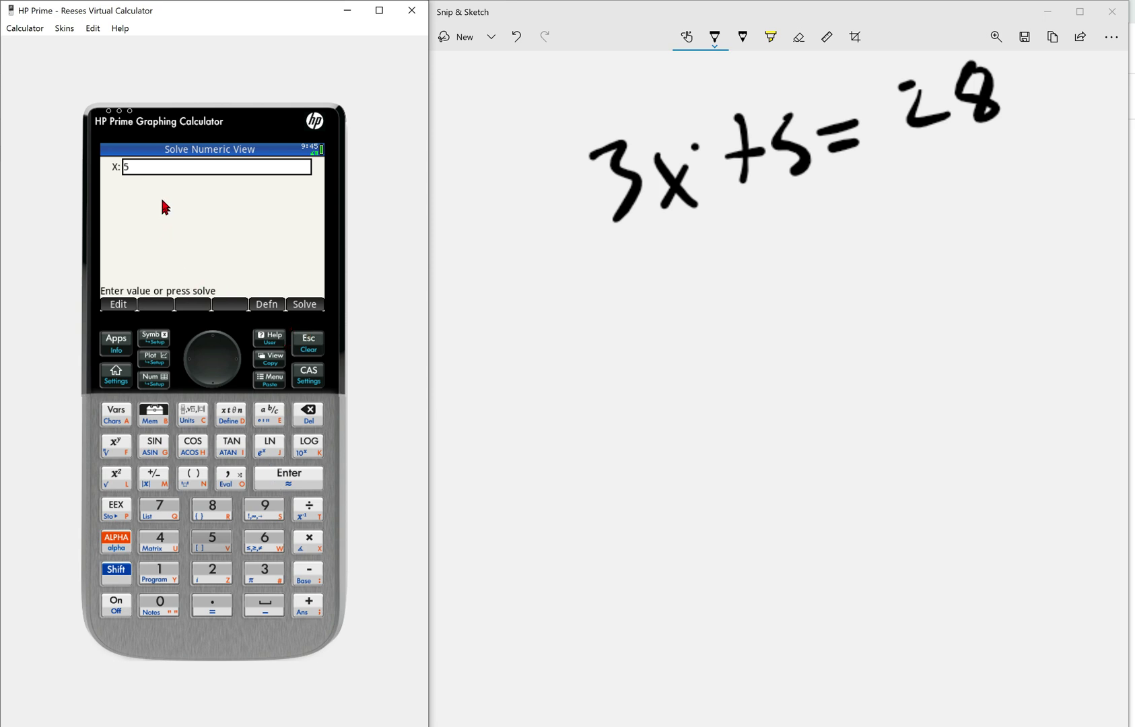
pyautogui.click(318, 312)
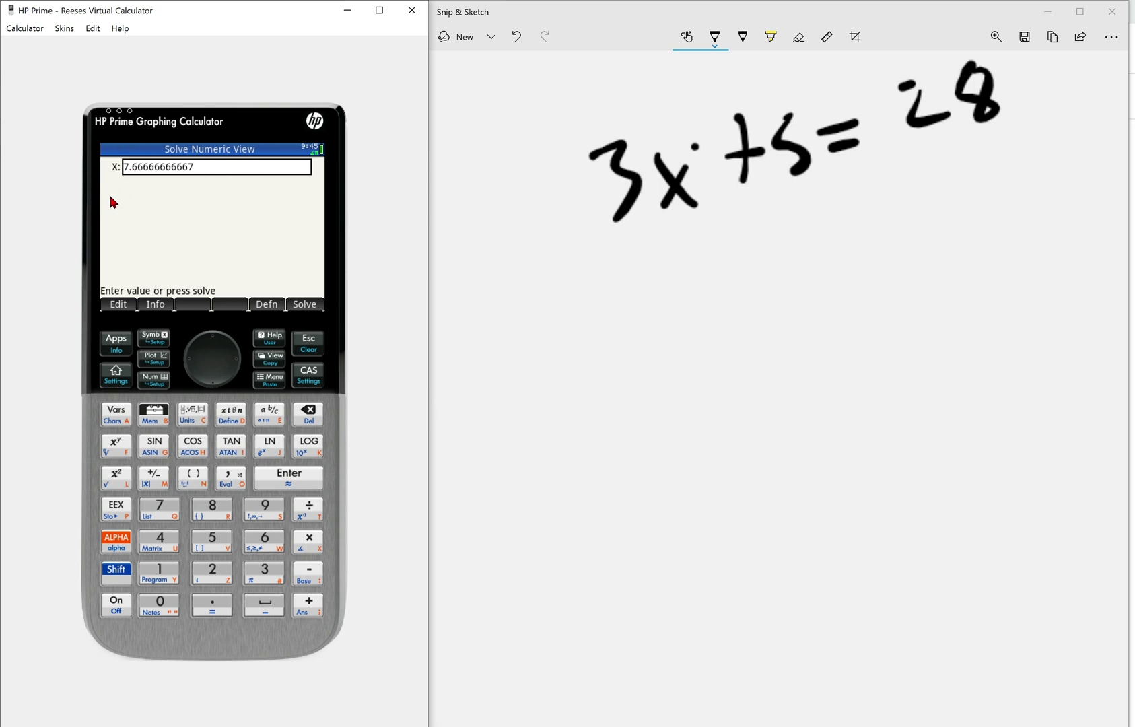
# Step: Jot the answer 7.6 on the sketch canvas
pyautogui.click(591, 438)
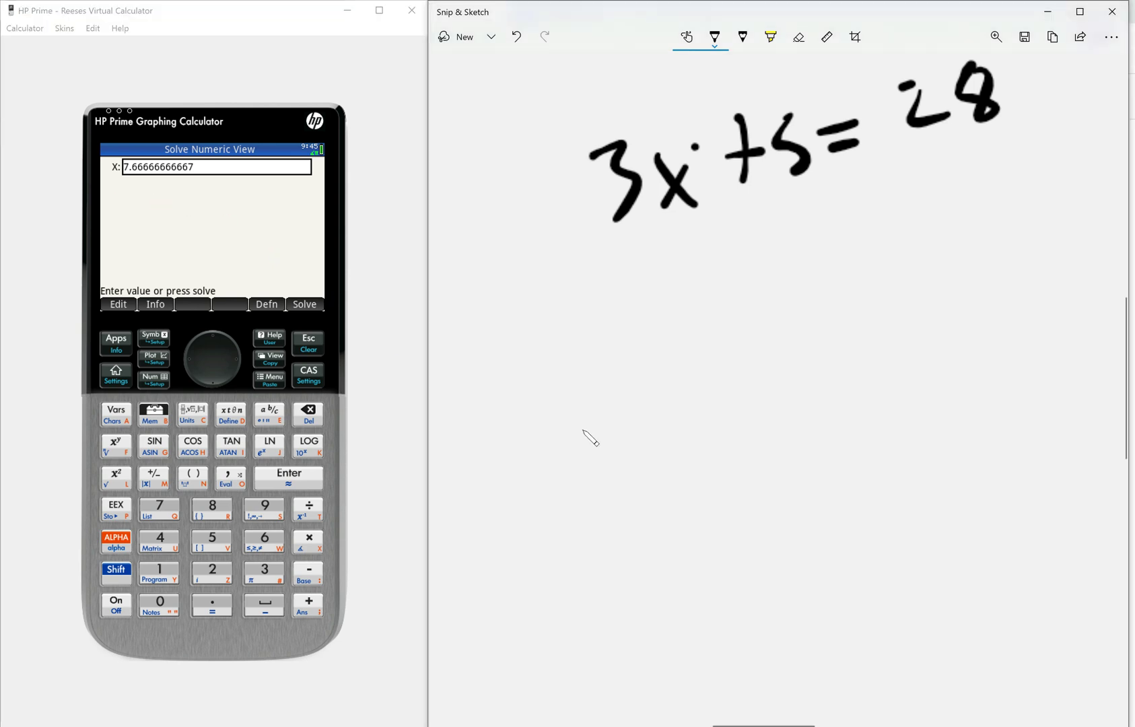
pyautogui.moveTo(630, 299)
pyautogui.mouseDown()
pyautogui.moveTo(691, 336)
pyautogui.moveTo(683, 359)
pyautogui.mouseUp()
pyautogui.click(737, 346)
pyautogui.moveTo(797, 267)
pyautogui.mouseDown()
pyautogui.moveTo(801, 324)
pyautogui.moveTo(867, 305)
pyautogui.moveTo(870, 340)
pyautogui.mouseUp()
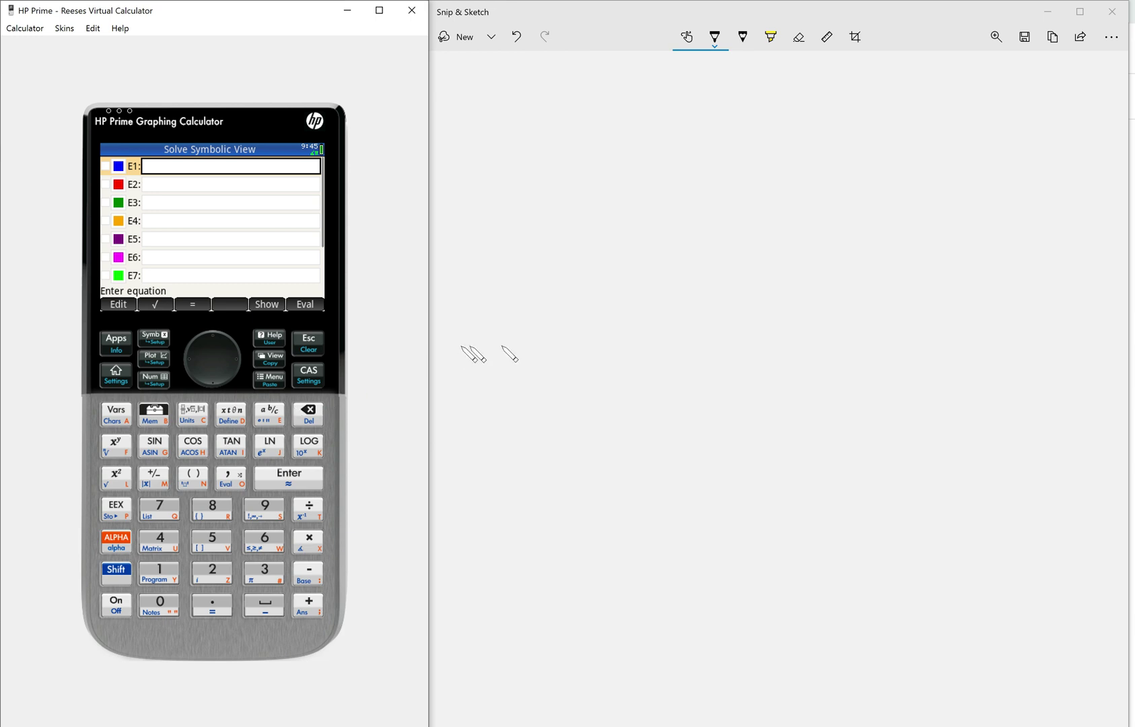
# Step: Draw a circle and write A = 10 and r? beneath it
pyautogui.click(512, 353)
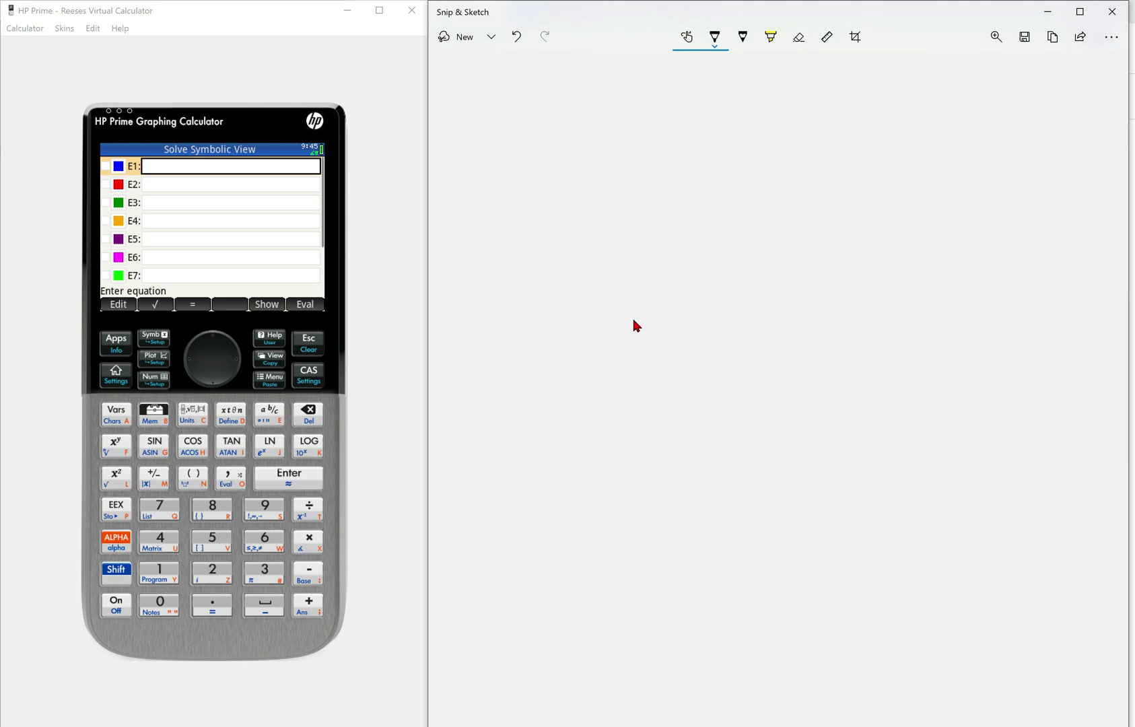
pyautogui.moveTo(608, 110)
pyautogui.mouseDown()
pyautogui.moveTo(558, 139)
pyautogui.moveTo(734, 291)
pyautogui.moveTo(659, 101)
pyautogui.moveTo(604, 116)
pyautogui.mouseUp()
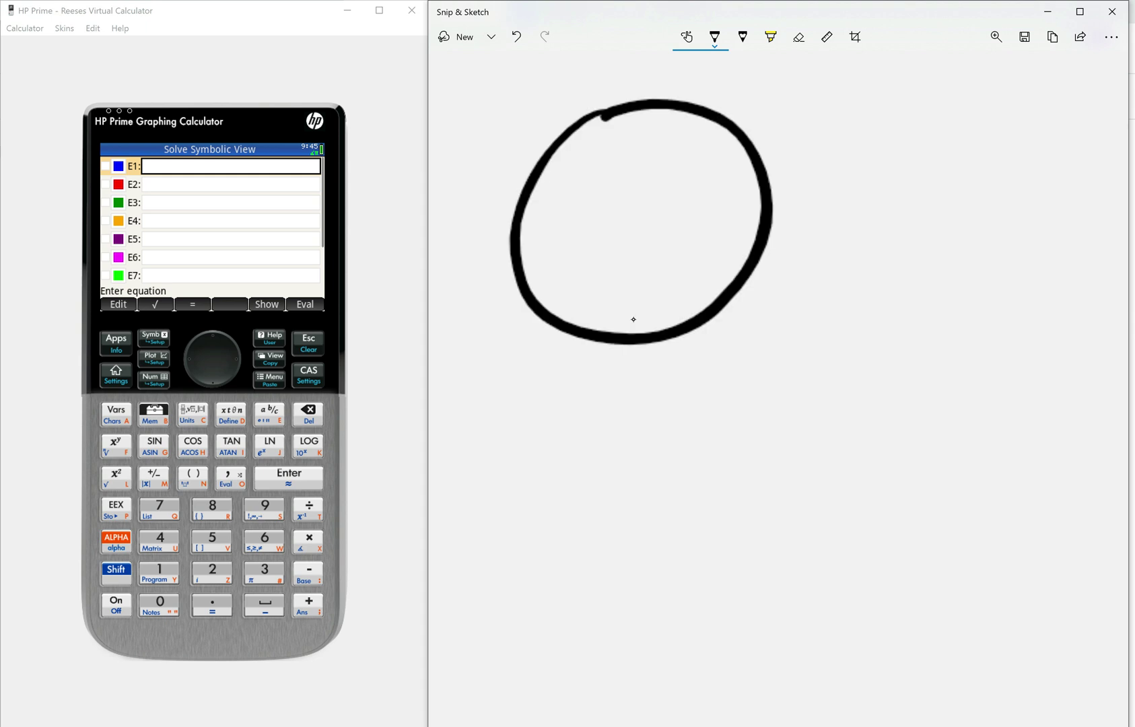
pyautogui.moveTo(558, 522); pyautogui.dragTo(622, 525)
pyautogui.moveTo(564, 482); pyautogui.dragTo(650, 434)
pyautogui.moveTo(634, 467); pyautogui.dragTo(662, 458)
pyautogui.moveTo(708, 387); pyautogui.dragTo(736, 482)
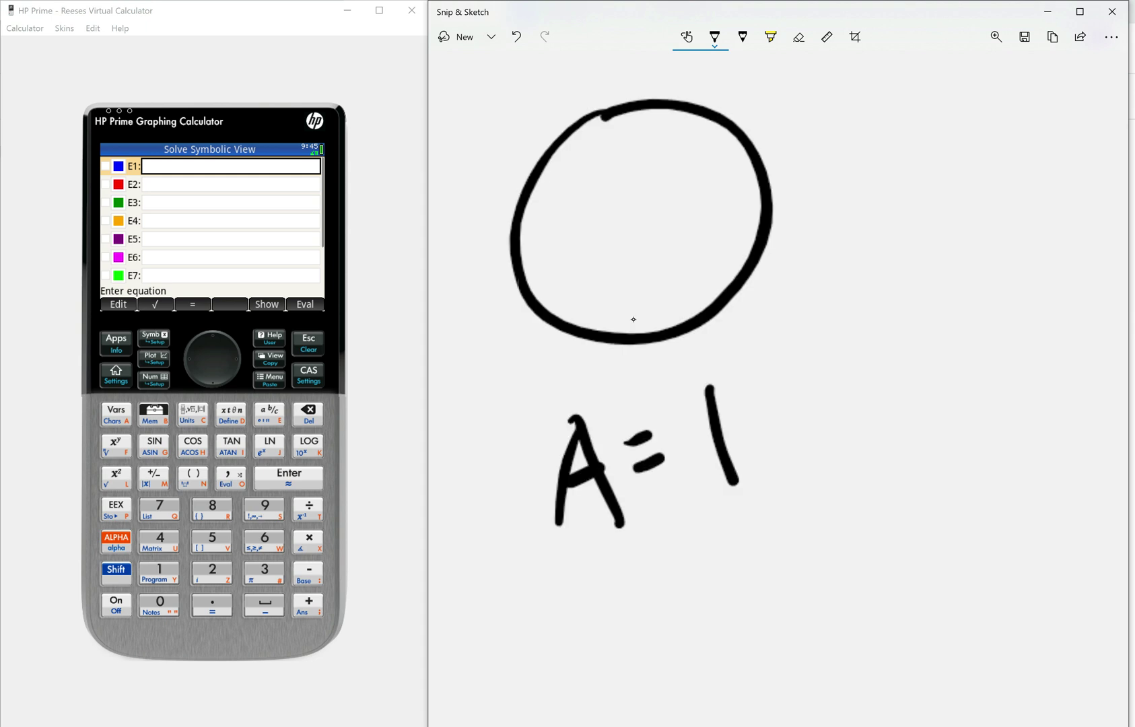
pyautogui.moveTo(761, 380); pyautogui.dragTo(759, 389)
pyautogui.moveTo(663, 568)
pyautogui.mouseDown()
pyautogui.moveTo(688, 594)
pyautogui.moveTo(708, 535)
pyautogui.moveTo(778, 564)
pyautogui.mouseUp()
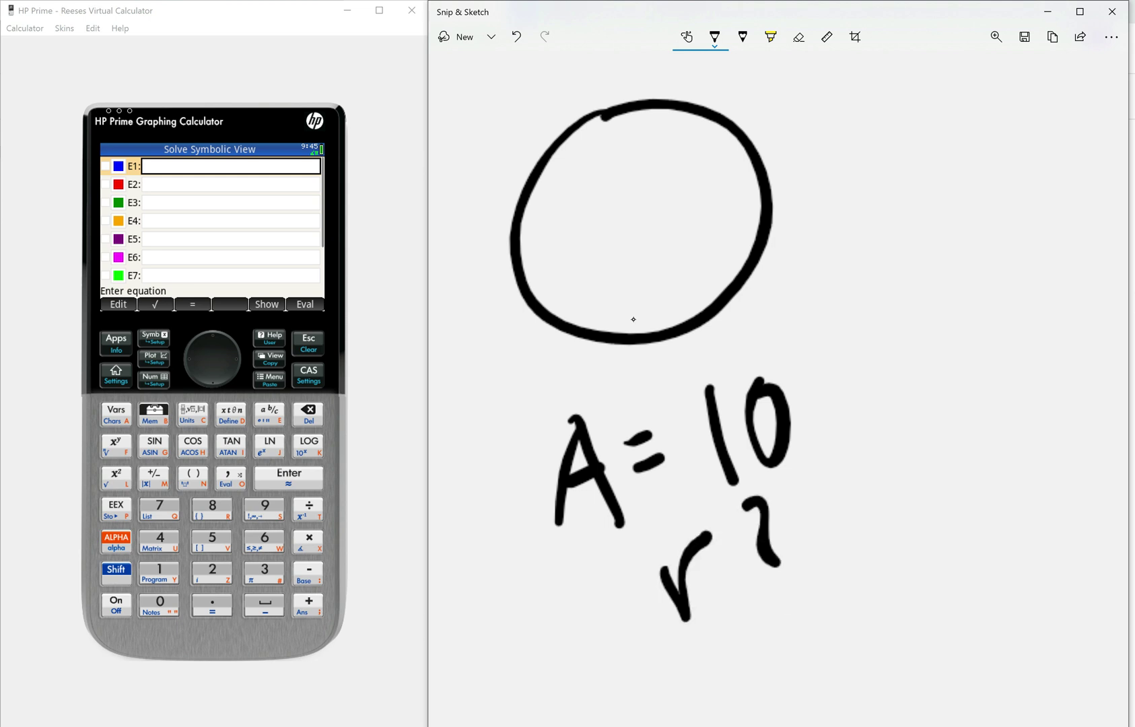
pyautogui.click(788, 597)
# Step: Write the area formula A=πr² beside the circle
pyautogui.moveTo(819, 100); pyautogui.dragTo(795, 187)
pyautogui.moveTo(819, 101)
pyautogui.mouseDown()
pyautogui.moveTo(838, 168)
pyautogui.moveTo(832, 130)
pyautogui.moveTo(877, 109)
pyautogui.mouseUp()
pyautogui.moveTo(858, 132); pyautogui.dragTo(904, 140)
pyautogui.moveTo(931, 94)
pyautogui.mouseDown()
pyautogui.moveTo(922, 135)
pyautogui.moveTo(940, 83)
pyautogui.moveTo(1016, 93)
pyautogui.mouseUp()
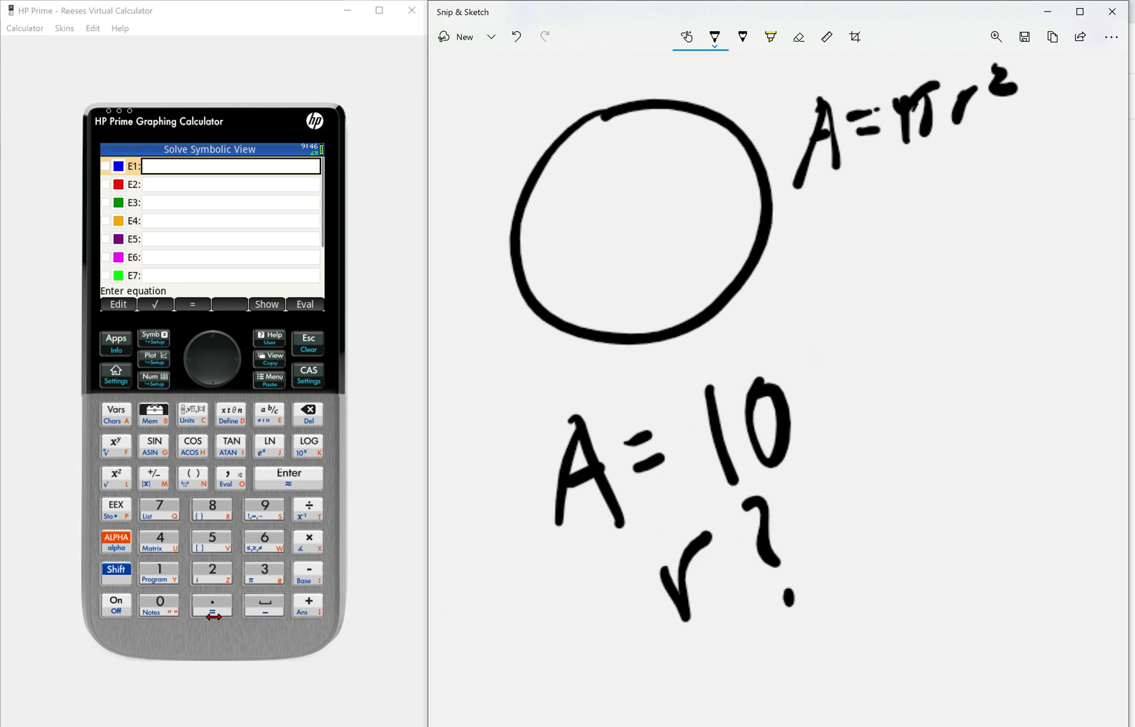
# Step: Begin the equation 10=π* on the keypad, deleting a mistakenly inserted X
pyautogui.click(218, 470)
pyautogui.click(154, 567)
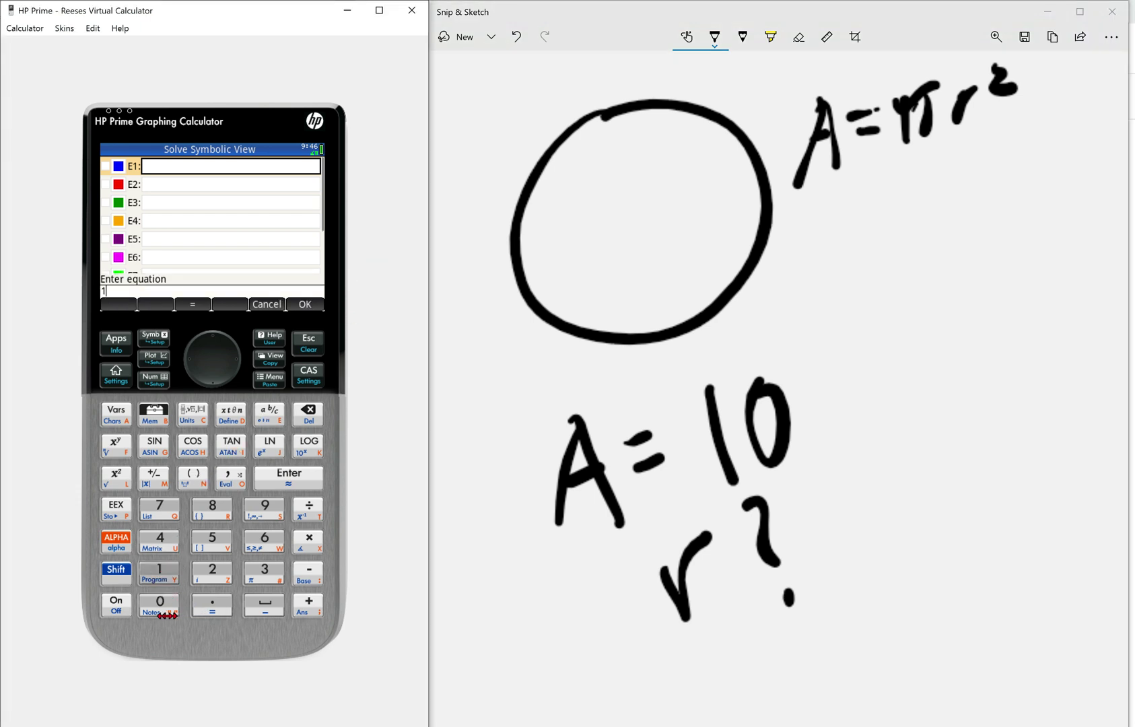
pyautogui.click(160, 607)
pyautogui.click(112, 577)
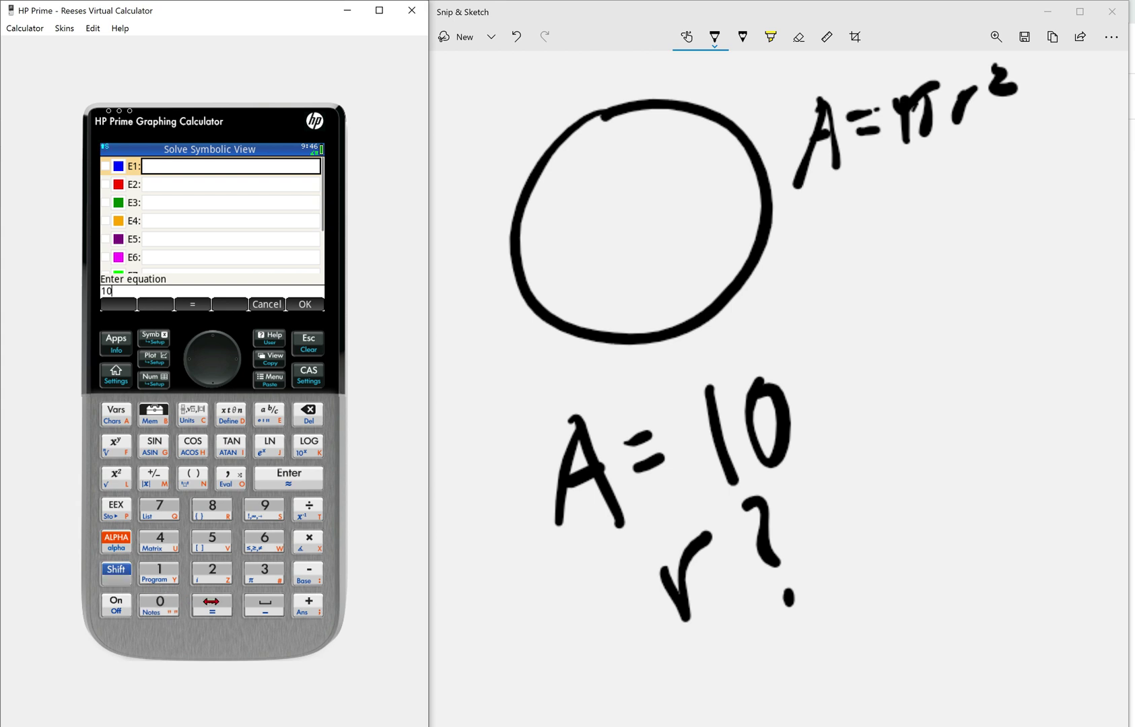
pyautogui.click(212, 601)
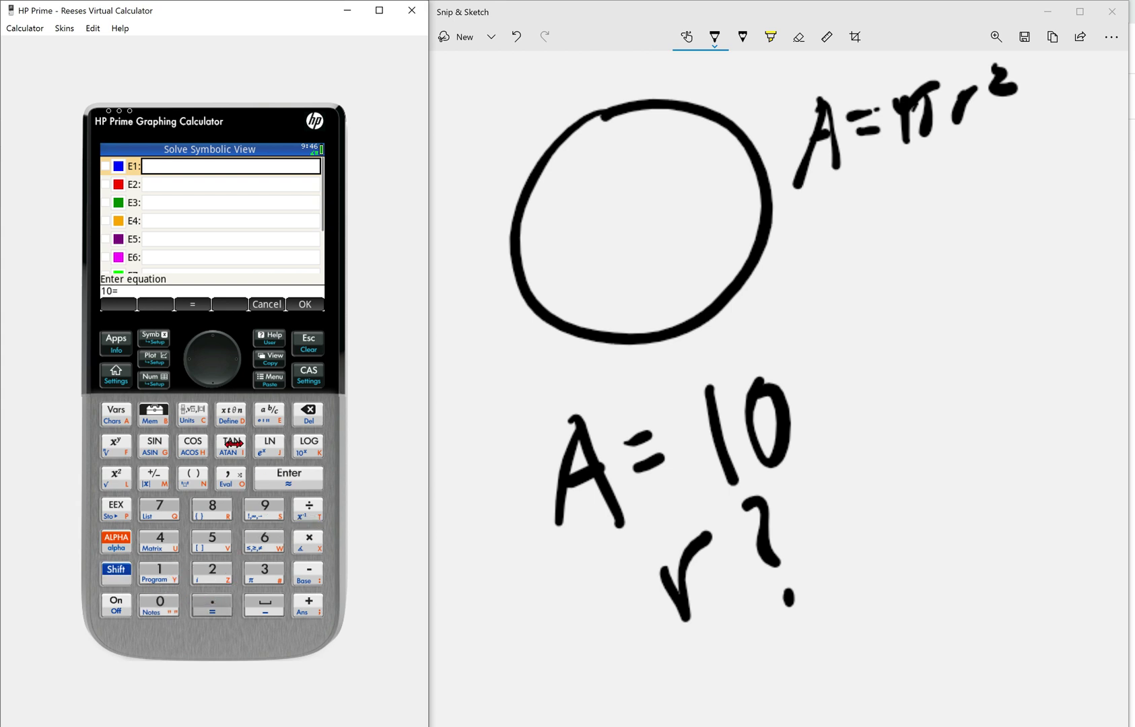
pyautogui.click(112, 569)
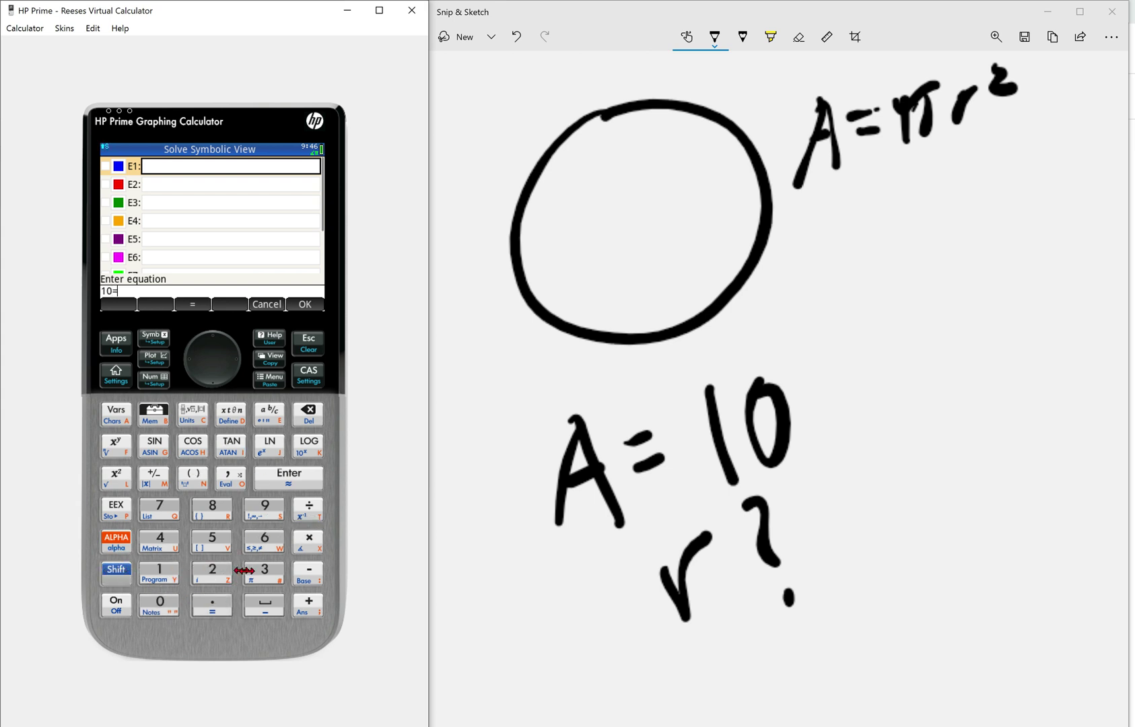
pyautogui.click(262, 571)
pyautogui.click(306, 536)
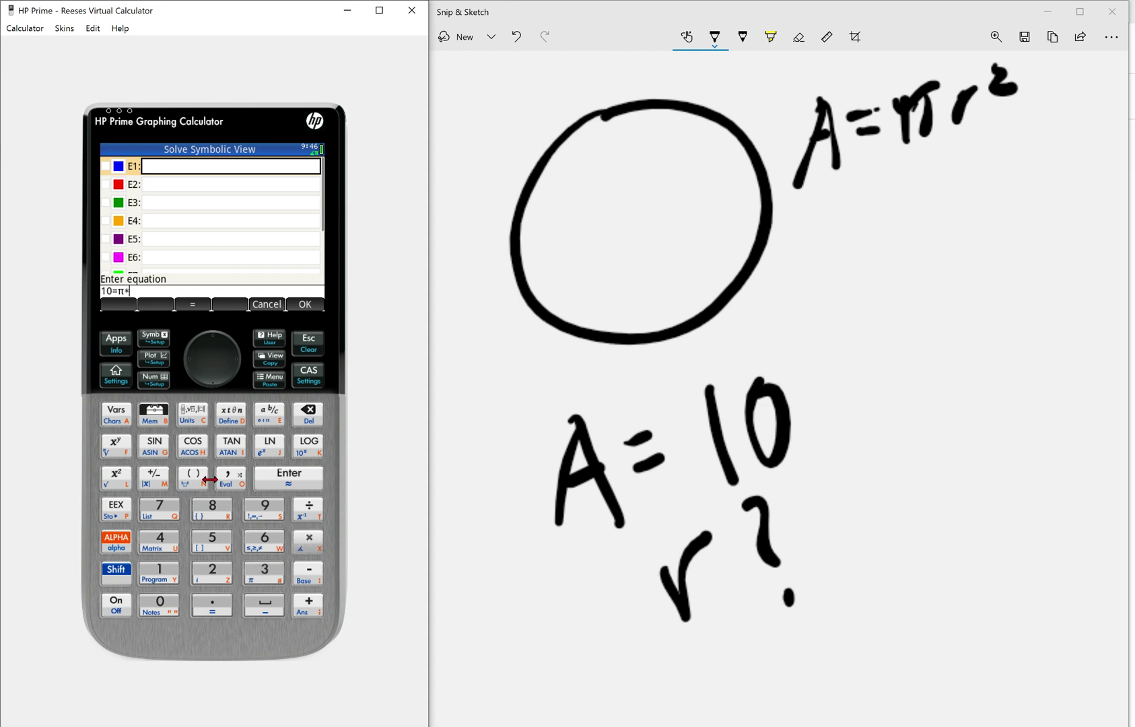
pyautogui.click(230, 412)
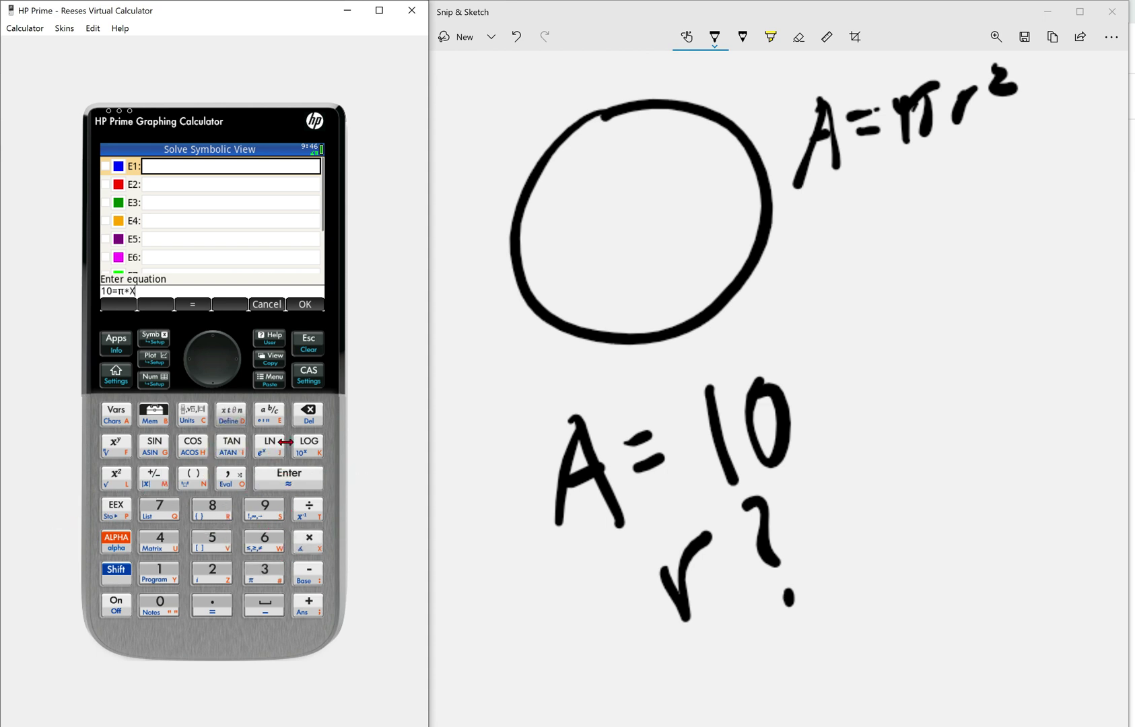
pyautogui.click(308, 414)
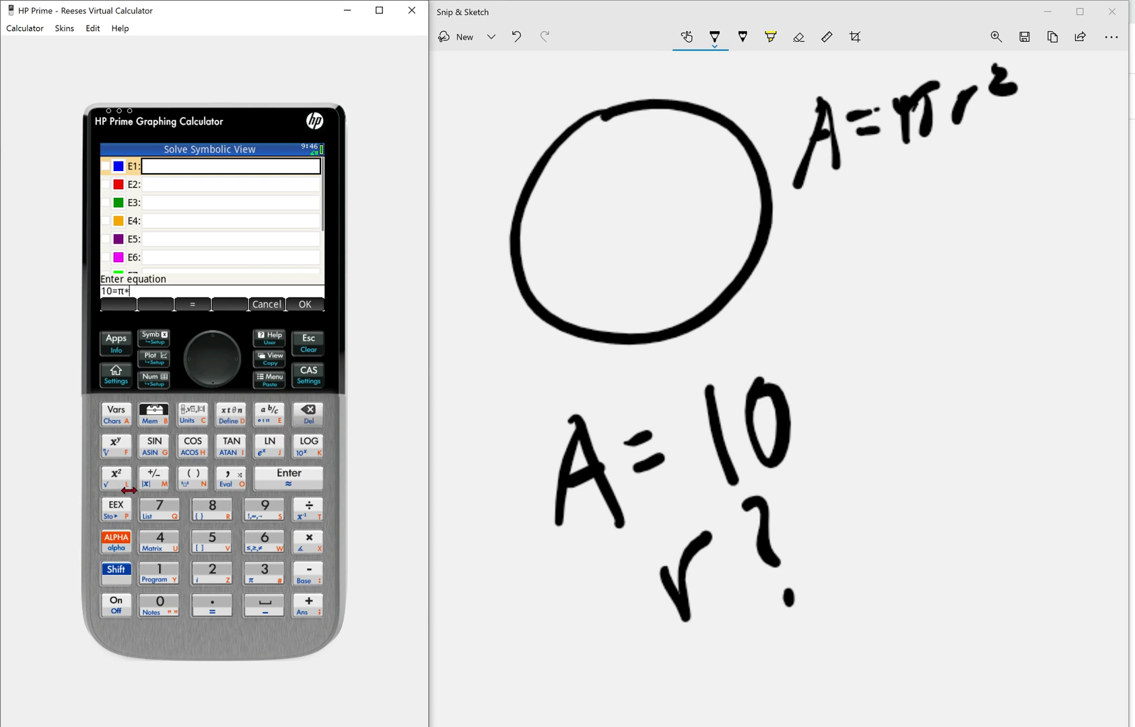
# Step: Finish it with R² and save 10=π*R² as E1
pyautogui.click(107, 538)
pyautogui.click(212, 508)
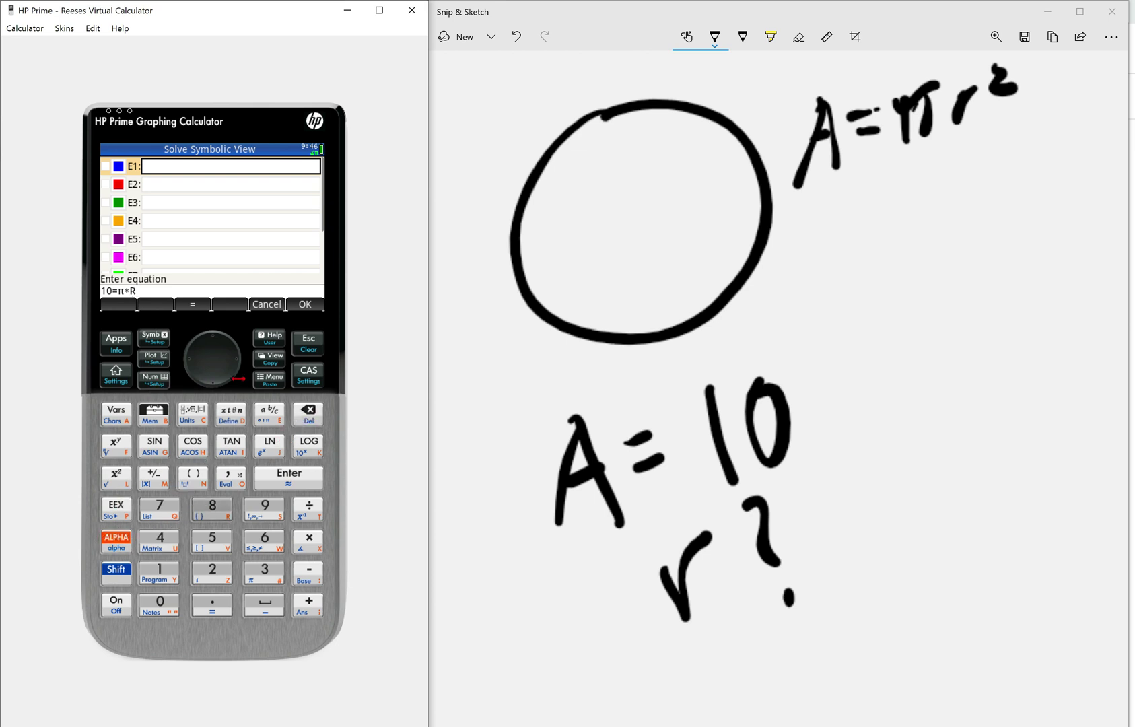
pyautogui.click(112, 472)
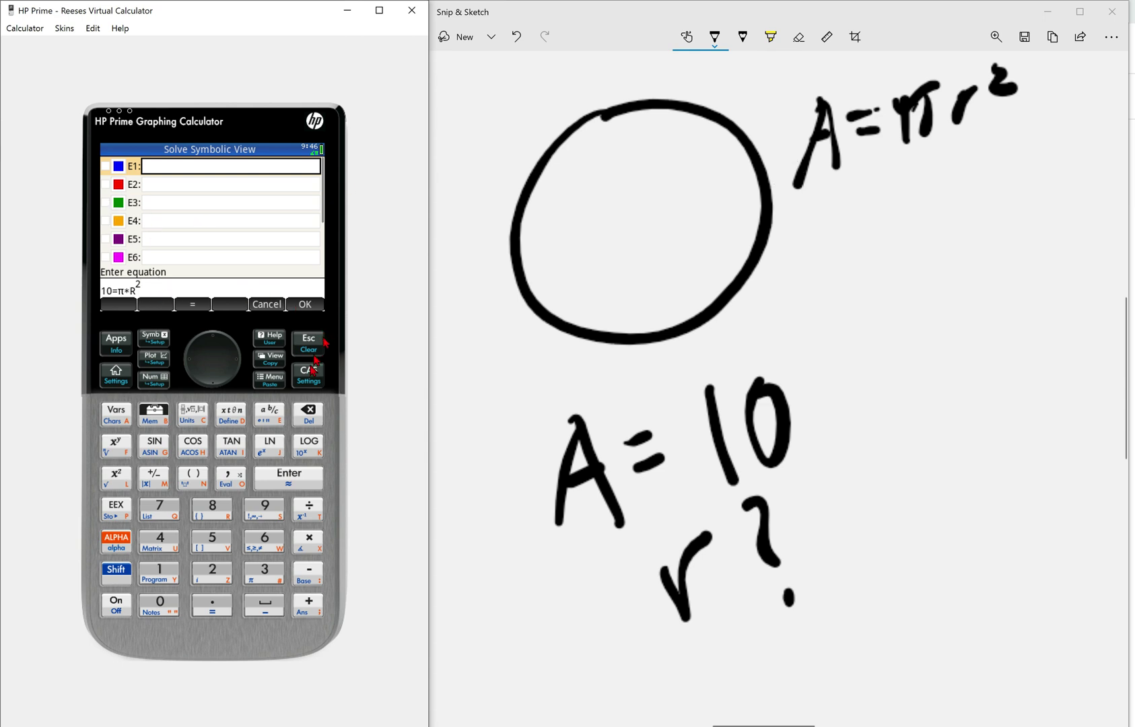
pyautogui.click(304, 306)
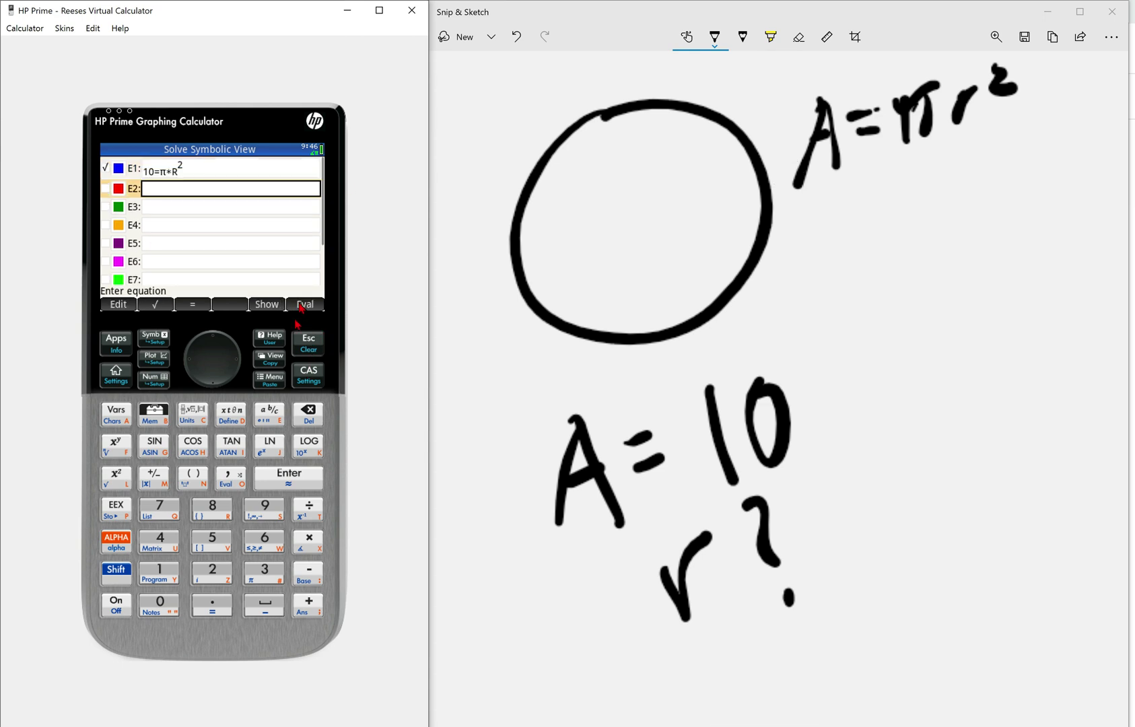
# Step: Solve 10=π*R² from a starting guess of 5, giving R = 1.78412411615
pyautogui.click(152, 383)
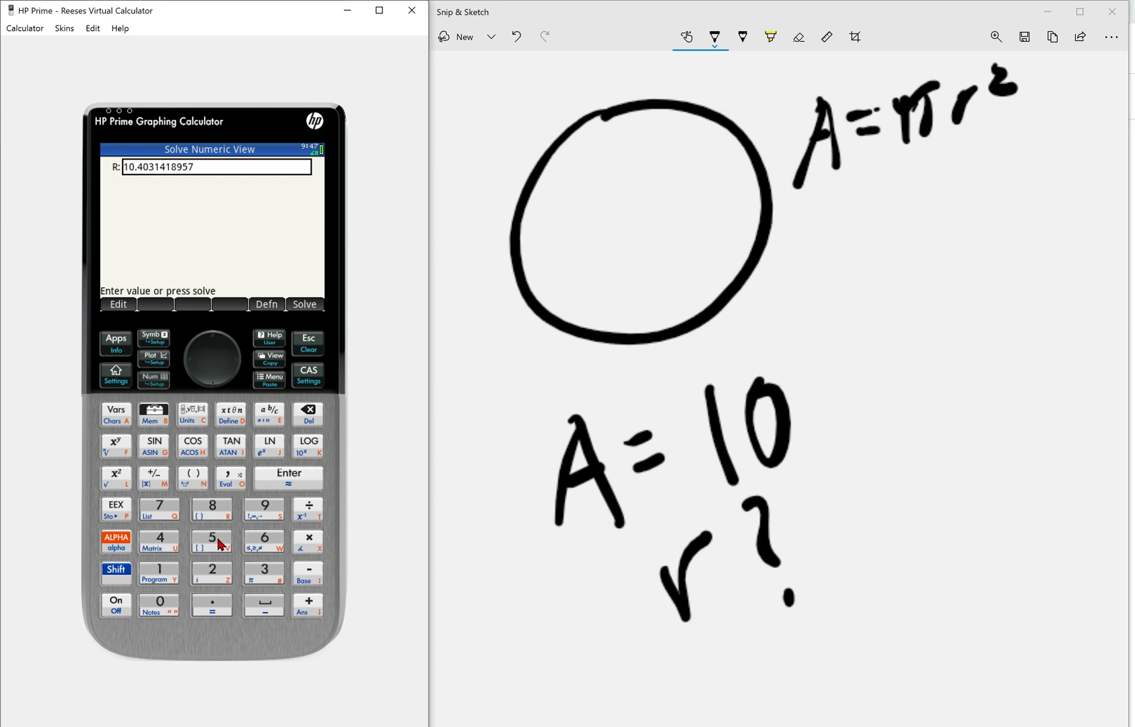
pyautogui.click(217, 539)
pyautogui.click(306, 306)
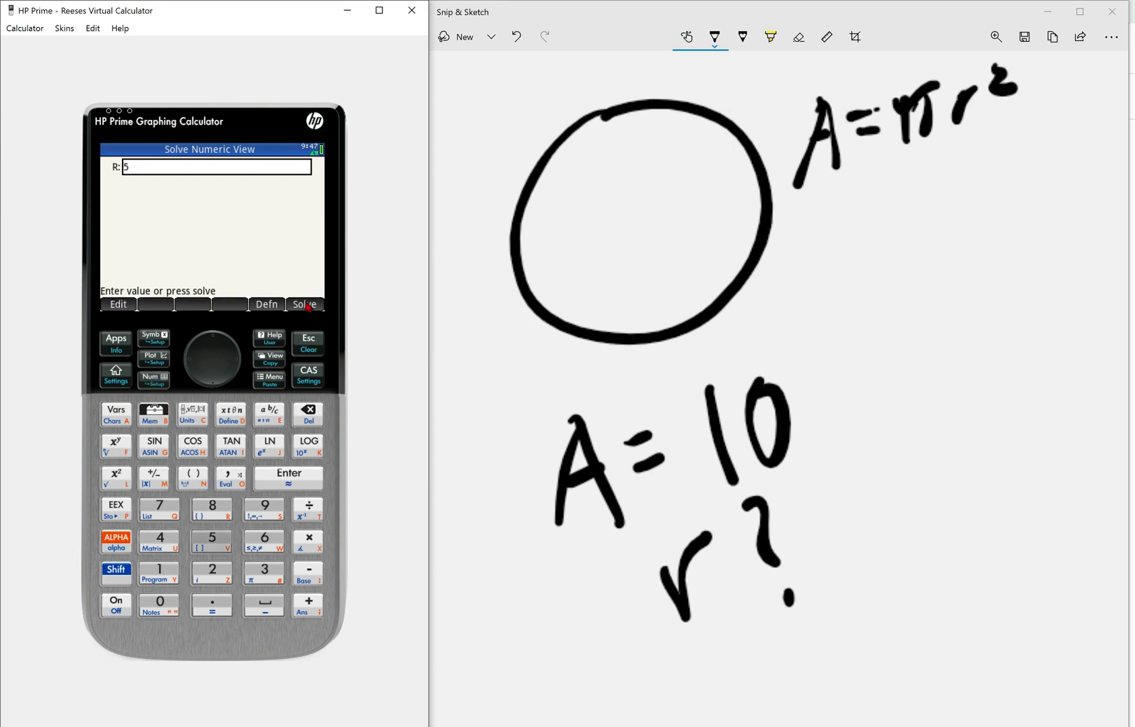
pyautogui.click(306, 306)
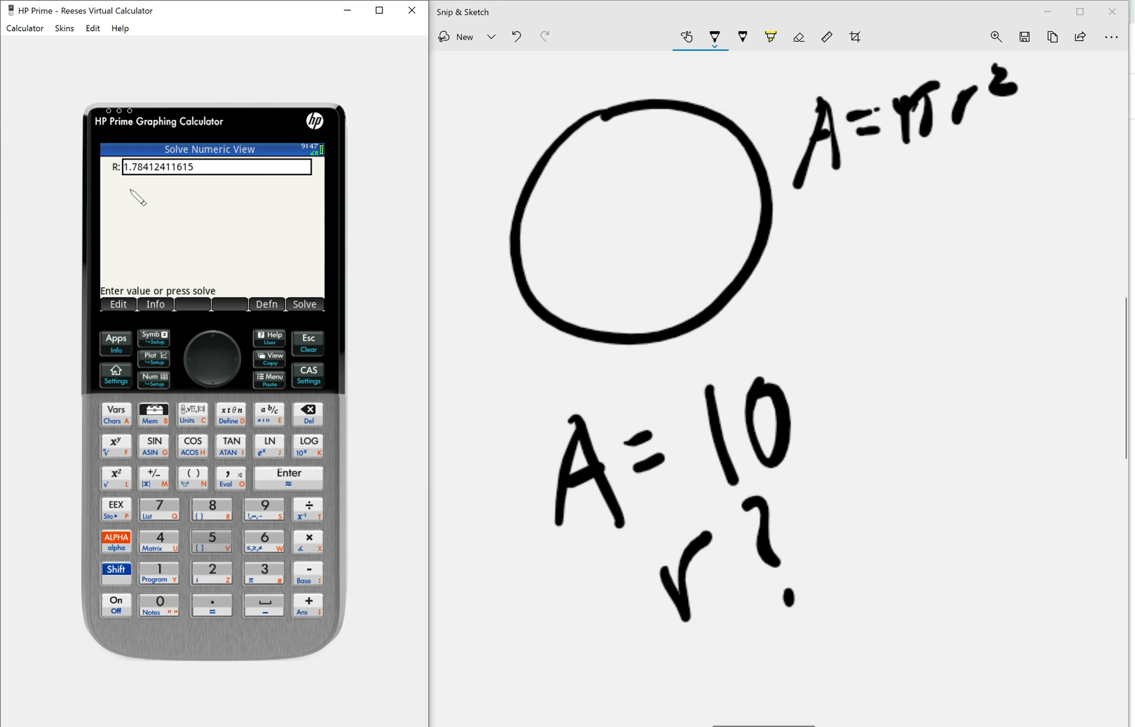
# Step: Write the radius result 1.78 under the formula on the sketch canvas
pyautogui.hotkey('alt', 'Tab')
pyautogui.moveTo(838, 280); pyautogui.dragTo(842, 342)
pyautogui.click(876, 333)
pyautogui.moveTo(886, 273); pyautogui.dragTo(913, 337)
pyautogui.moveTo(974, 246)
pyautogui.mouseDown()
pyautogui.moveTo(955, 328)
pyautogui.moveTo(972, 251)
pyautogui.mouseUp()
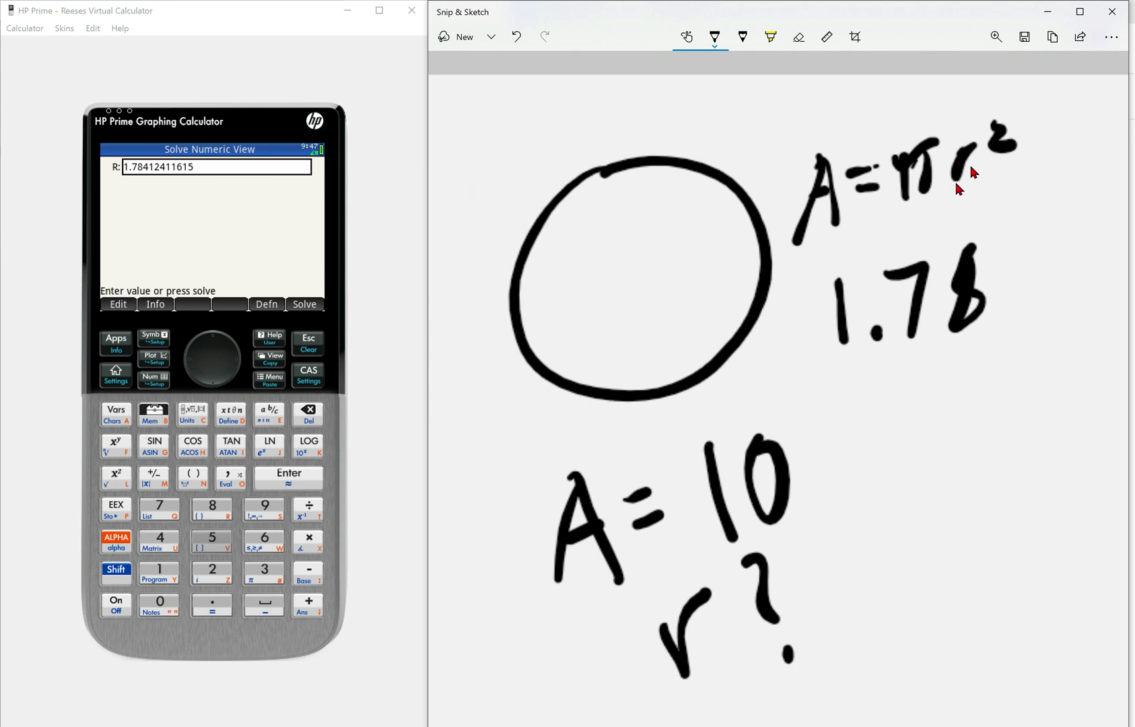
pyautogui.click(155, 337)
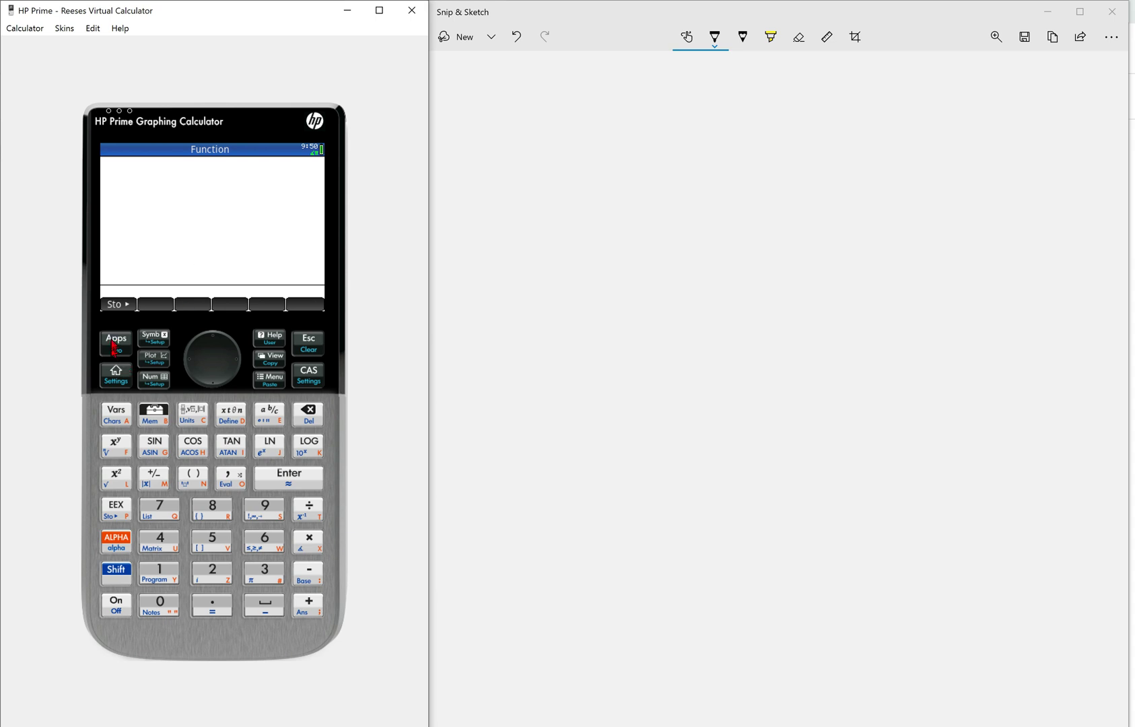
# Step: Start the Function app from the Application Library, showing empty slots F1–F7
pyautogui.click(115, 342)
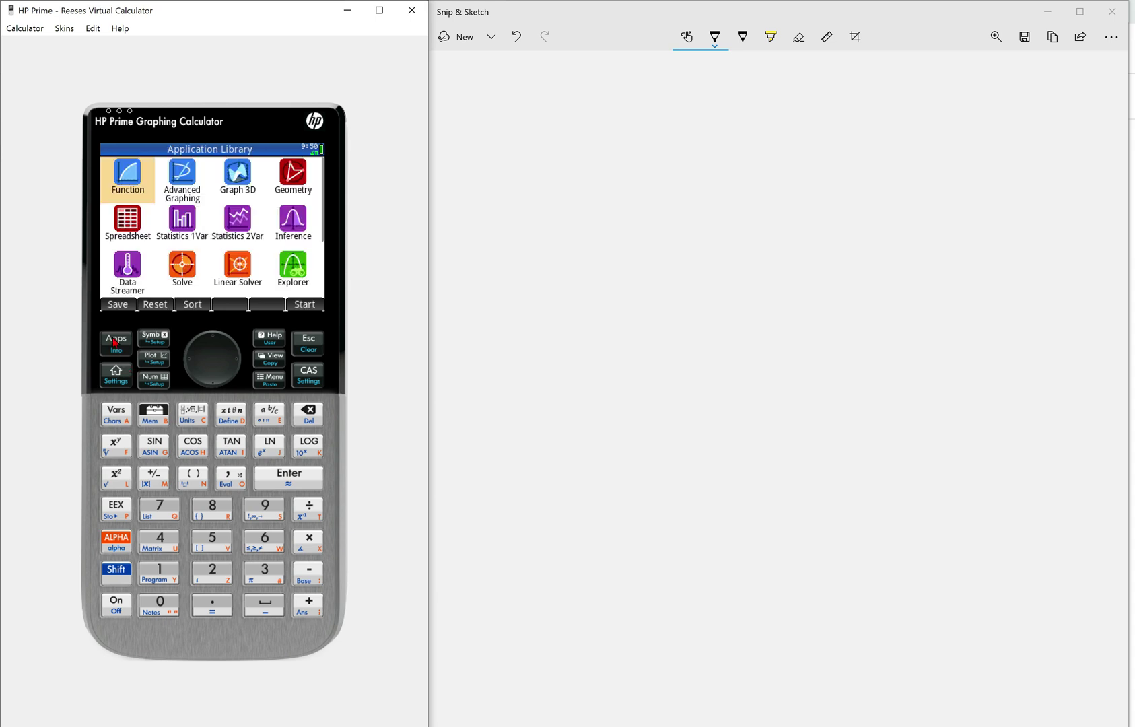
pyautogui.click(132, 186)
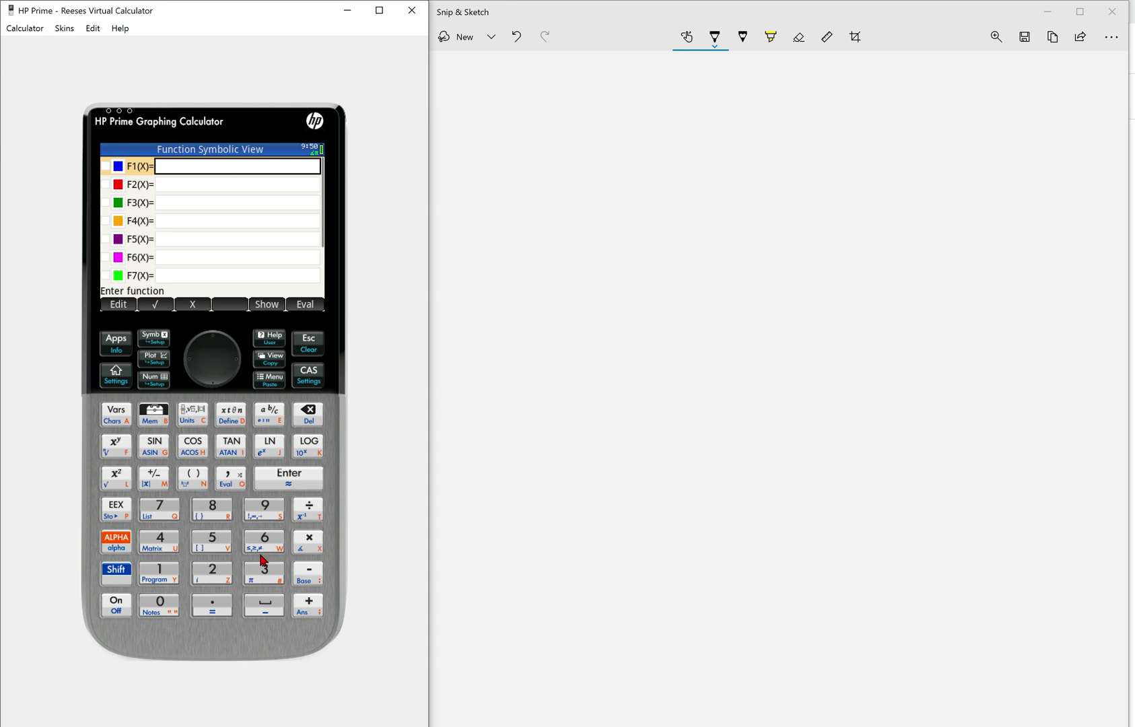
pyautogui.click(560, 261)
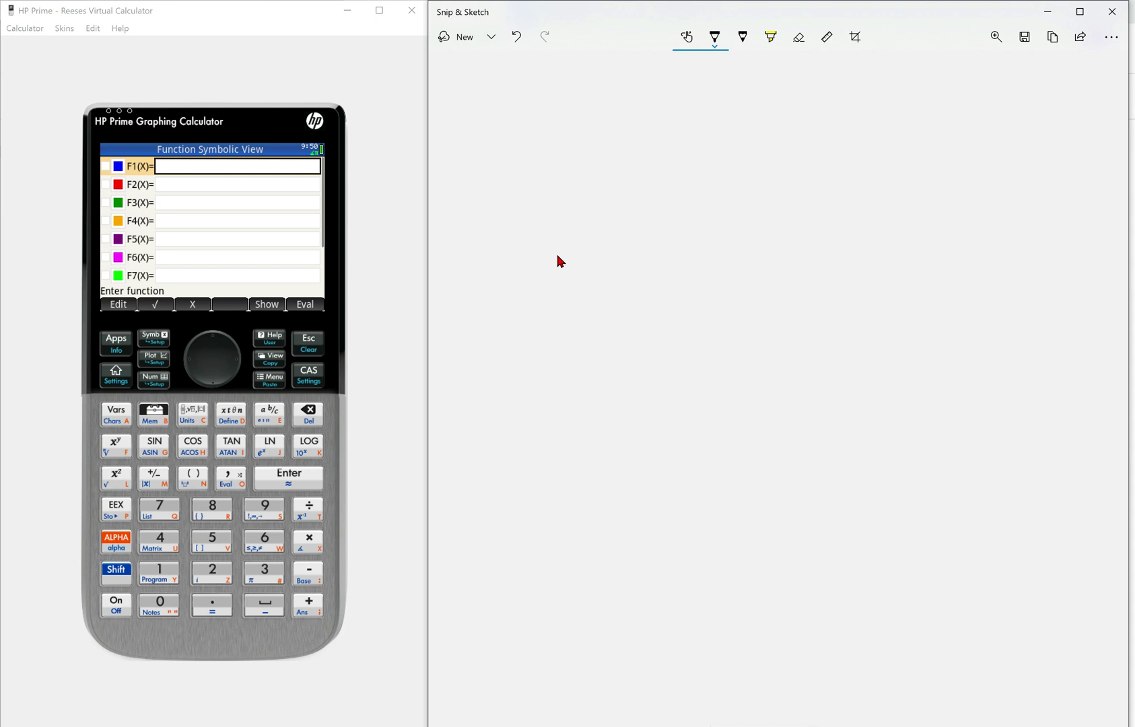
# Step: Handwrite y=2x+3 on the canvas
pyautogui.moveTo(564, 182); pyautogui.dragTo(597, 246)
pyautogui.moveTo(604, 176); pyautogui.dragTo(585, 315)
pyautogui.moveTo(619, 199); pyautogui.dragTo(668, 177)
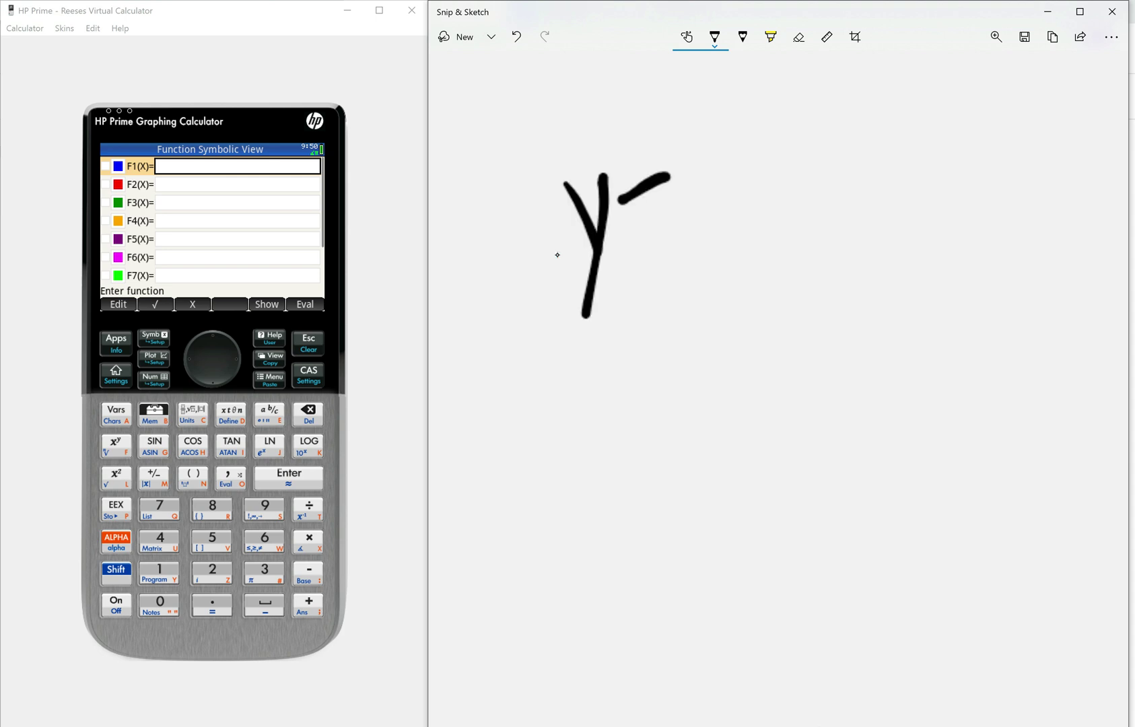
pyautogui.moveTo(626, 226); pyautogui.dragTo(668, 199)
pyautogui.moveTo(688, 138); pyautogui.dragTo(742, 192)
pyautogui.moveTo(752, 145); pyautogui.dragTo(789, 188)
pyautogui.moveTo(789, 128); pyautogui.dragTo(754, 198)
pyautogui.moveTo(842, 92)
pyautogui.mouseDown()
pyautogui.moveTo(838, 179)
pyautogui.moveTo(859, 118)
pyautogui.mouseUp()
pyautogui.moveTo(872, 97)
pyautogui.mouseDown()
pyautogui.moveTo(893, 87)
pyautogui.moveTo(912, 162)
pyautogui.mouseUp()
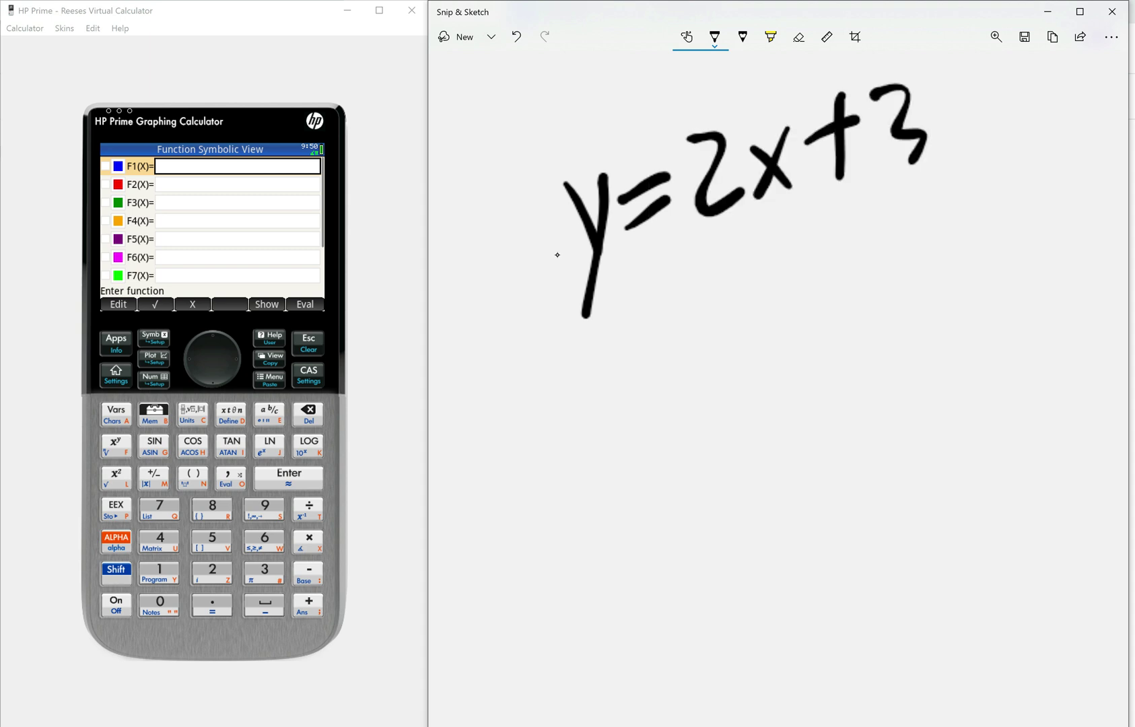
# Step: Sketch axes with a rising line, dot its x-axis crossing, and strike through the y
pyautogui.moveTo(762, 281); pyautogui.dragTo(779, 578)
pyautogui.moveTo(577, 434); pyautogui.dragTo(944, 375)
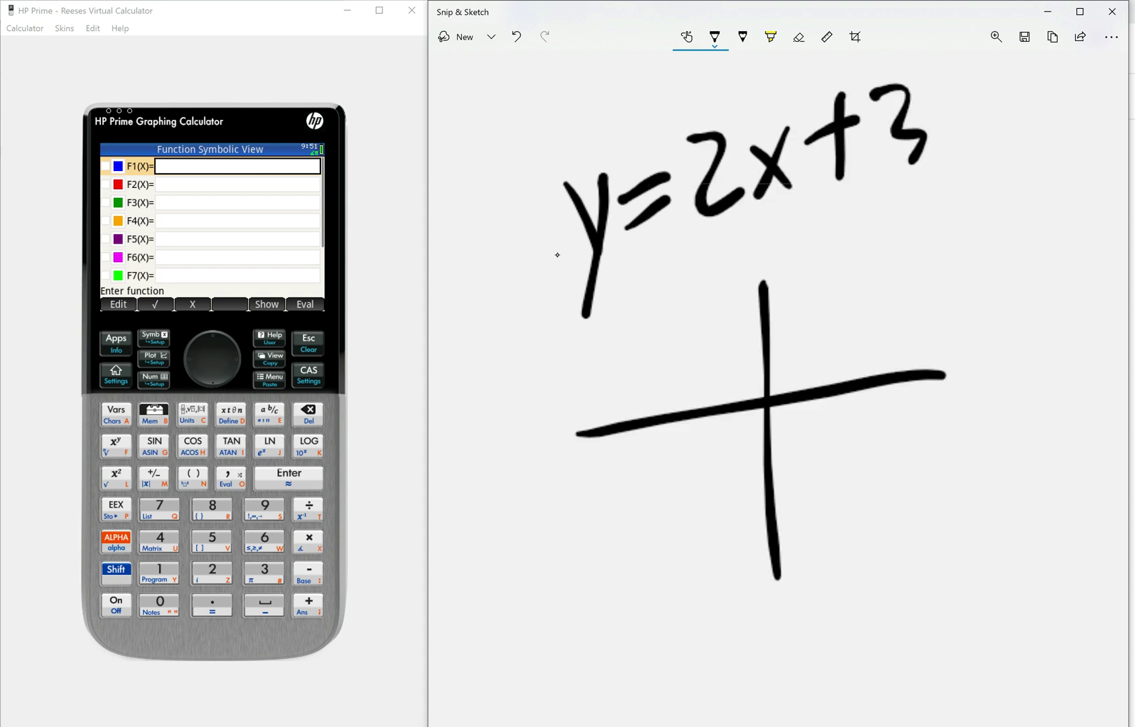
pyautogui.moveTo(648, 498); pyautogui.dragTo(814, 273)
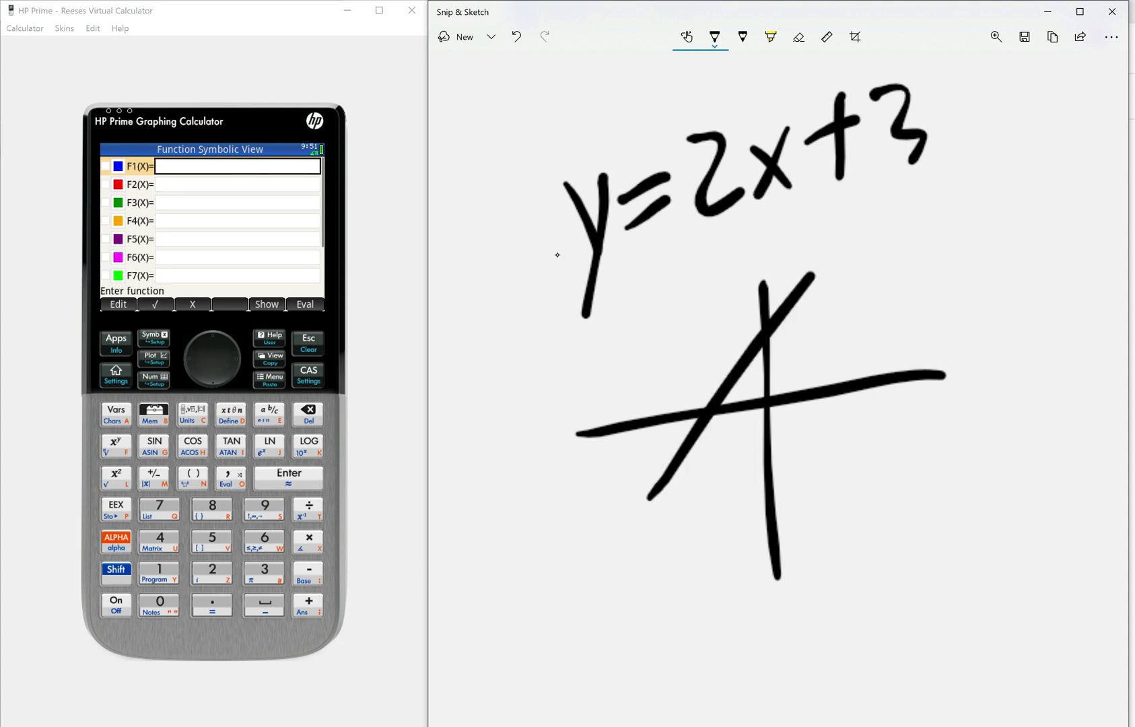
pyautogui.moveTo(708, 397)
pyautogui.mouseDown()
pyautogui.moveTo(695, 419)
pyautogui.moveTo(712, 404)
pyautogui.mouseUp()
pyautogui.click(245, 54)
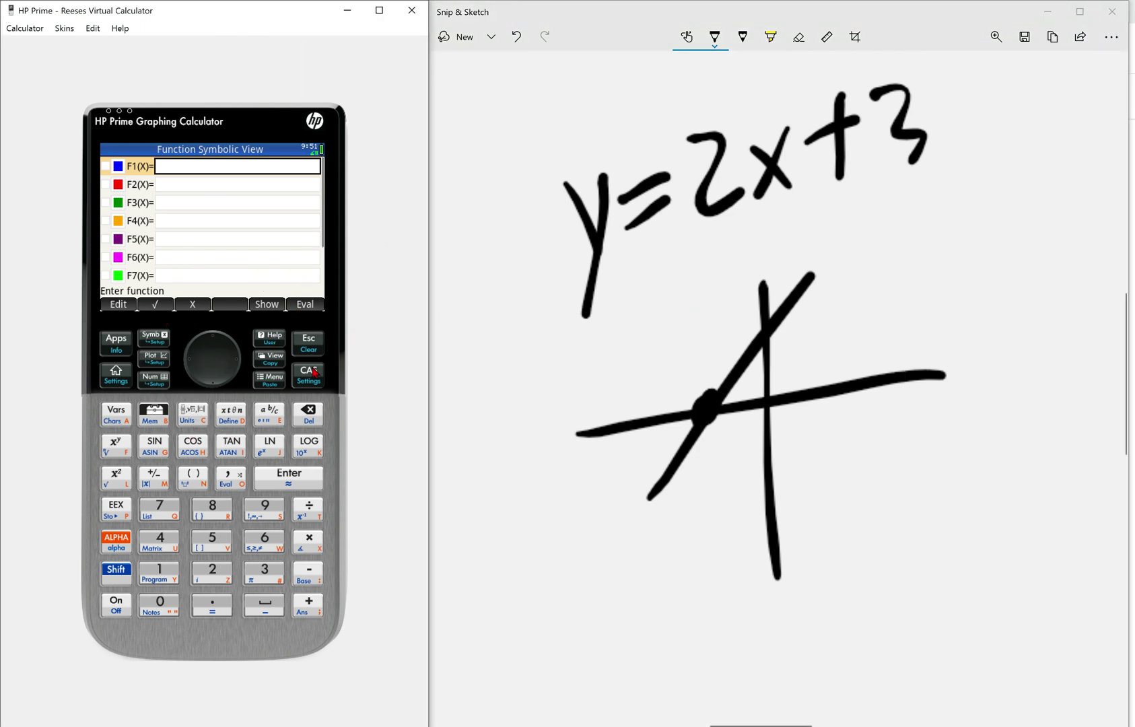
pyautogui.click(536, 251)
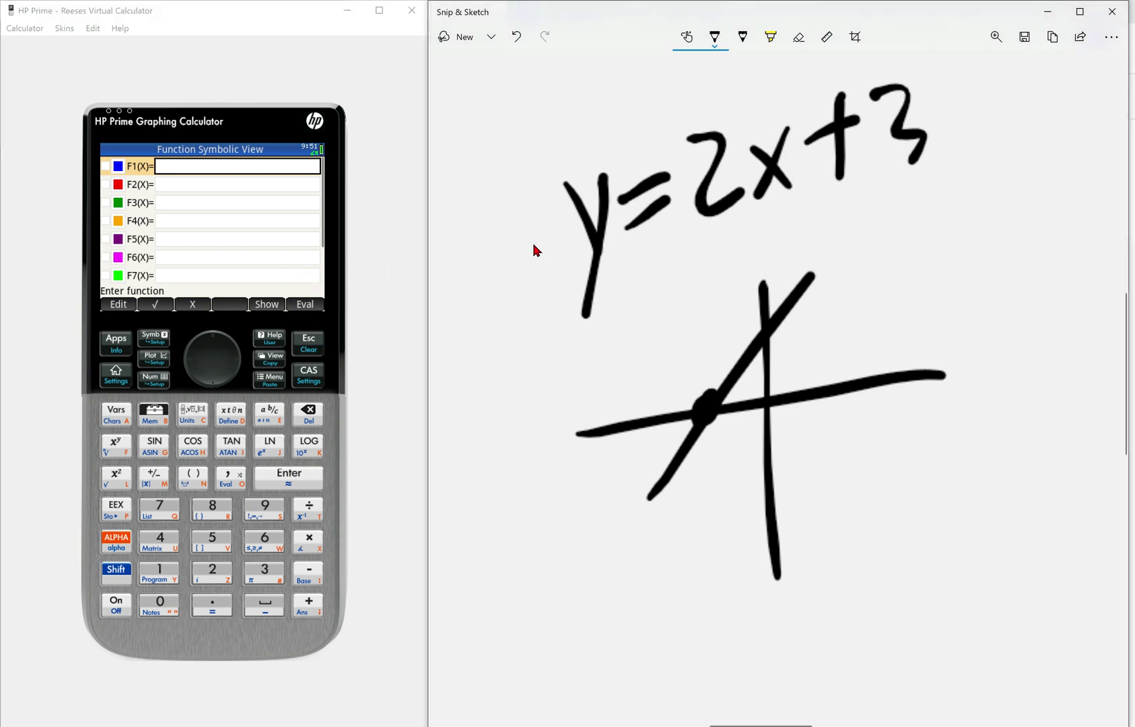
pyautogui.moveTo(547, 170); pyautogui.dragTo(666, 255)
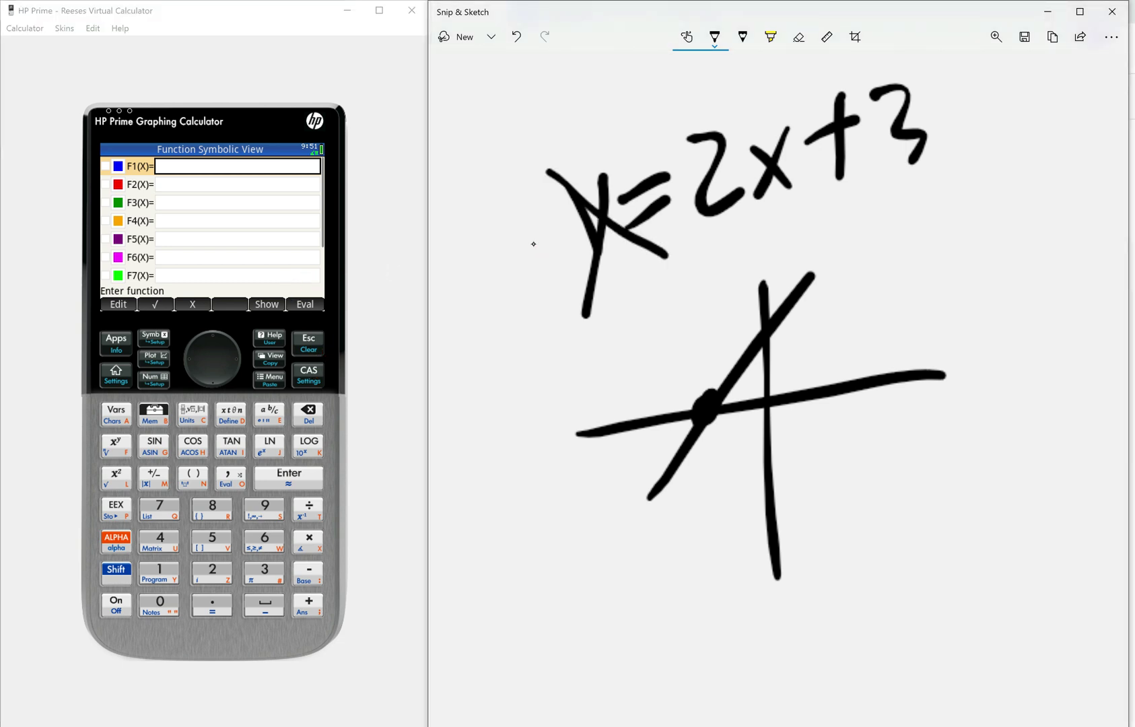
pyautogui.moveTo(622, 128); pyautogui.dragTo(583, 315)
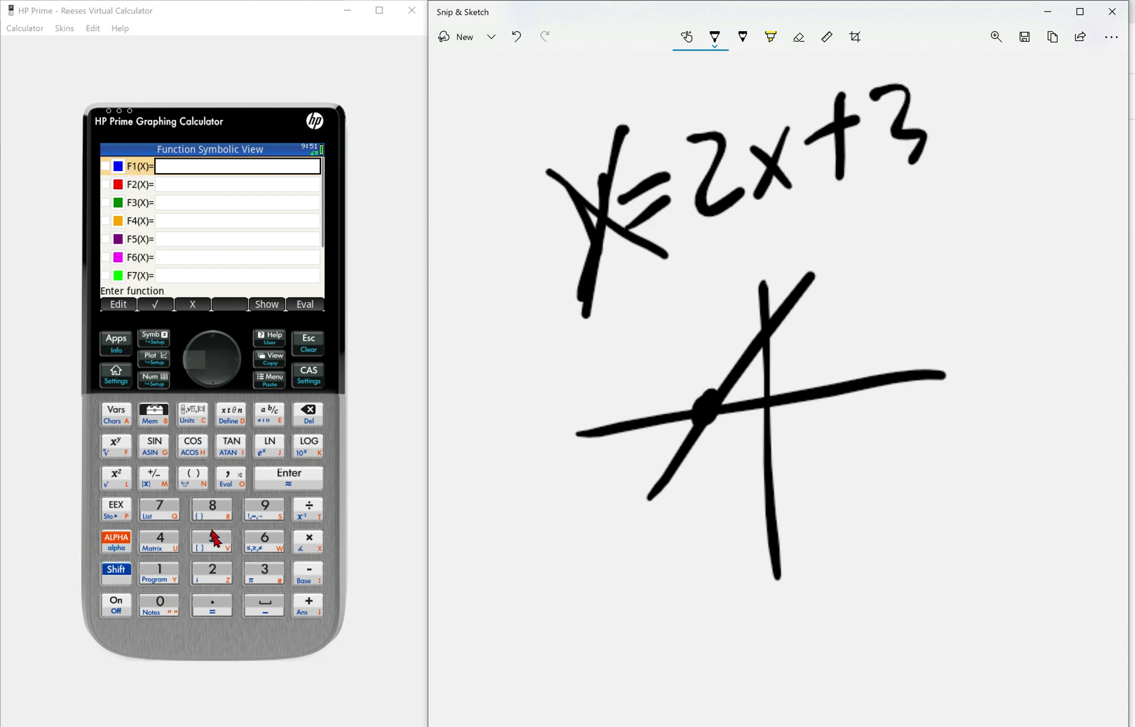
# Step: Key in 2×X+3 and store it as the F1(X) definition
pyautogui.click(219, 577)
pyautogui.click(300, 543)
pyautogui.click(226, 418)
pyautogui.click(303, 604)
pyautogui.click(266, 573)
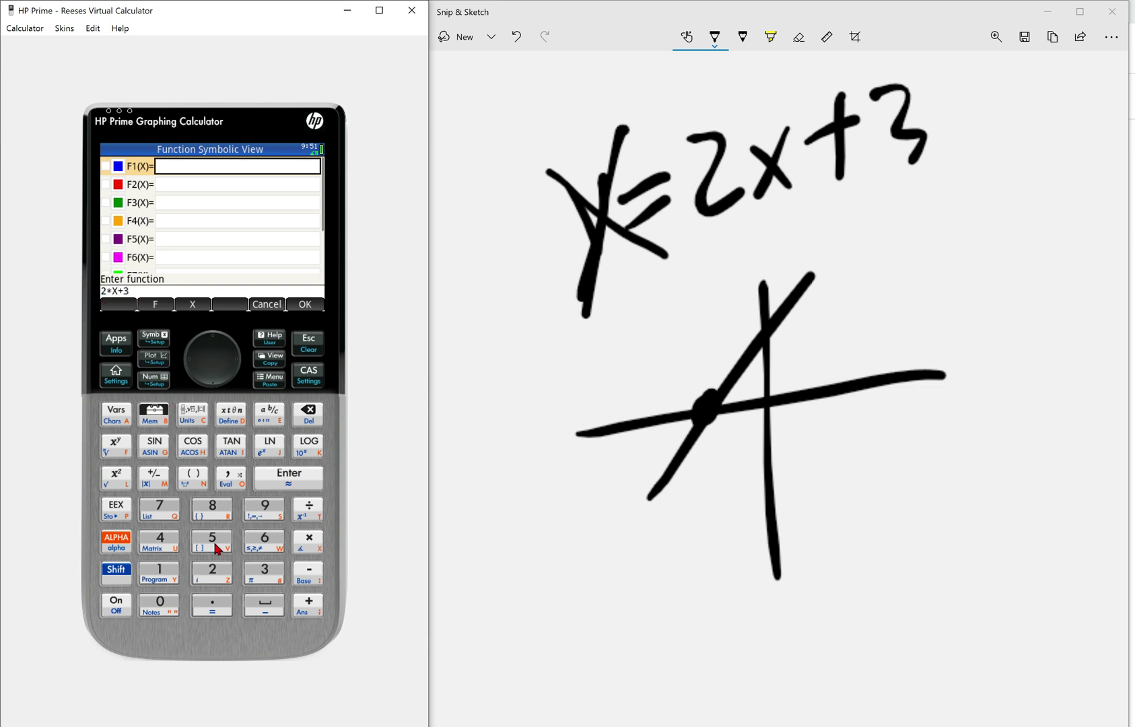
pyautogui.click(281, 482)
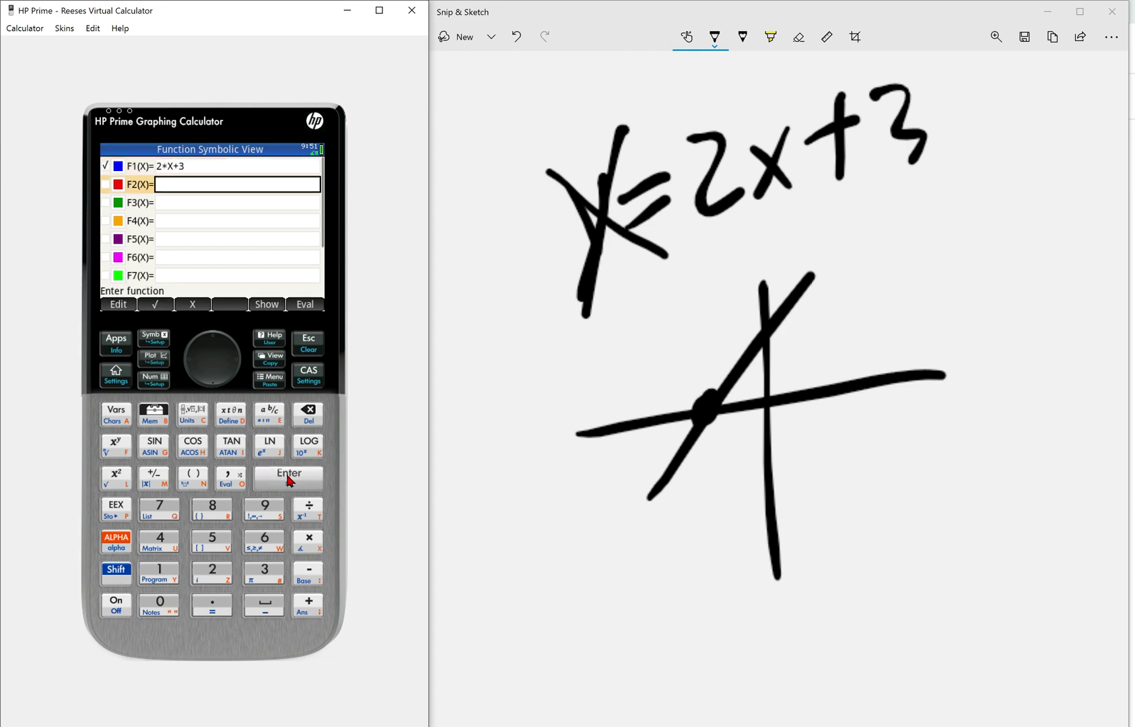
# Step: Plot F1, trace a point on the line, and look through the Zoom and Fcn menus
pyautogui.click(154, 362)
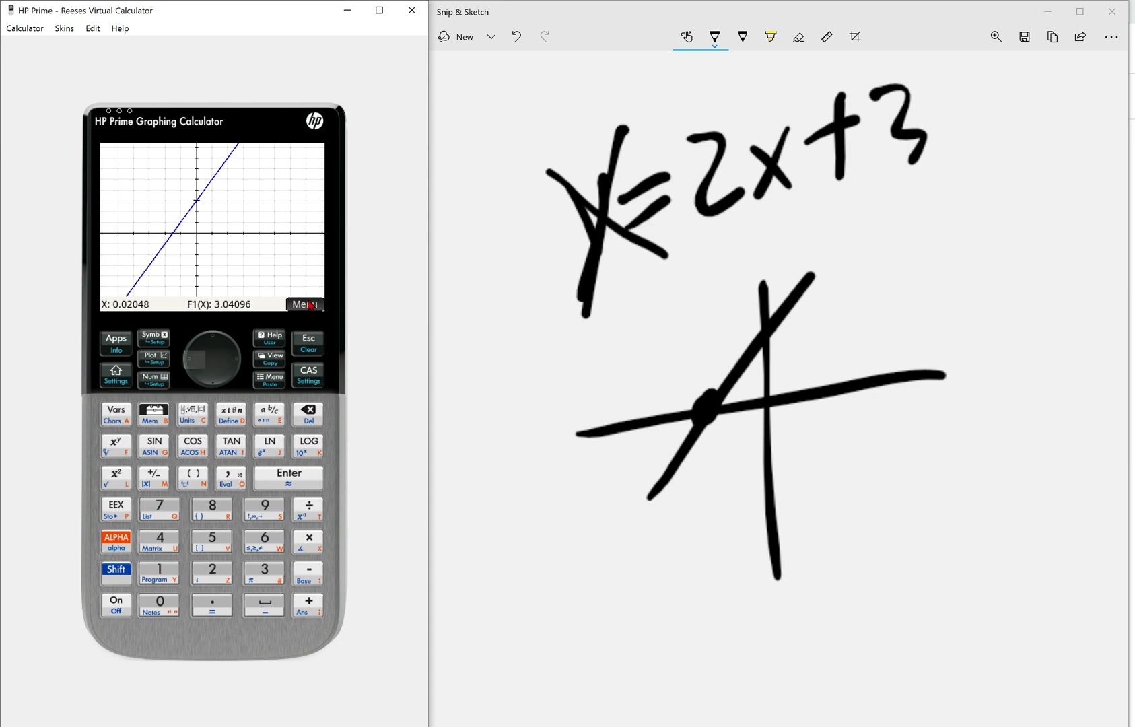
pyautogui.click(171, 236)
pyautogui.click(306, 307)
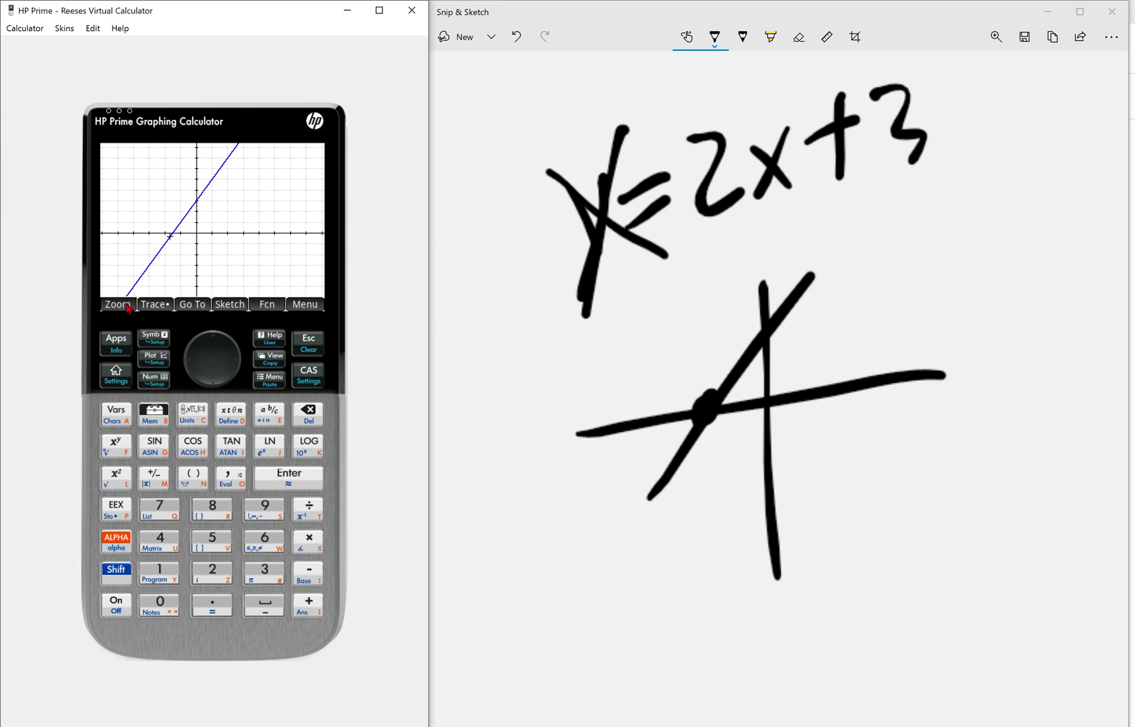
pyautogui.click(119, 306)
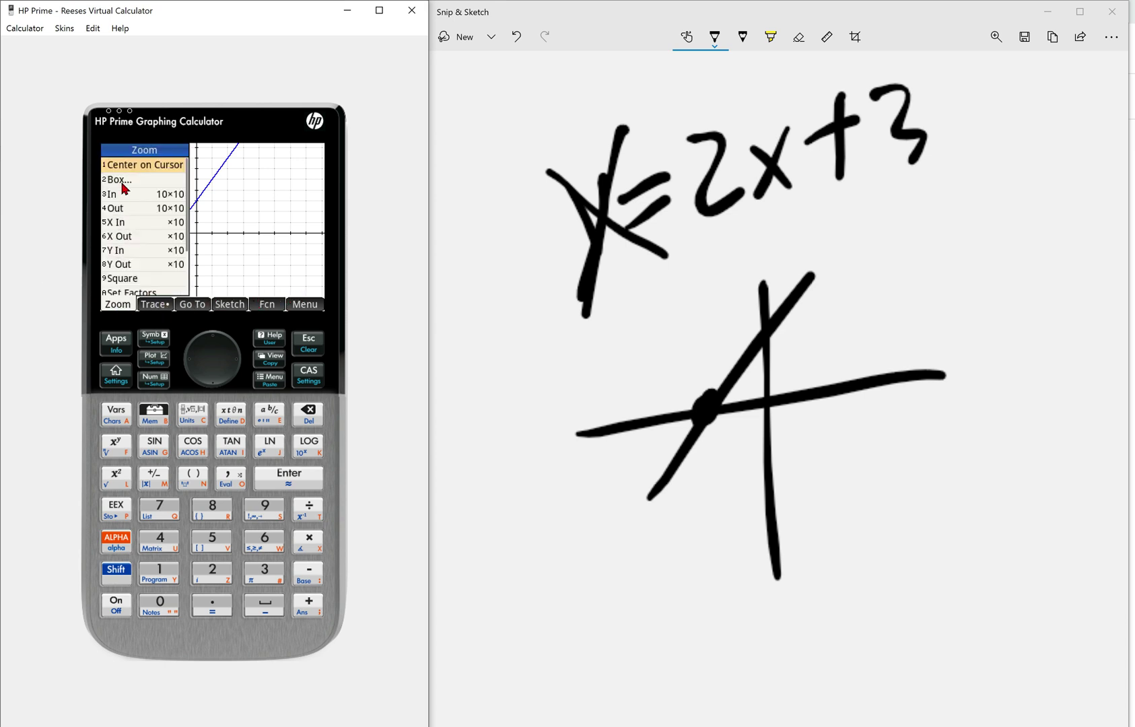
pyautogui.scroll(-1, 155, 251)
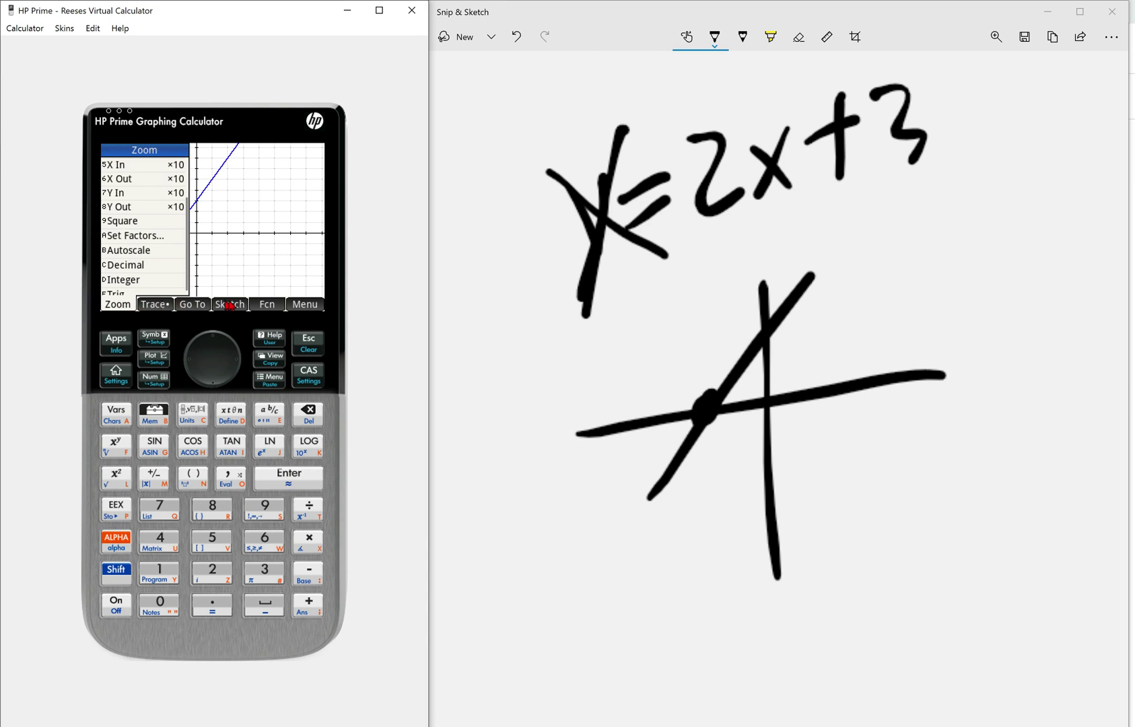
pyautogui.click(267, 307)
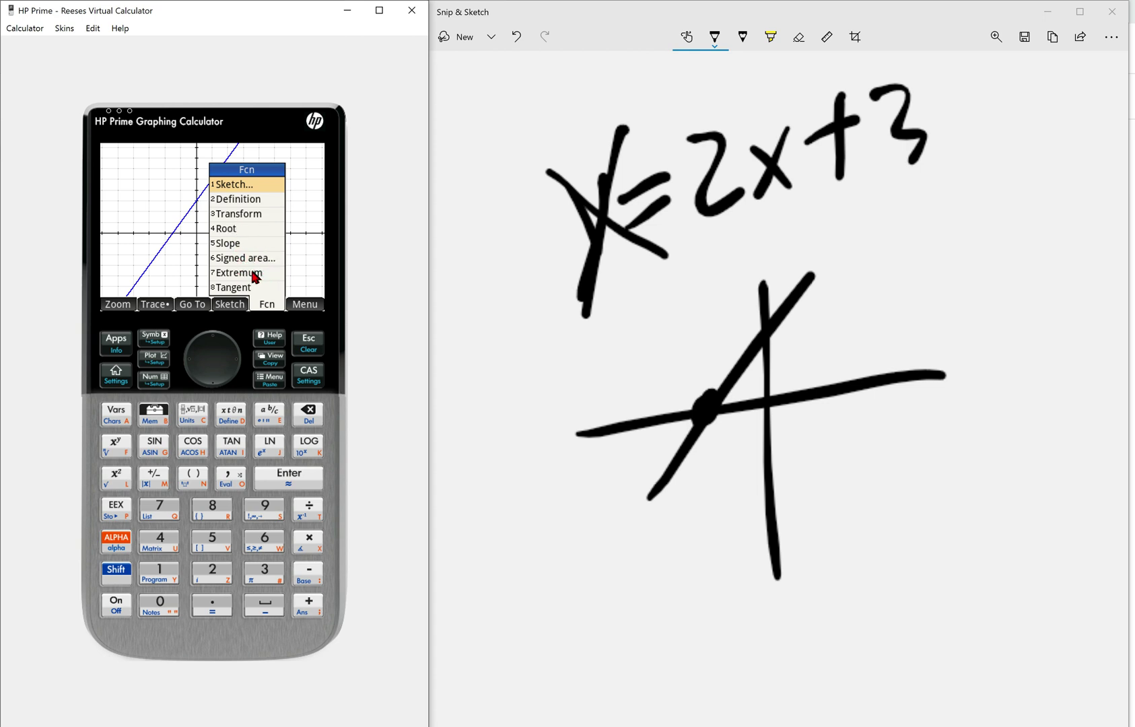
# Step: Trace along the line and use Fcn > Root to find the x-intercept −1.5
pyautogui.click(143, 255)
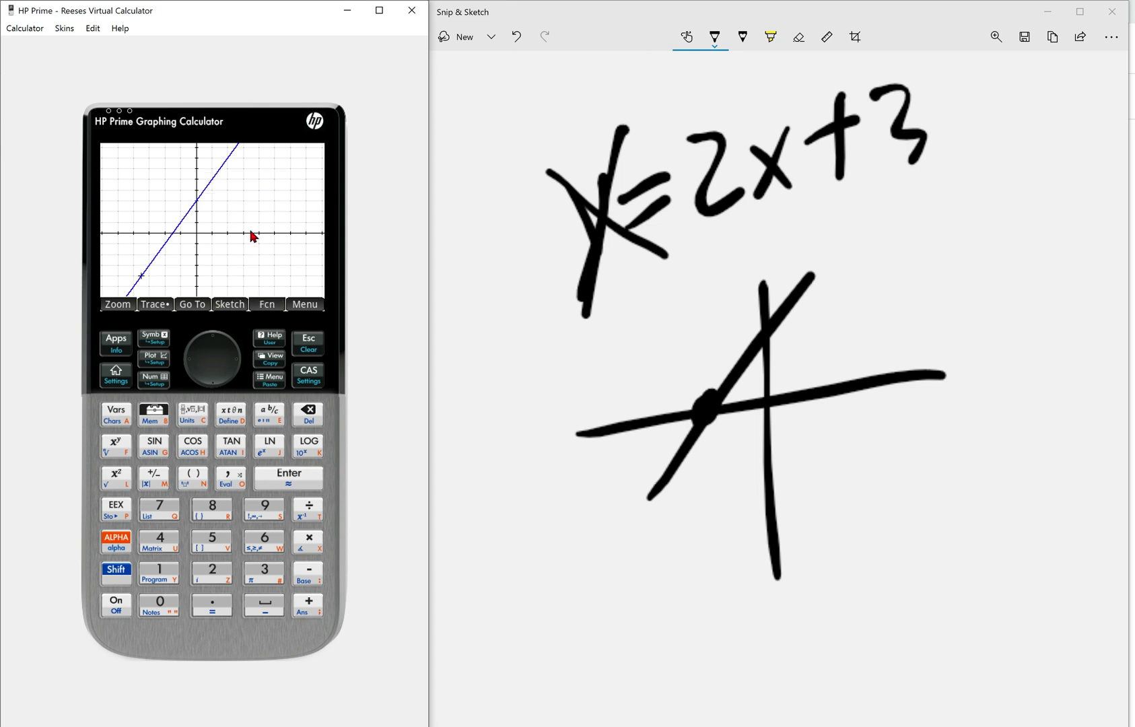
pyautogui.click(175, 233)
pyautogui.click(178, 224)
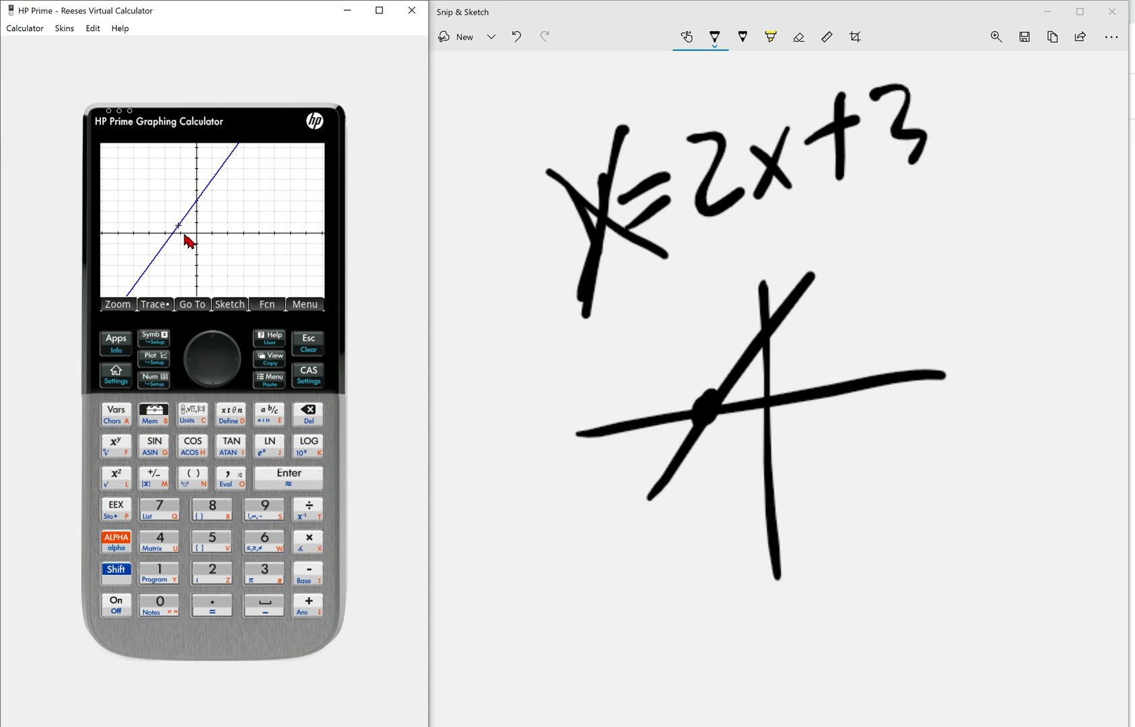
pyautogui.click(270, 301)
pyautogui.click(271, 307)
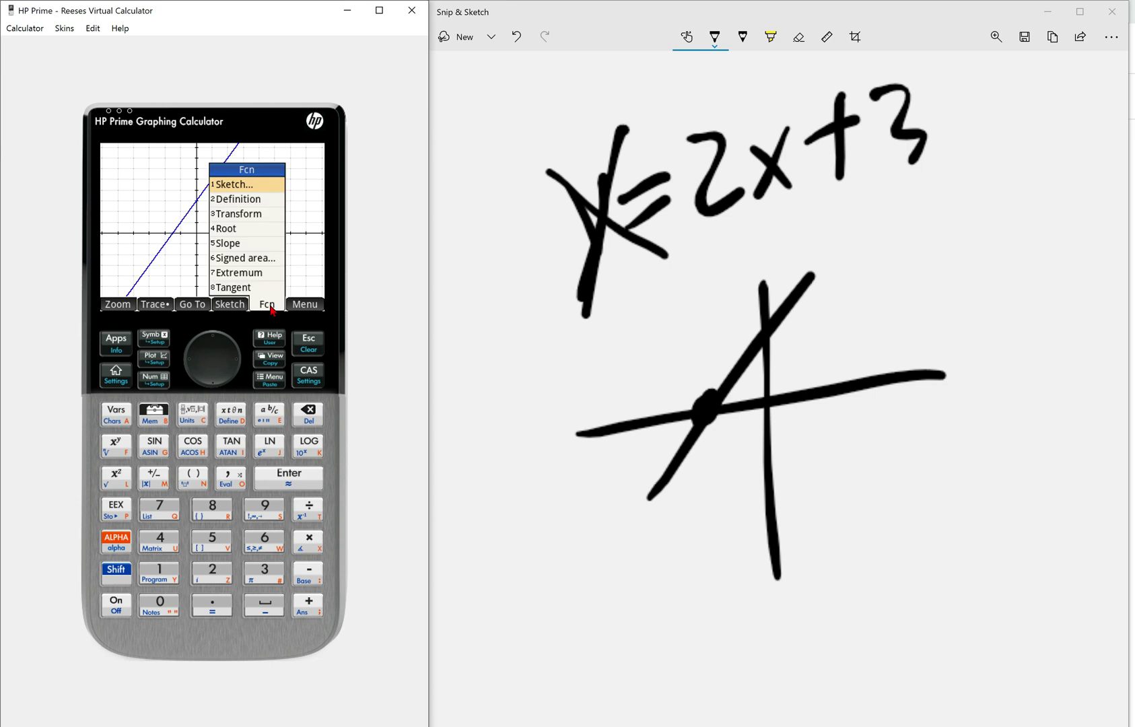
pyautogui.click(236, 230)
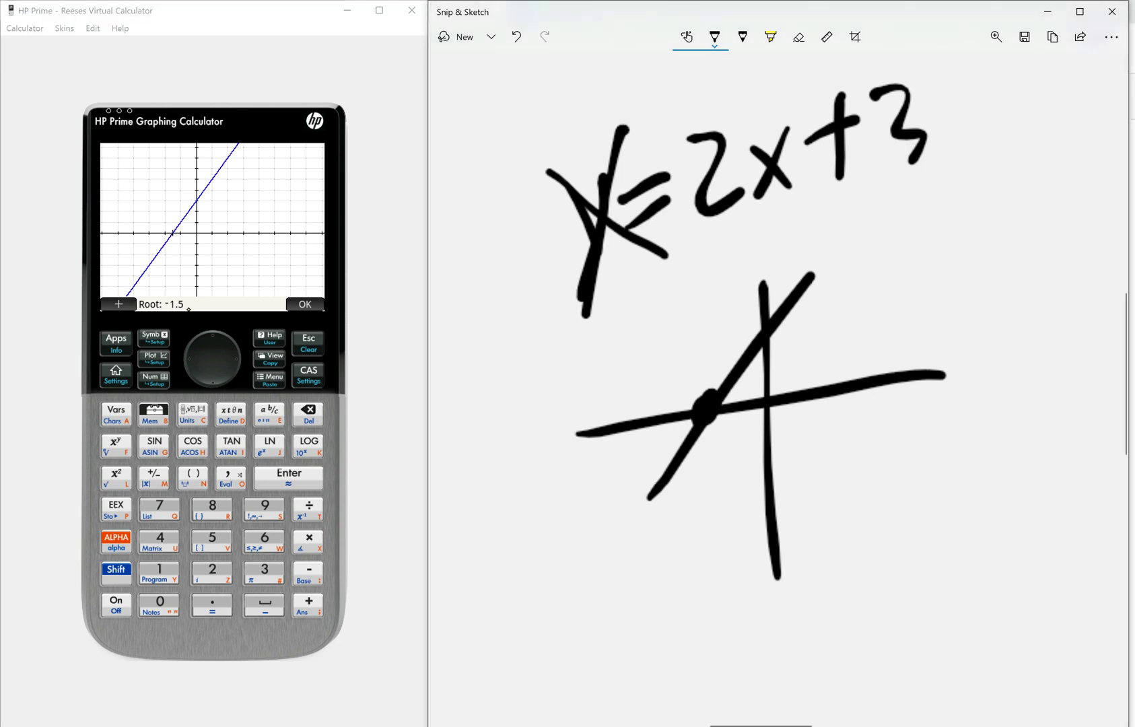
# Step: Handwrite −1.50 under the sketch, then return to Function Symbolic View
pyautogui.moveTo(574, 615); pyautogui.dragTo(631, 597)
pyautogui.moveTo(648, 565); pyautogui.dragTo(663, 635)
pyautogui.click(680, 629)
pyautogui.moveTo(715, 561); pyautogui.dragTo(719, 635)
pyautogui.moveTo(774, 565); pyautogui.dragTo(778, 569)
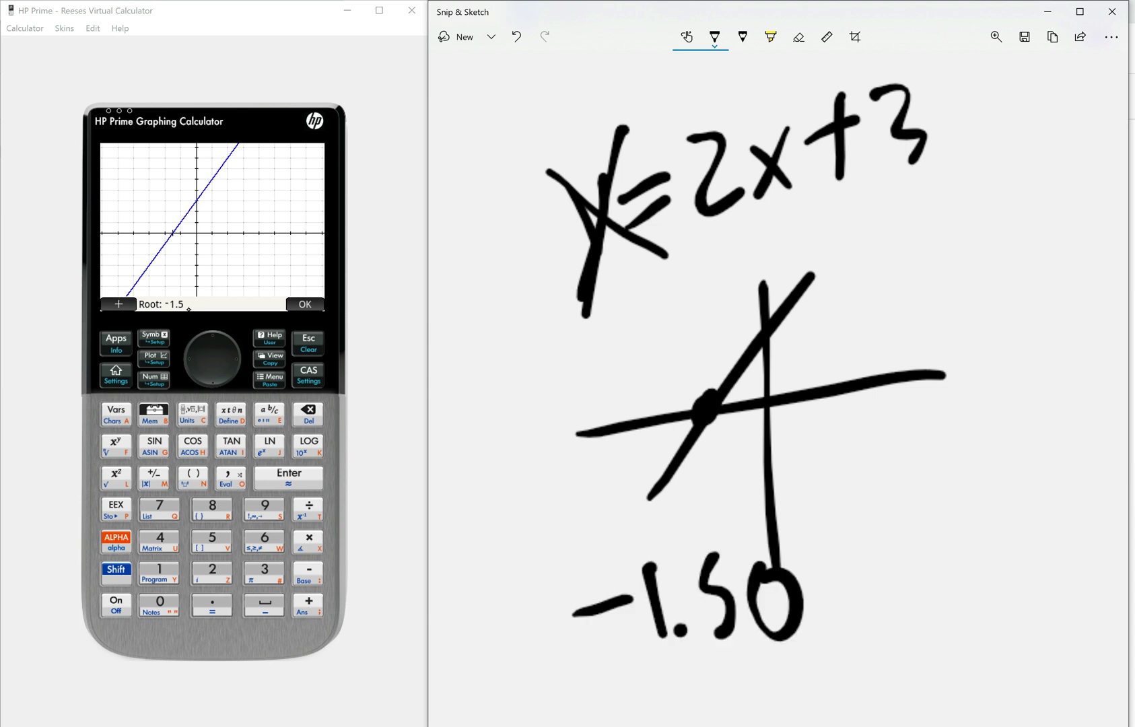
pyautogui.click(154, 338)
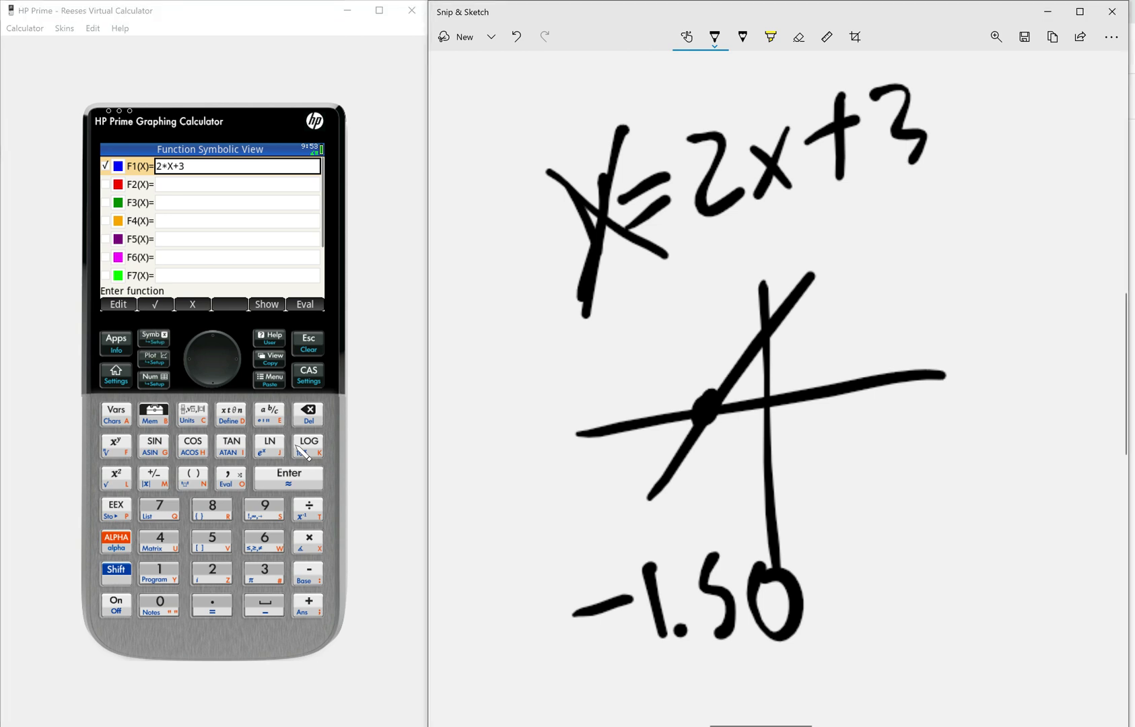
# Step: Draw a U-shaped parabola over the axes with arrowheads at both ends
pyautogui.moveTo(740, 471); pyautogui.dragTo(724, 481)
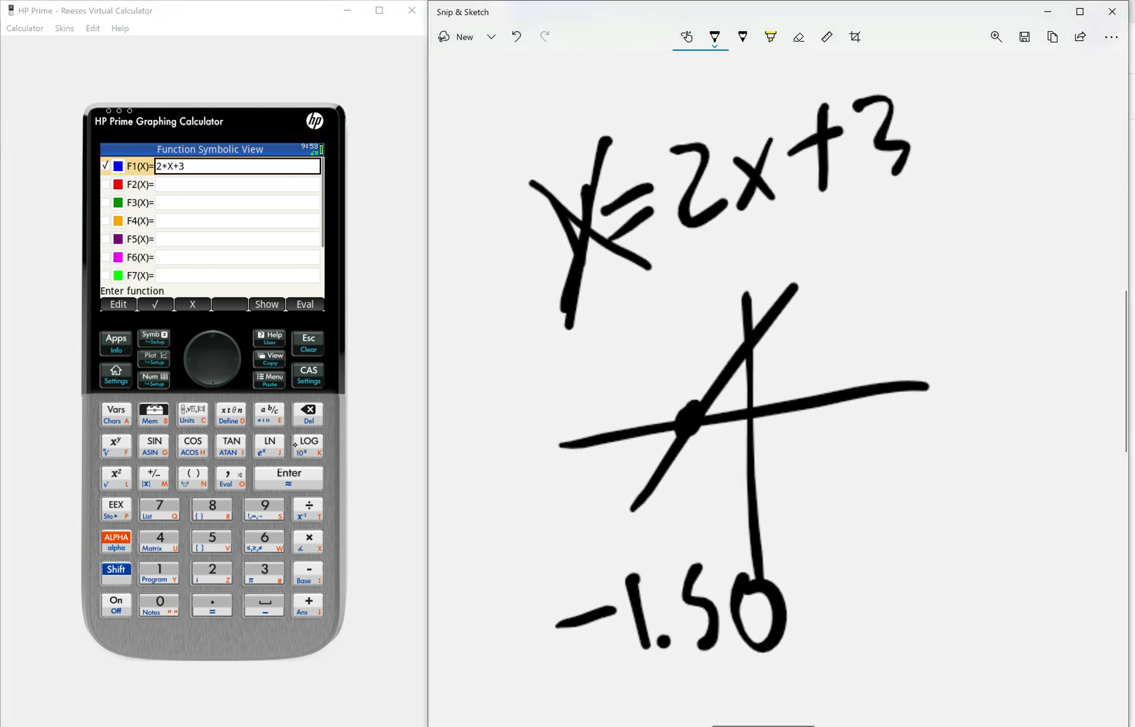
pyautogui.moveTo(640, 286)
pyautogui.mouseDown()
pyautogui.moveTo(747, 397)
pyautogui.moveTo(898, 209)
pyautogui.mouseUp()
pyautogui.moveTo(849, 249)
pyautogui.mouseDown()
pyautogui.moveTo(897, 211)
pyautogui.moveTo(912, 251)
pyautogui.mouseUp()
pyautogui.moveTo(618, 339)
pyautogui.mouseDown()
pyautogui.moveTo(639, 282)
pyautogui.moveTo(675, 311)
pyautogui.mouseUp()
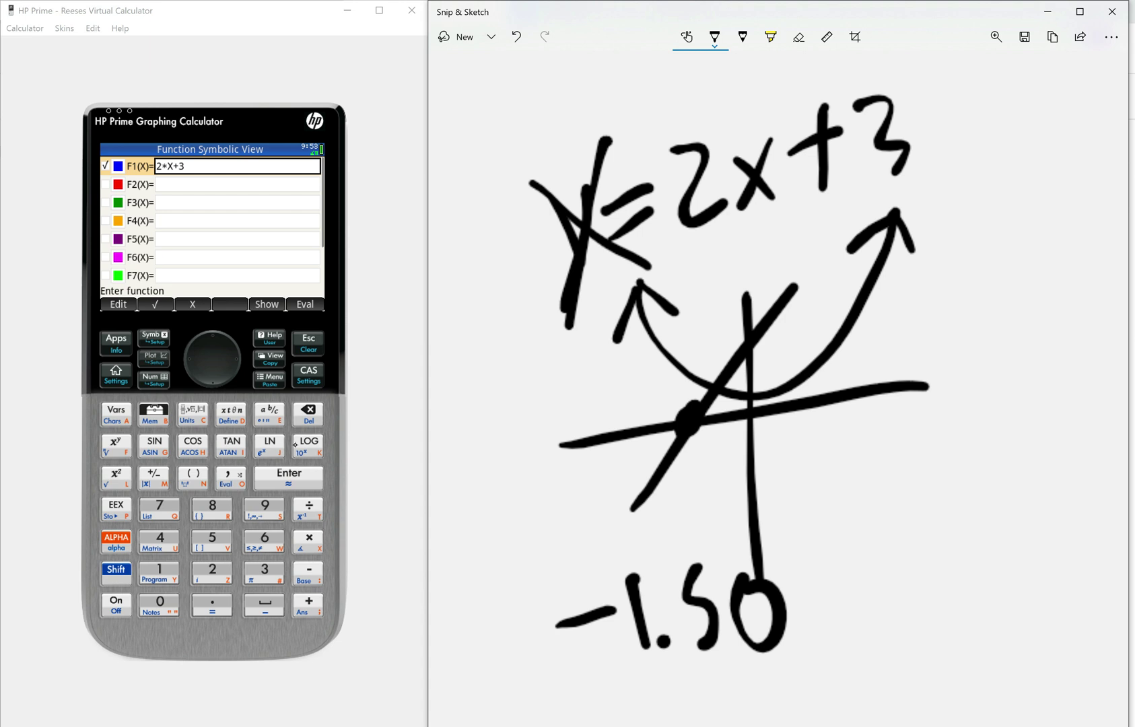
# Step: Handwrite the label y=x²+1 beside the parabola
pyautogui.moveTo(848, 478); pyautogui.dragTo(878, 506)
pyautogui.moveTo(892, 459); pyautogui.dragTo(870, 542)
pyautogui.moveTo(902, 477)
pyautogui.mouseDown()
pyautogui.moveTo(928, 464)
pyautogui.moveTo(936, 480)
pyautogui.mouseUp()
pyautogui.moveTo(955, 432)
pyautogui.mouseDown()
pyautogui.moveTo(973, 449)
pyautogui.moveTo(952, 479)
pyautogui.mouseUp()
pyautogui.moveTo(980, 381); pyautogui.dragTo(1026, 450)
pyautogui.moveTo(1009, 417)
pyautogui.mouseDown()
pyautogui.moveTo(1026, 449)
pyautogui.moveTo(1036, 408)
pyautogui.moveTo(1061, 419)
pyautogui.mouseUp()
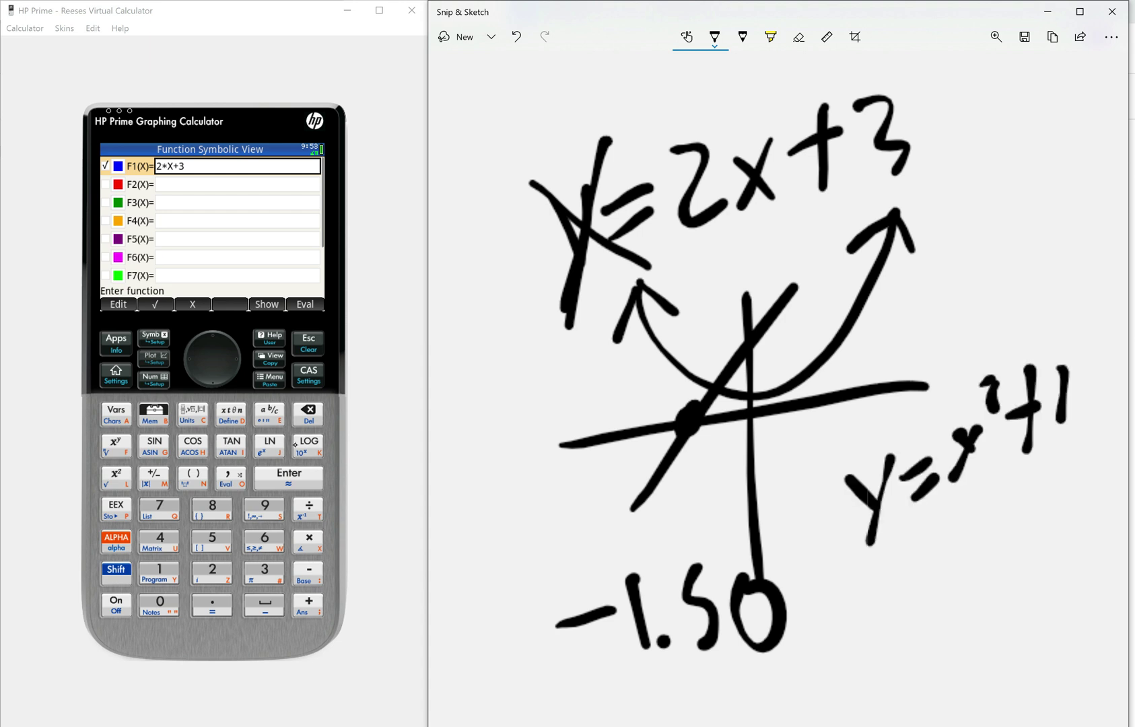
# Step: Enter X²+1 as F2(X), then plot it with the line and pan to frame both curves
pyautogui.click(203, 179)
pyautogui.click(232, 418)
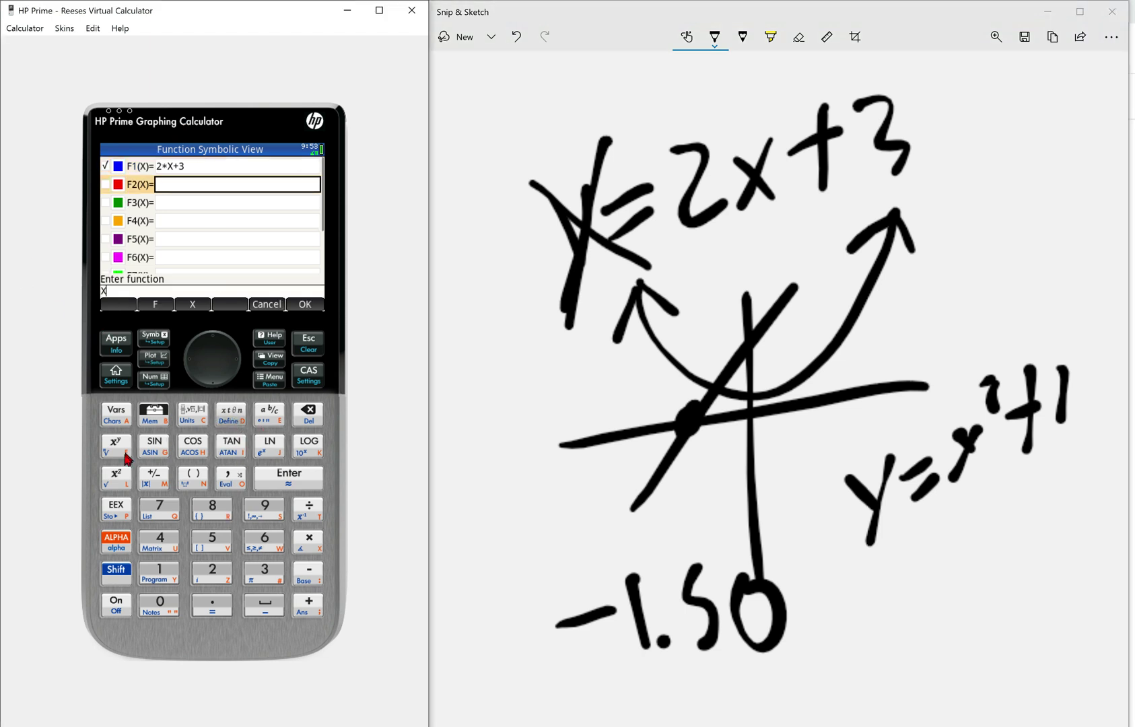
pyautogui.click(122, 478)
pyautogui.click(307, 598)
pyautogui.click(160, 574)
pyautogui.click(301, 304)
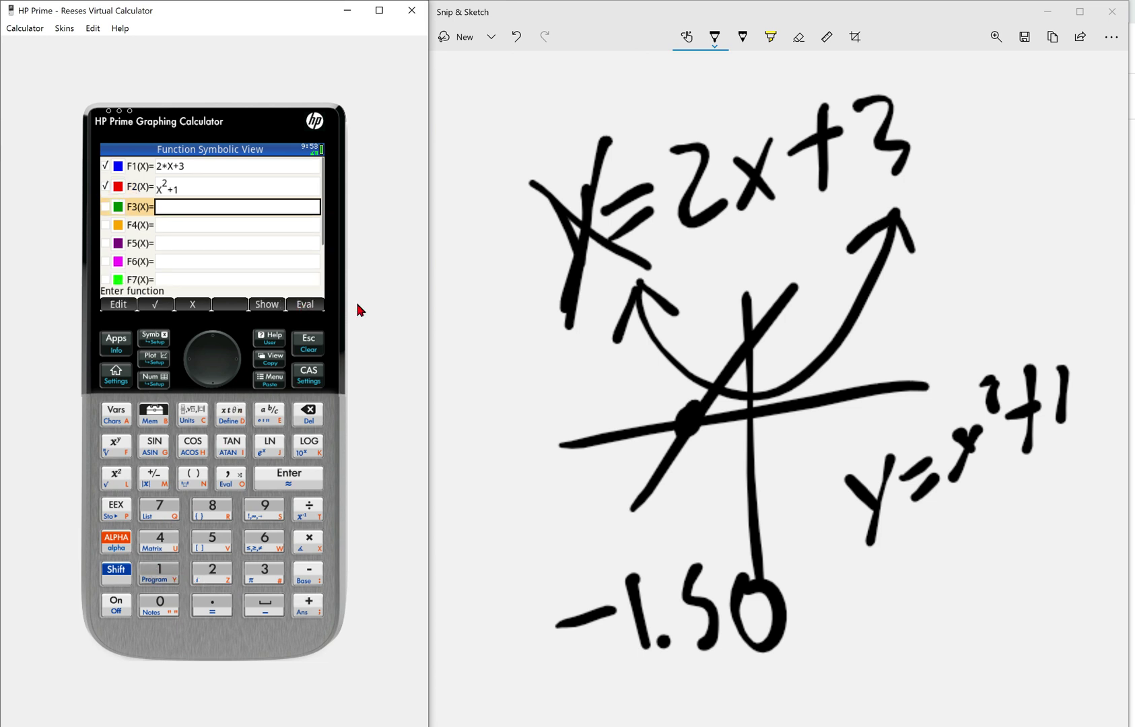
pyautogui.click(165, 358)
pyautogui.moveTo(239, 219); pyautogui.dragTo(241, 265)
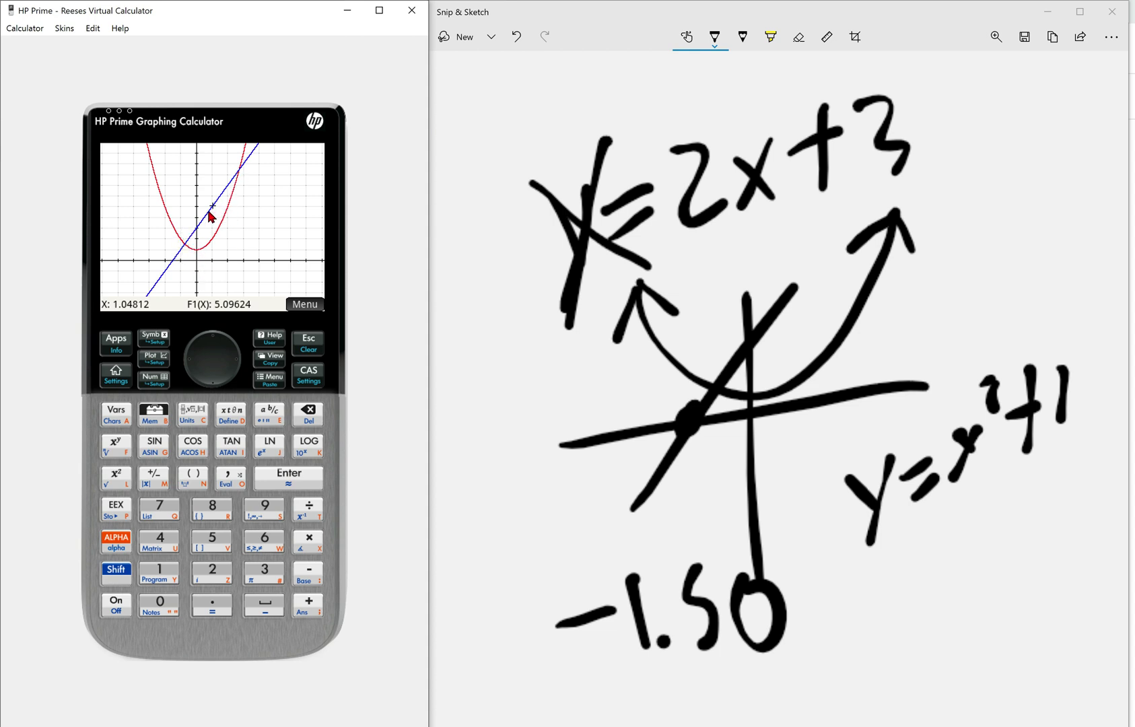
# Step: Use Fcn > Intersection with F2 to find the first line–parabola crossing
pyautogui.click(183, 246)
pyautogui.click(310, 307)
pyautogui.click(277, 308)
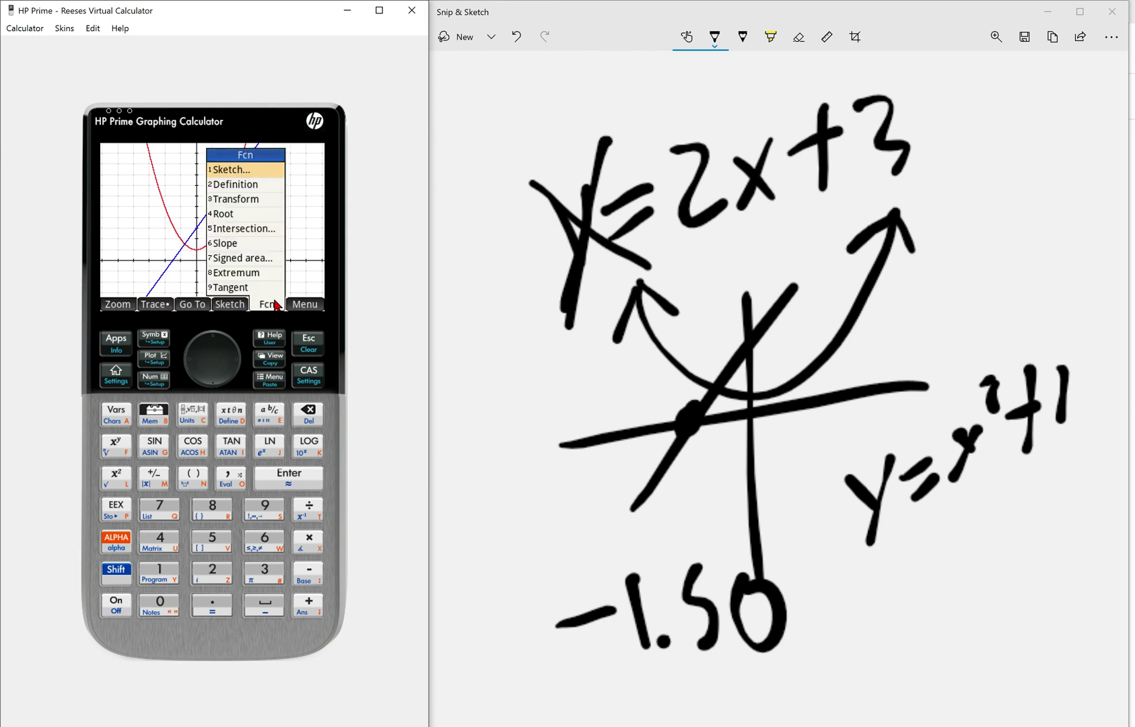
pyautogui.click(233, 230)
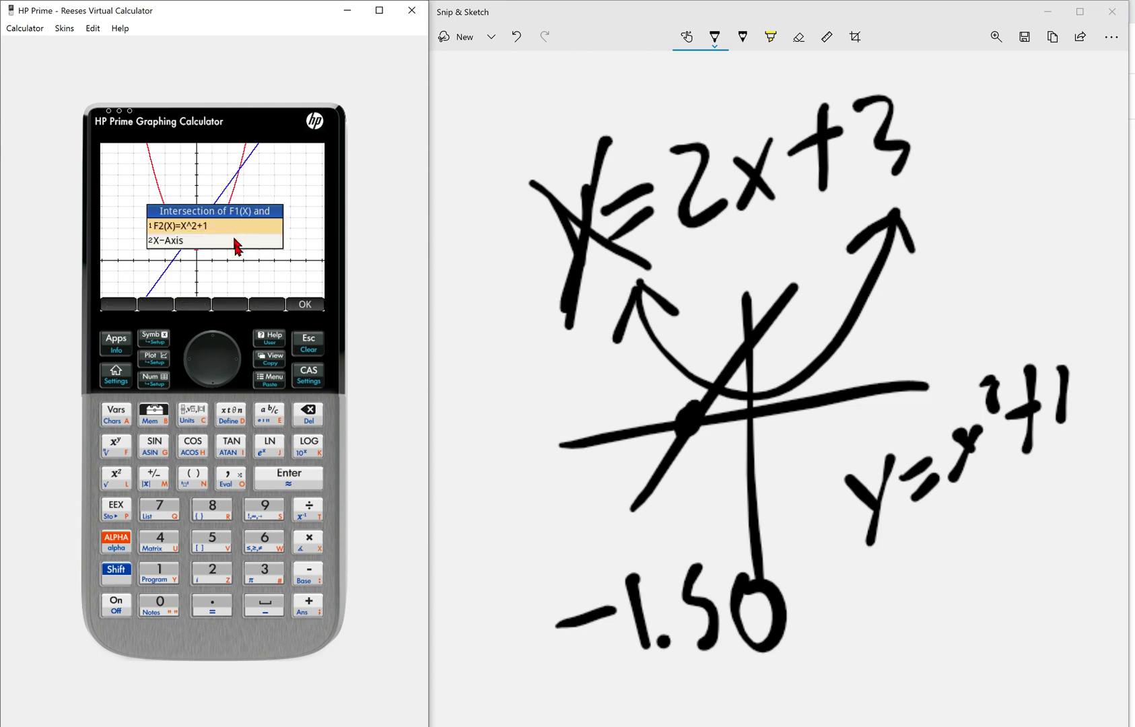
pyautogui.click(183, 229)
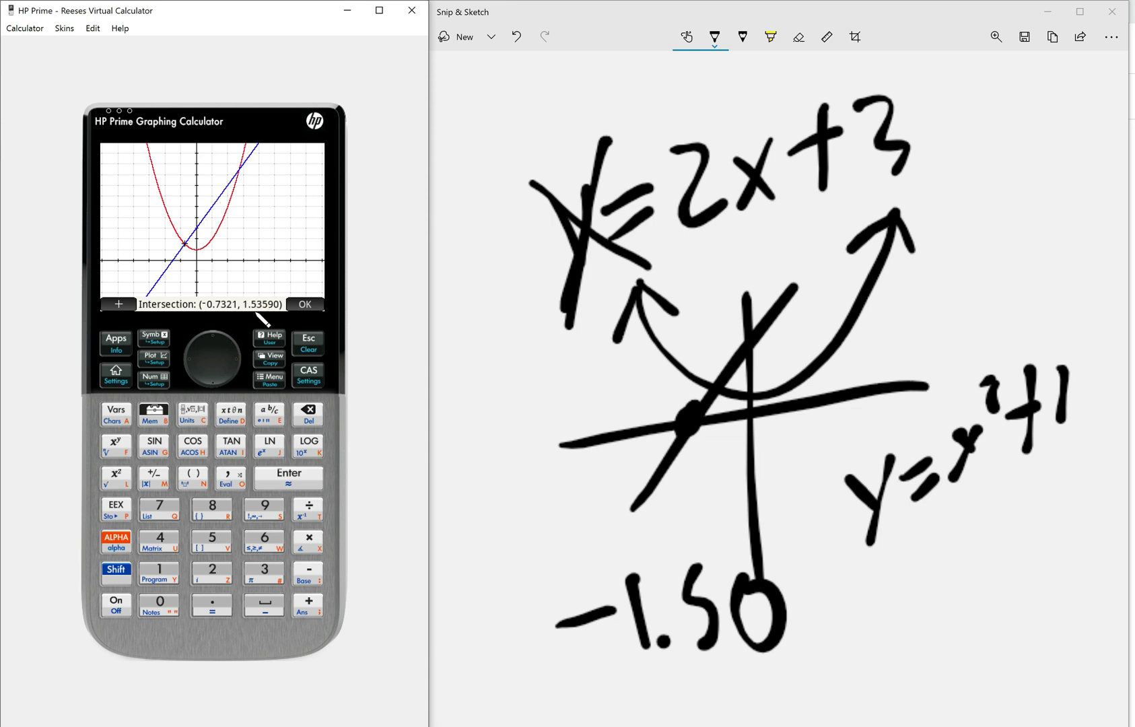
# Step: Handwrite the intersection coordinates −.792 and 1.54 in the sketch
pyautogui.hotkey('alt', 'Tab')
pyautogui.moveTo(865, 591)
pyautogui.mouseDown()
pyautogui.moveTo(962, 547)
pyautogui.moveTo(954, 598)
pyautogui.mouseUp()
pyautogui.click(913, 603)
pyautogui.moveTo(984, 538)
pyautogui.mouseDown()
pyautogui.moveTo(1010, 552)
pyautogui.moveTo(1006, 598)
pyautogui.mouseUp()
pyautogui.moveTo(1035, 529); pyautogui.dragTo(1081, 562)
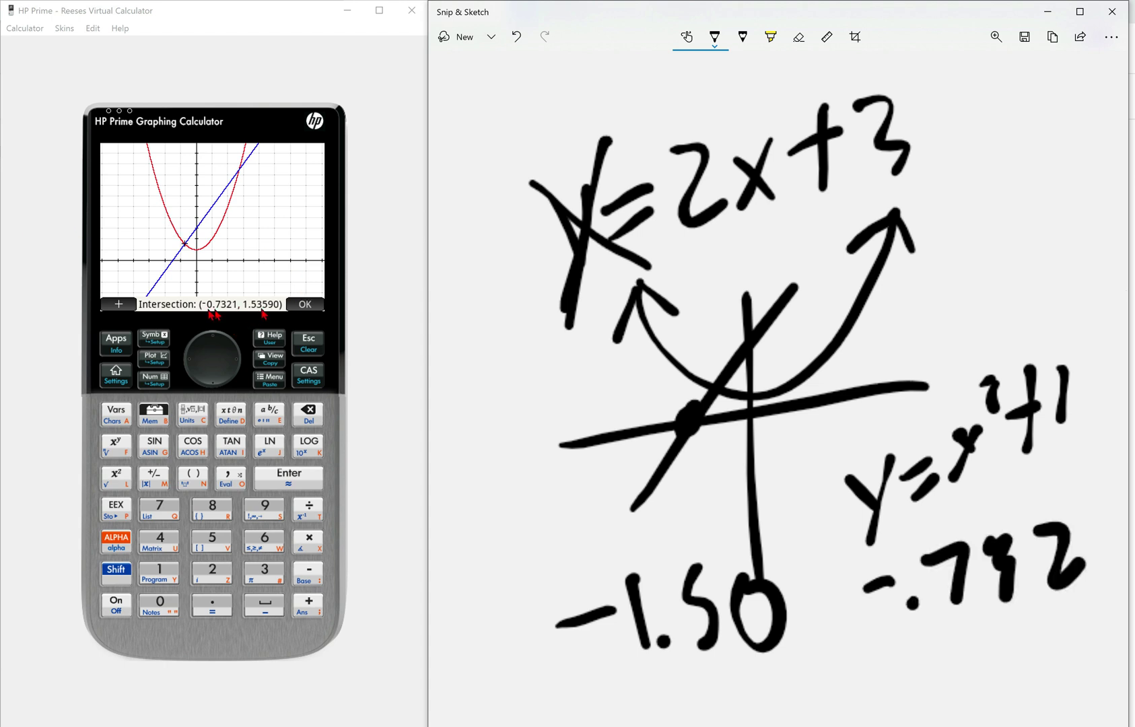
pyautogui.moveTo(942, 657); pyautogui.dragTo(956, 696)
pyautogui.click(982, 674)
pyautogui.moveTo(1015, 629); pyautogui.dragTo(995, 679)
pyautogui.moveTo(1040, 629); pyautogui.dragTo(1061, 650)
pyautogui.moveTo(1064, 623); pyautogui.dragTo(1067, 663)
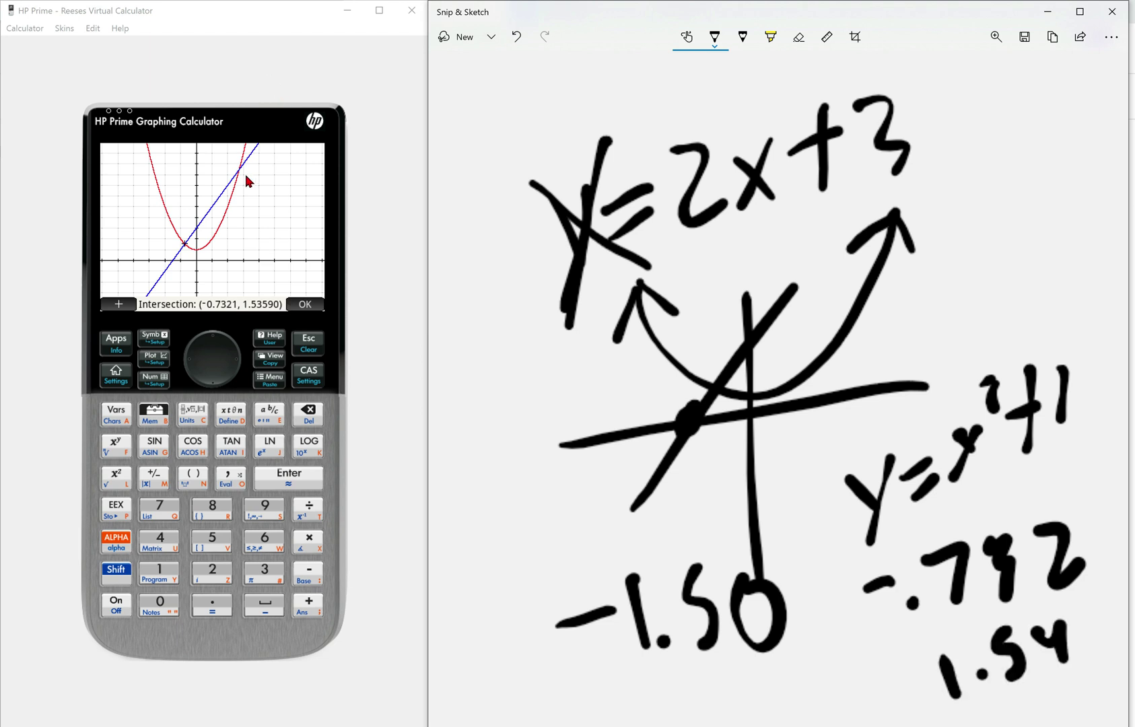
# Step: Run Intersection with F2 again to get the second crossing point
pyautogui.click(274, 253)
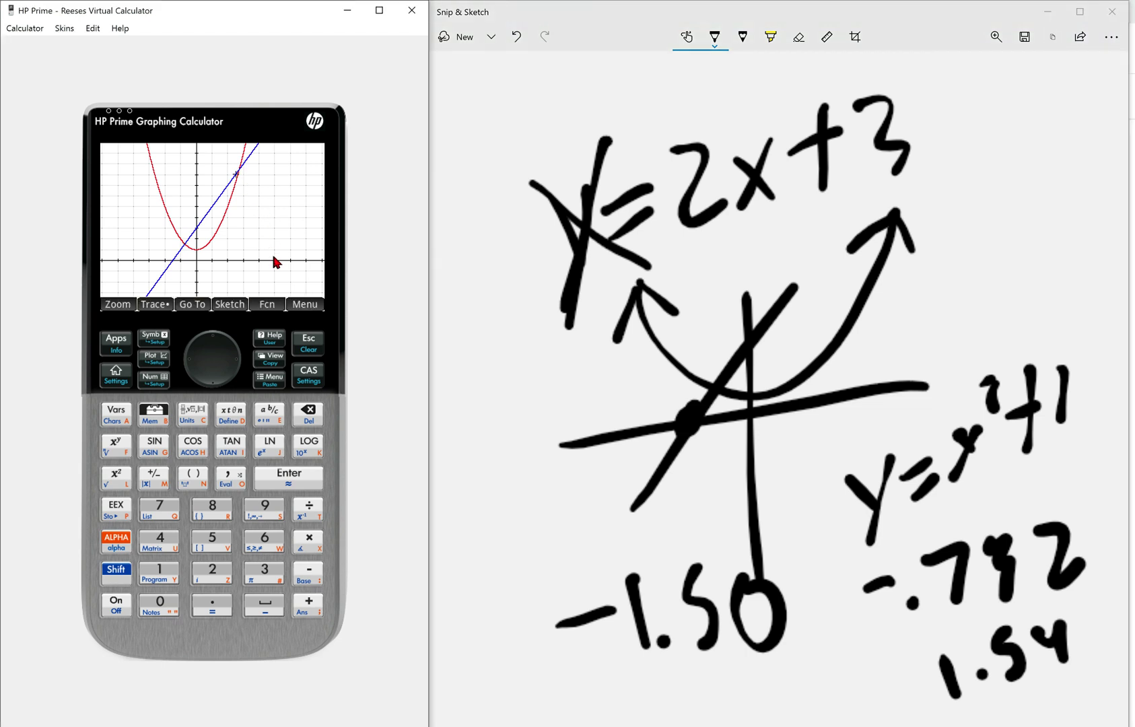
pyautogui.click(267, 307)
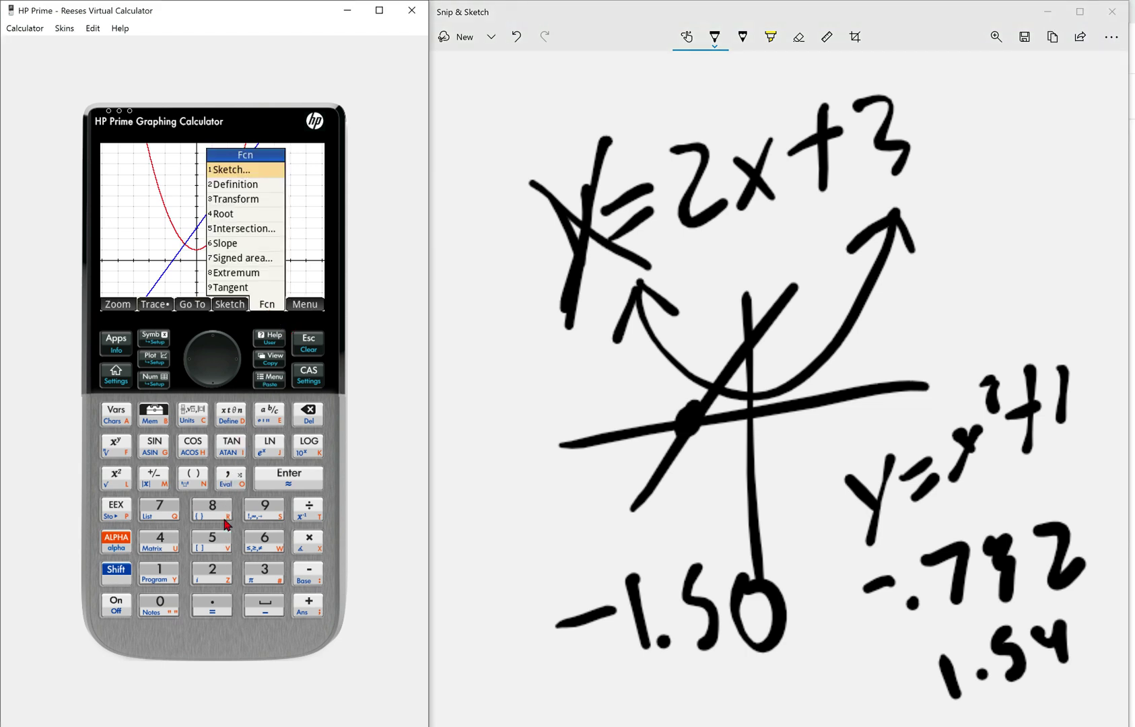
pyautogui.click(229, 229)
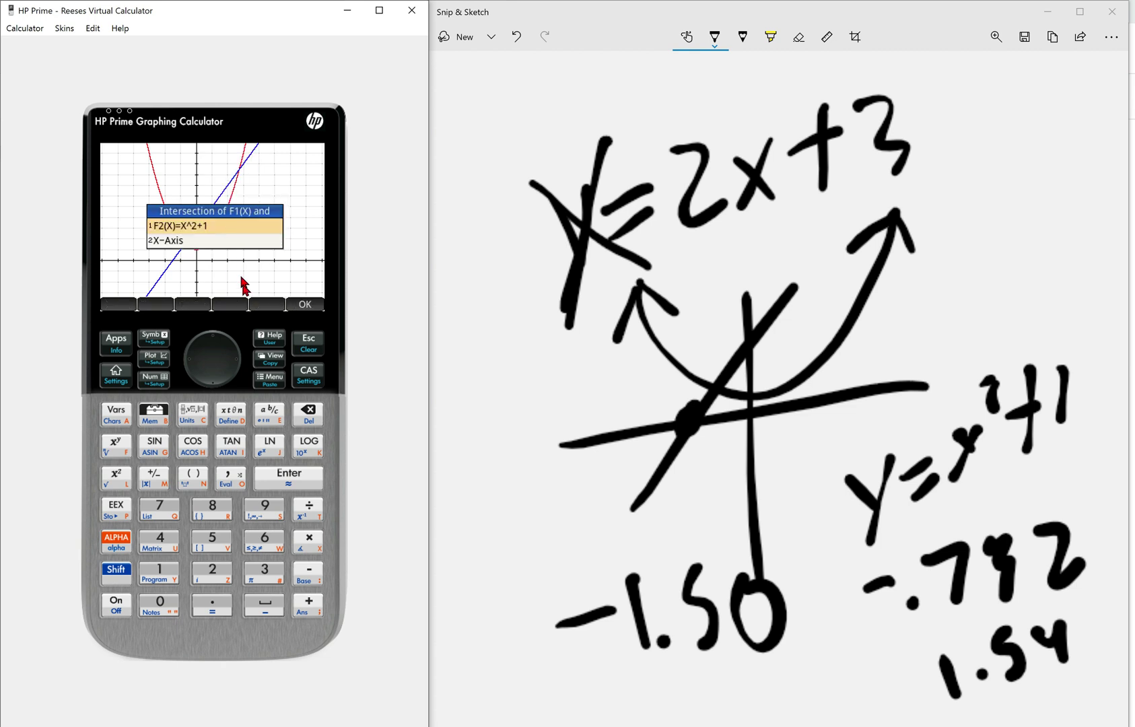
pyautogui.click(306, 304)
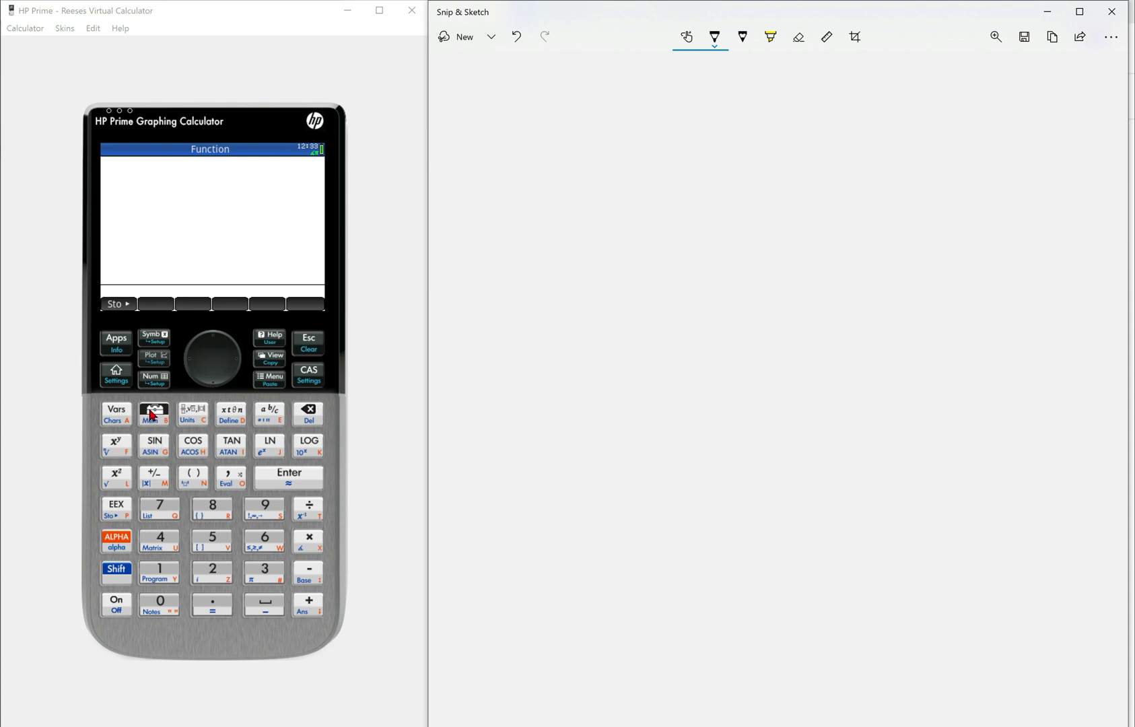
# Step: Open the Toolbox and scroll through the user Program Functions list
pyautogui.click(152, 416)
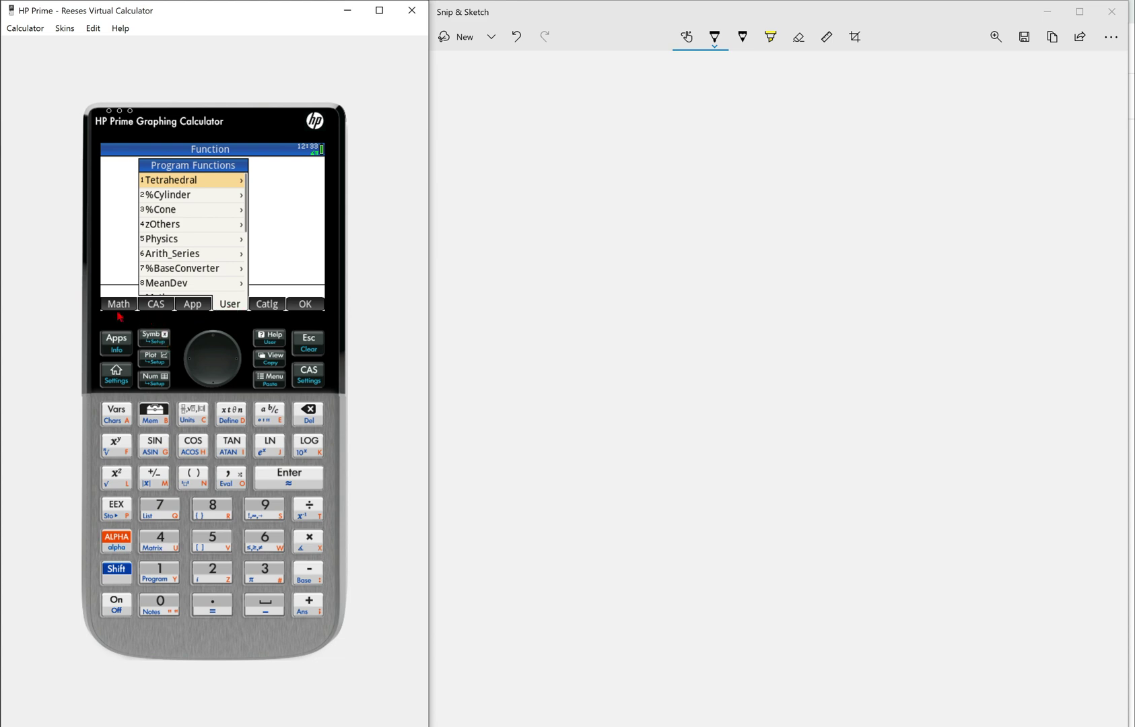
pyautogui.scroll(-3, 219, 270)
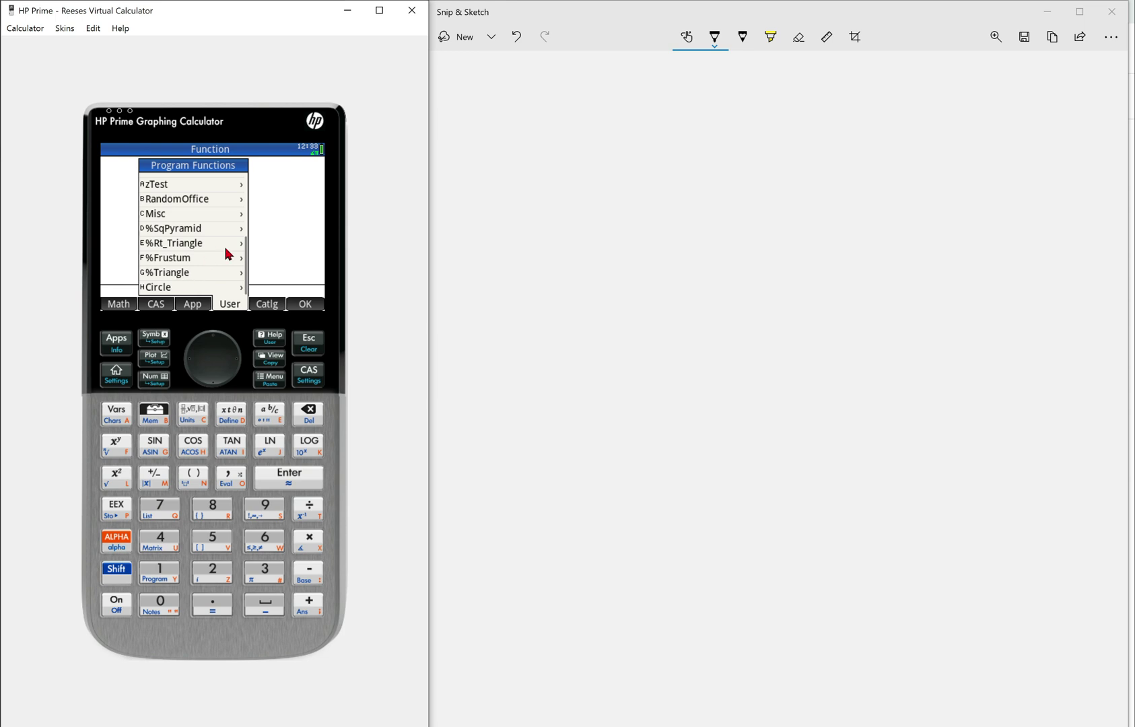
pyautogui.scroll(3, 226, 253)
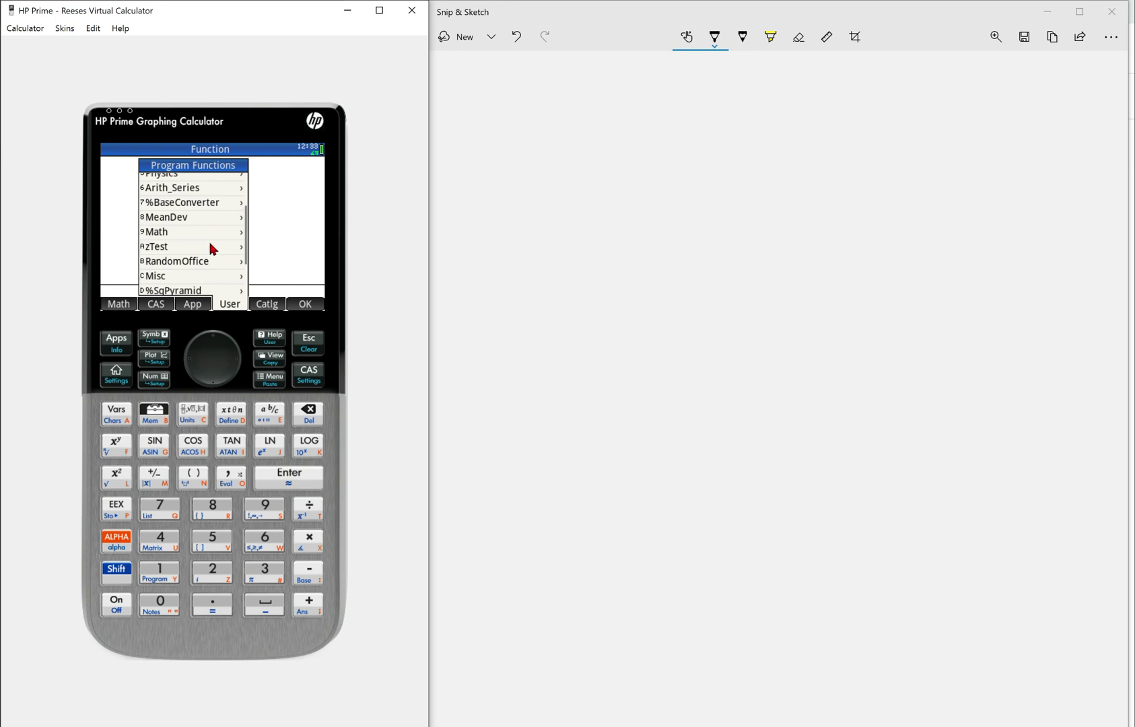
pyautogui.scroll(2, 211, 249)
pyautogui.scroll(3, 210, 249)
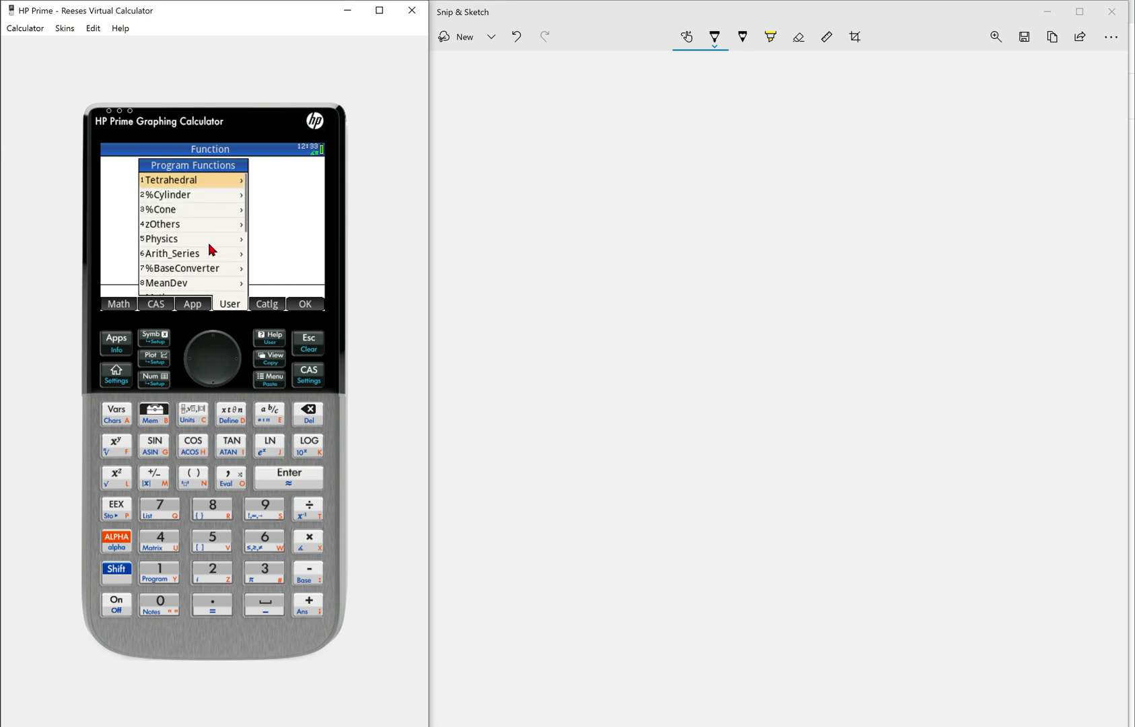
pyautogui.scroll(-9, 211, 250)
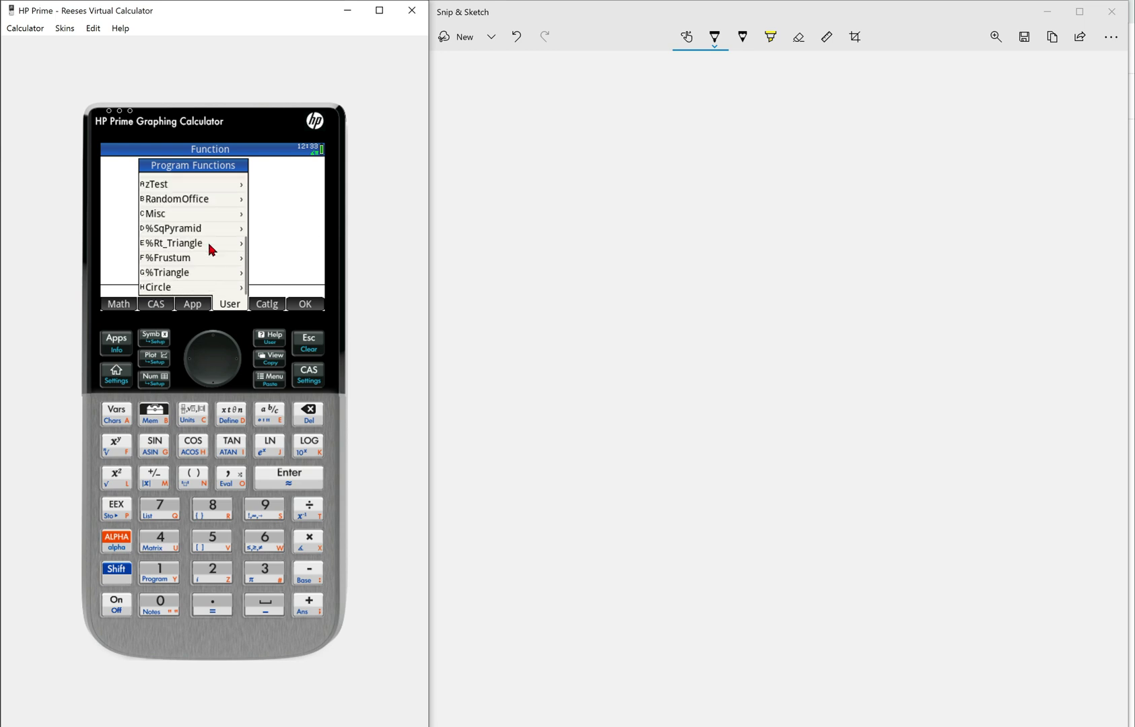
pyautogui.scroll(9, 211, 249)
pyautogui.scroll(-9, 212, 205)
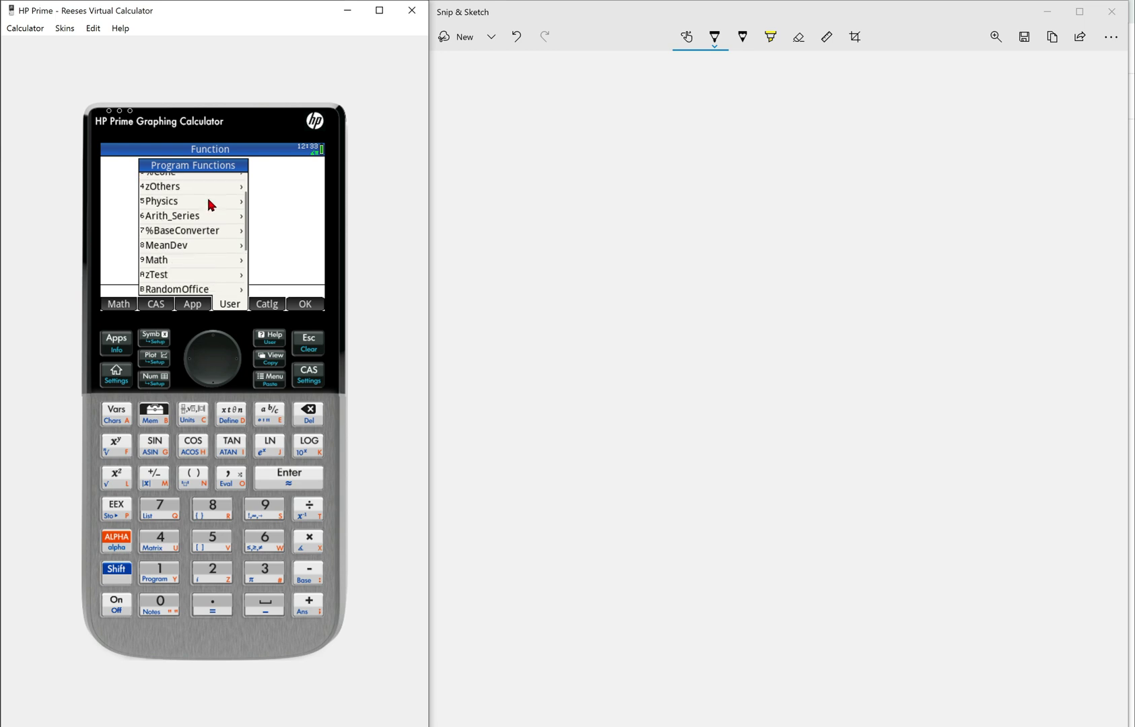
# Step: Expand the Misc, %SqPyramid and %Frustum program groups in turn
pyautogui.click(182, 215)
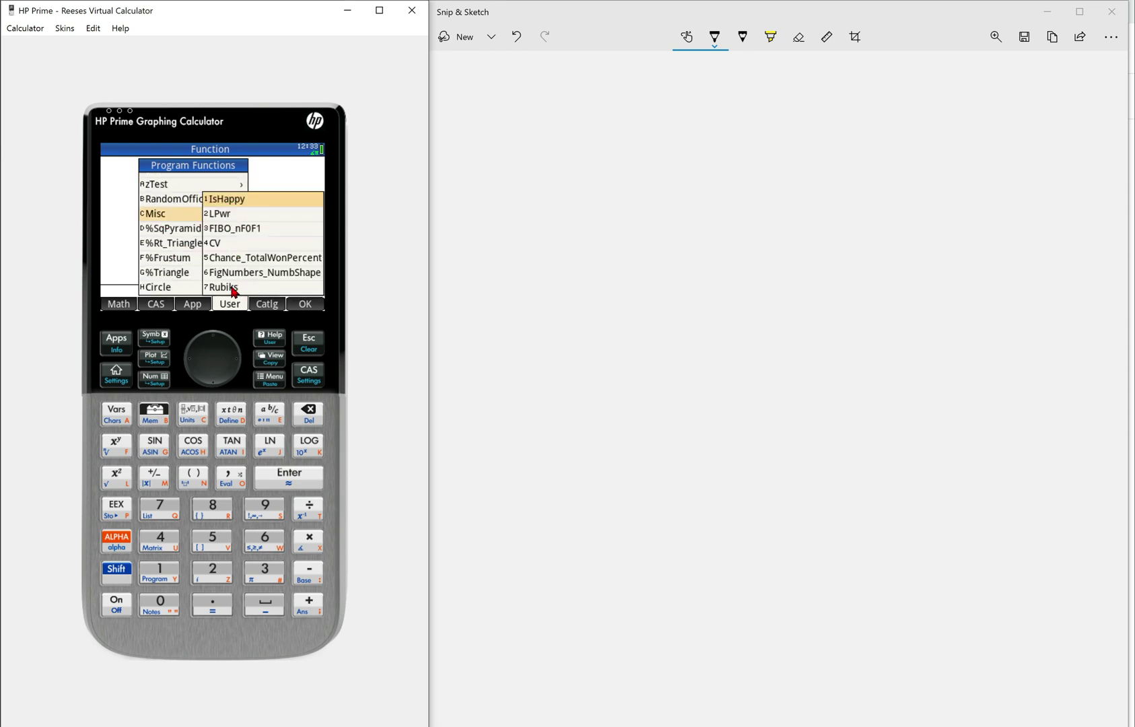
pyautogui.press('Escape')
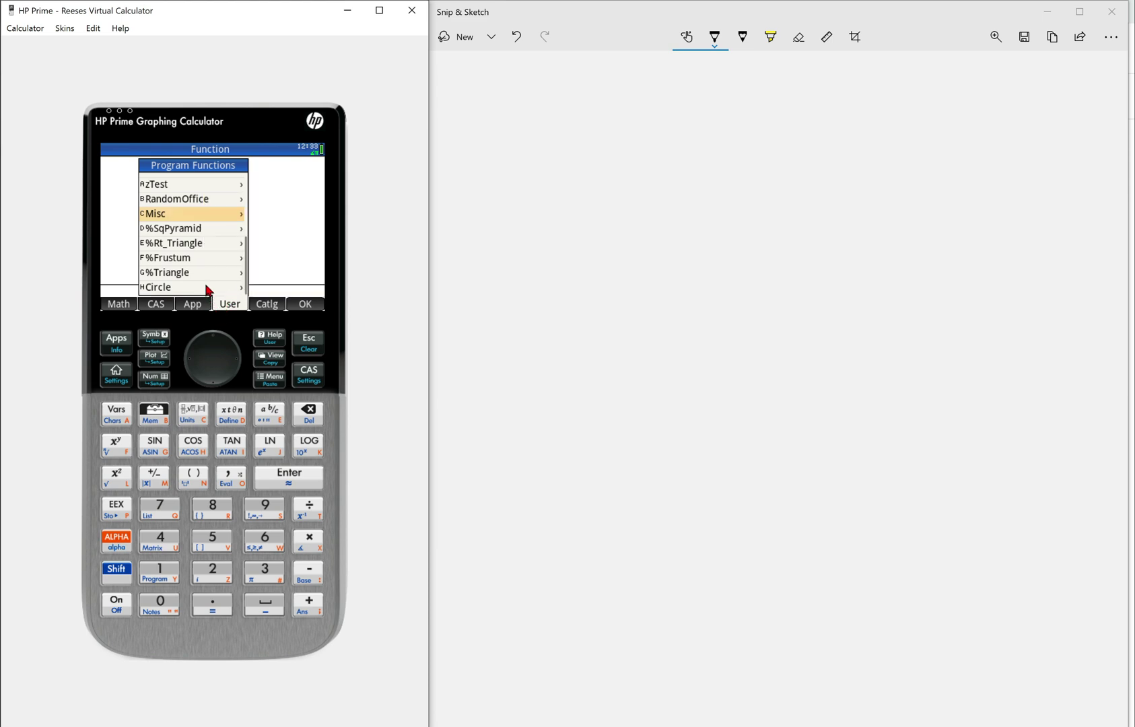
pyautogui.click(193, 228)
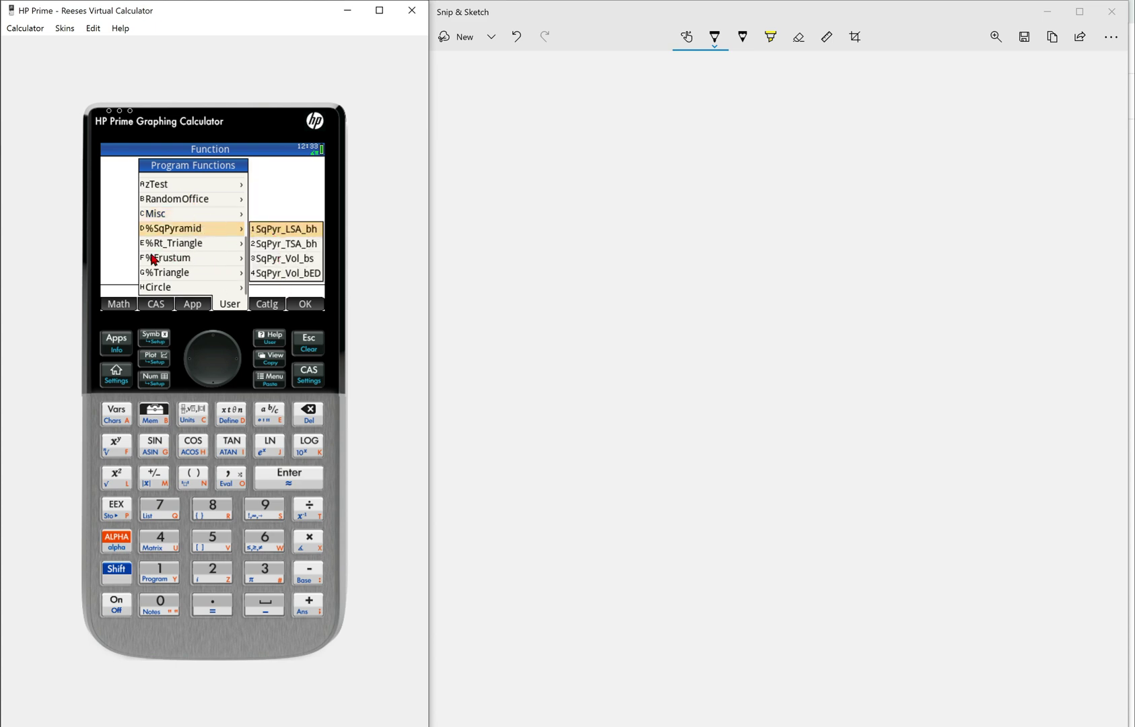
pyautogui.click(201, 254)
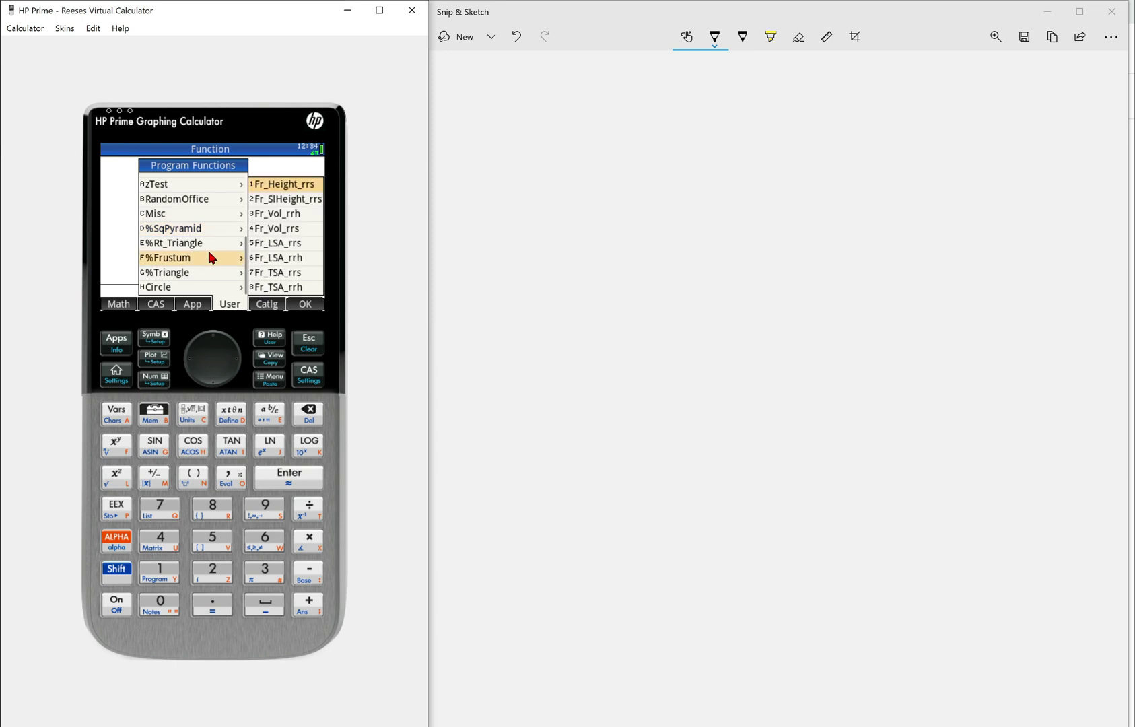
pyautogui.click(212, 257)
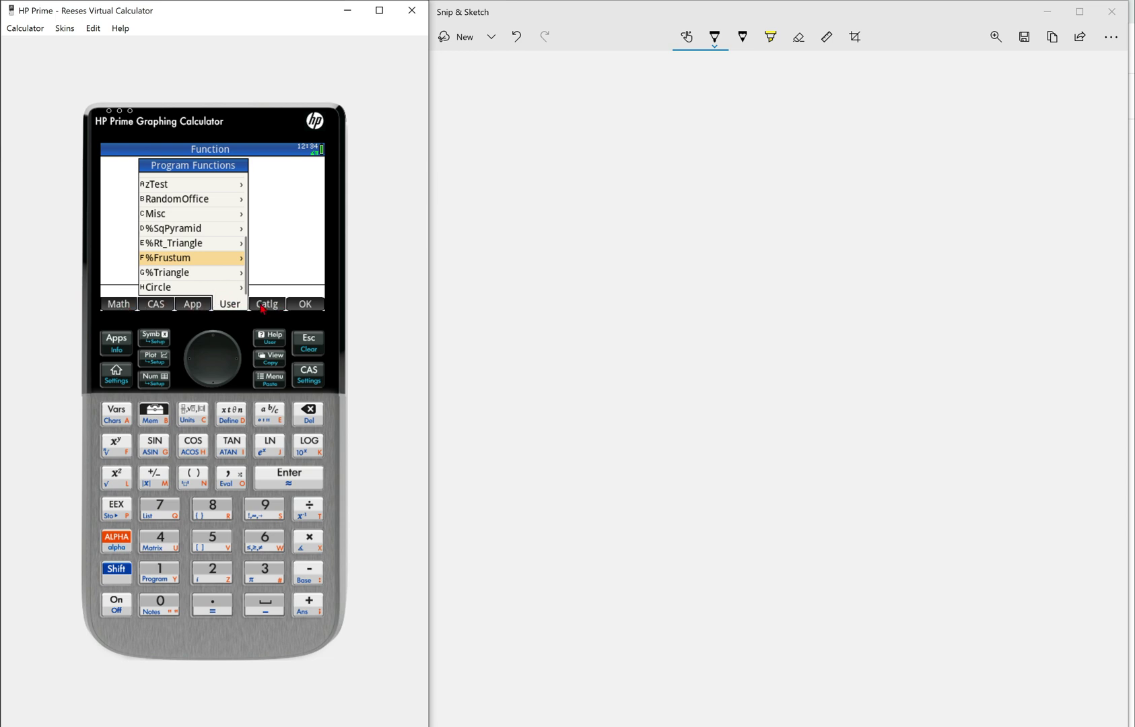
# Step: Switch to Math functions and preview the Arithmetic submenu
pyautogui.click(133, 303)
pyautogui.press('Down')
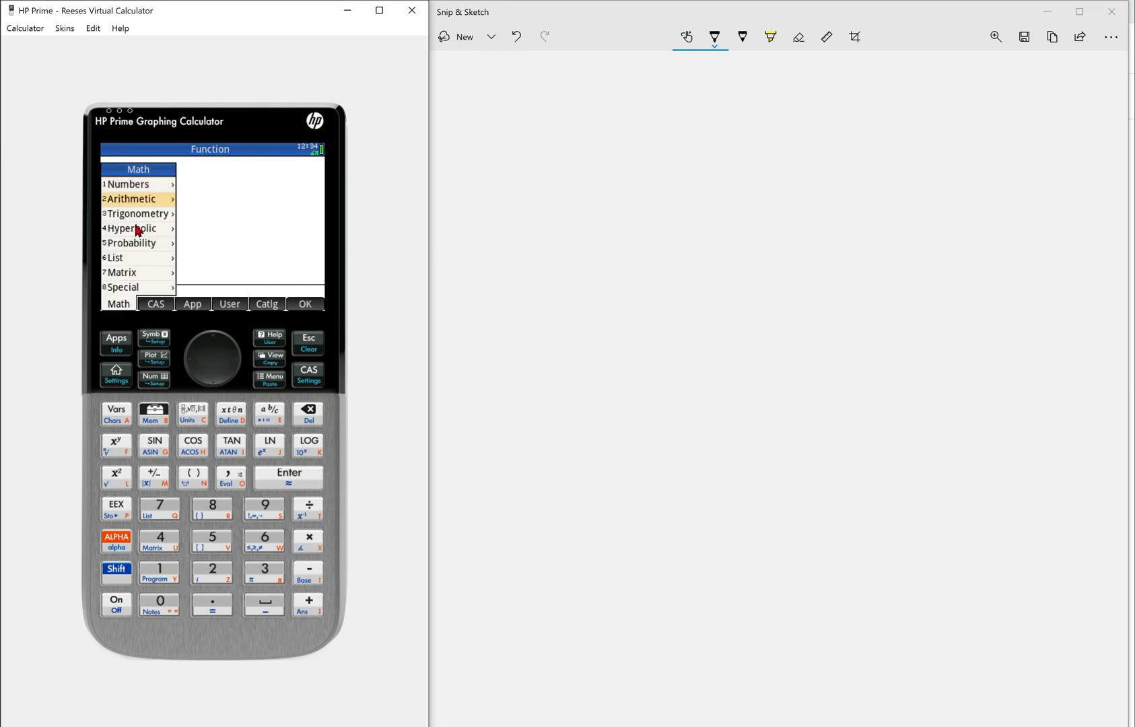
pyautogui.press('Right')
pyautogui.press('Left')
pyautogui.press('Up')
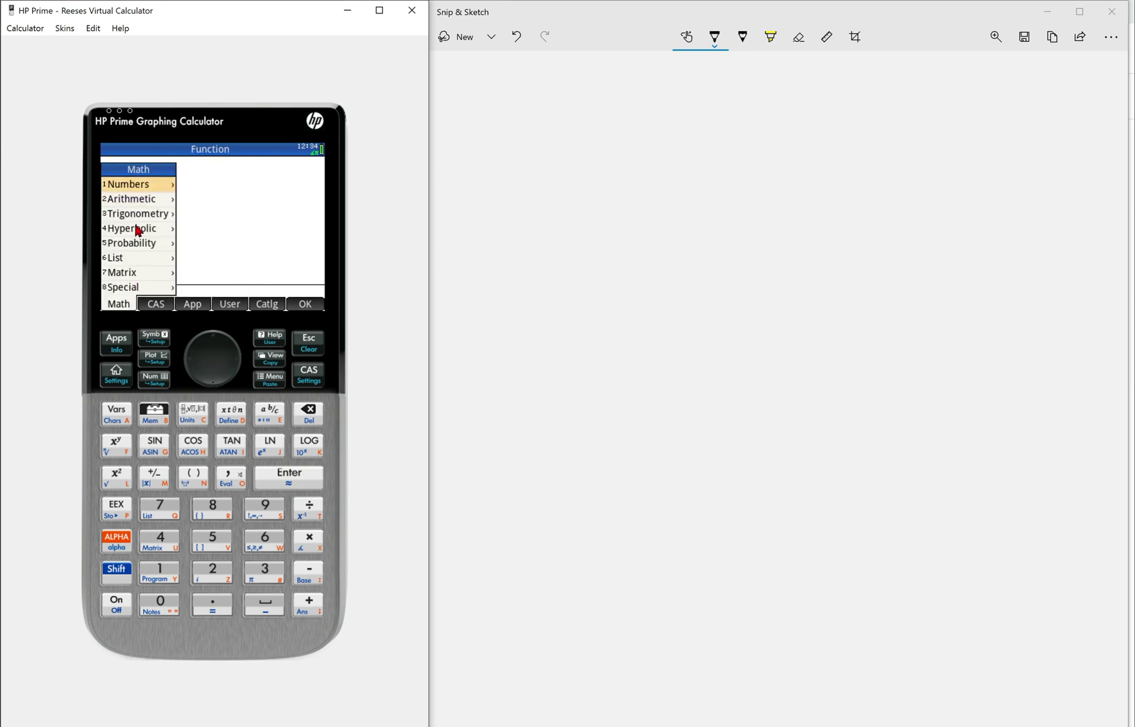
# Step: Browse the Matrix submenu from RREF to Basic, then show CAS and User function lists
pyautogui.press('Down')
pyautogui.press('Down')
pyautogui.press('Down')
pyautogui.press('Down')
pyautogui.press('Down')
pyautogui.press('Down')
pyautogui.press('Right')
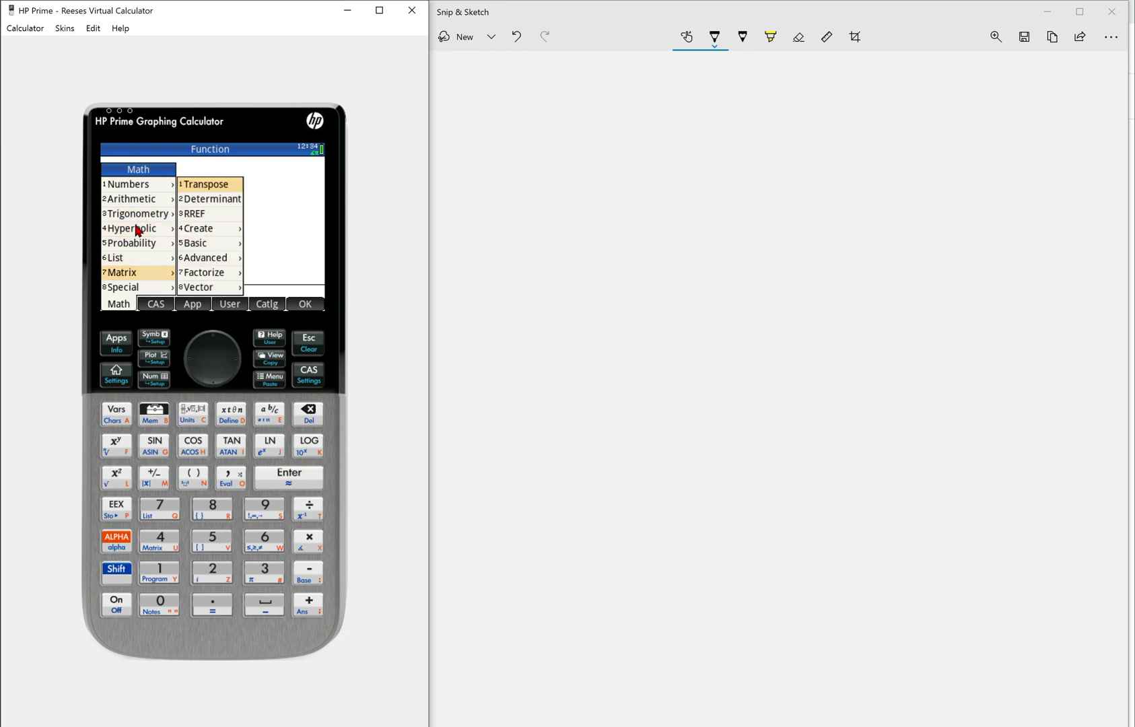
pyautogui.press('Down')
pyautogui.press('Down')
pyautogui.press('Down')
pyautogui.press('Down')
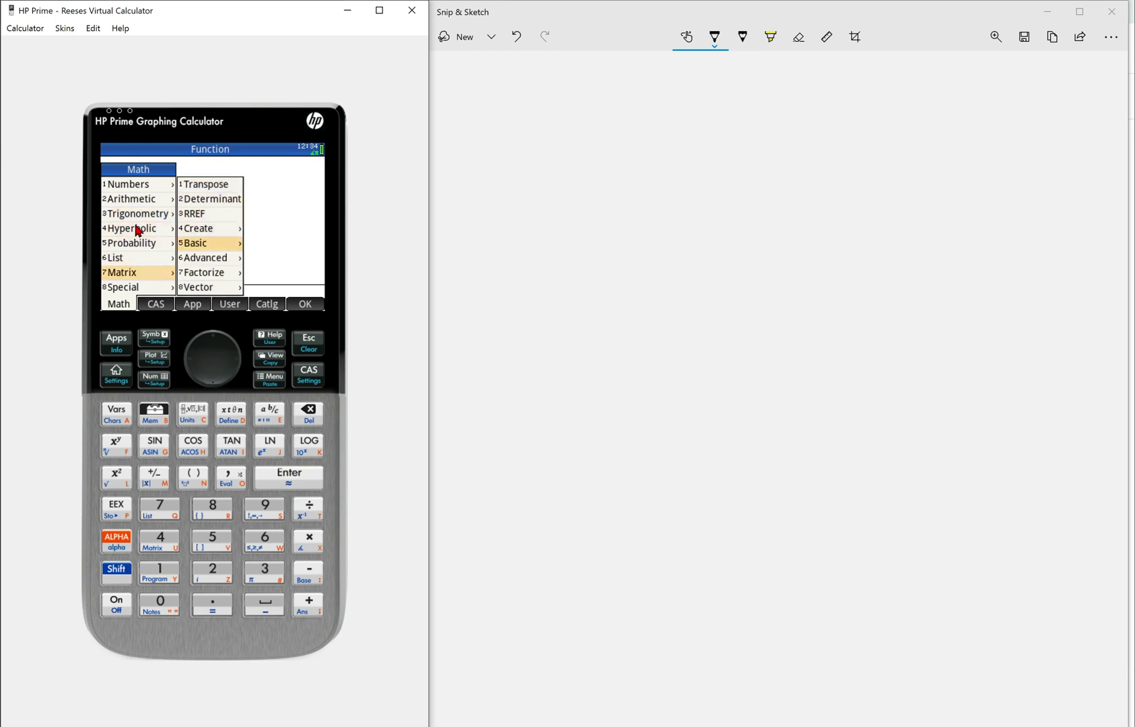
pyautogui.press('Up')
pyautogui.press('Up')
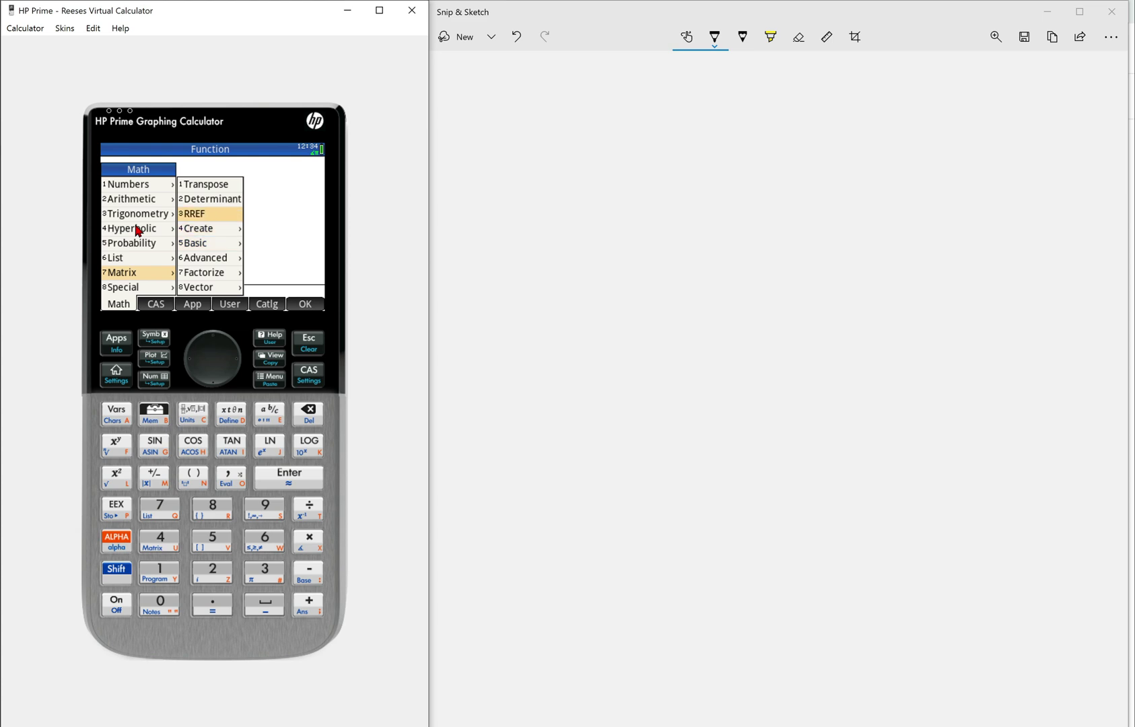
pyautogui.press('Left')
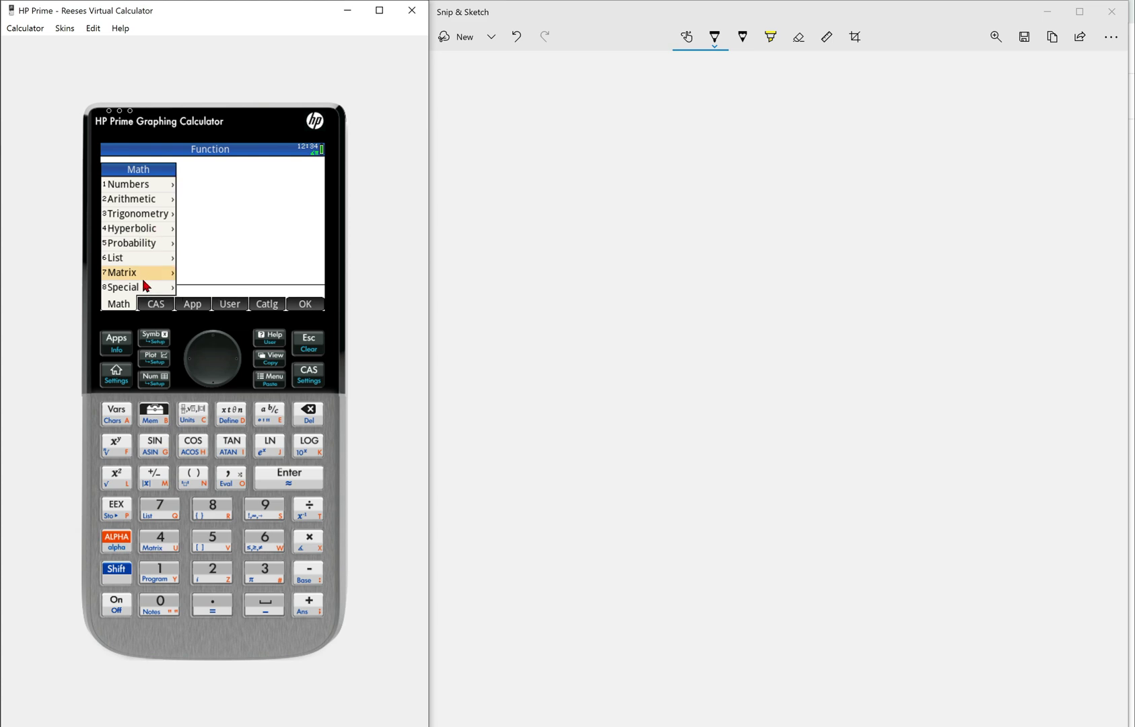
pyautogui.click(169, 304)
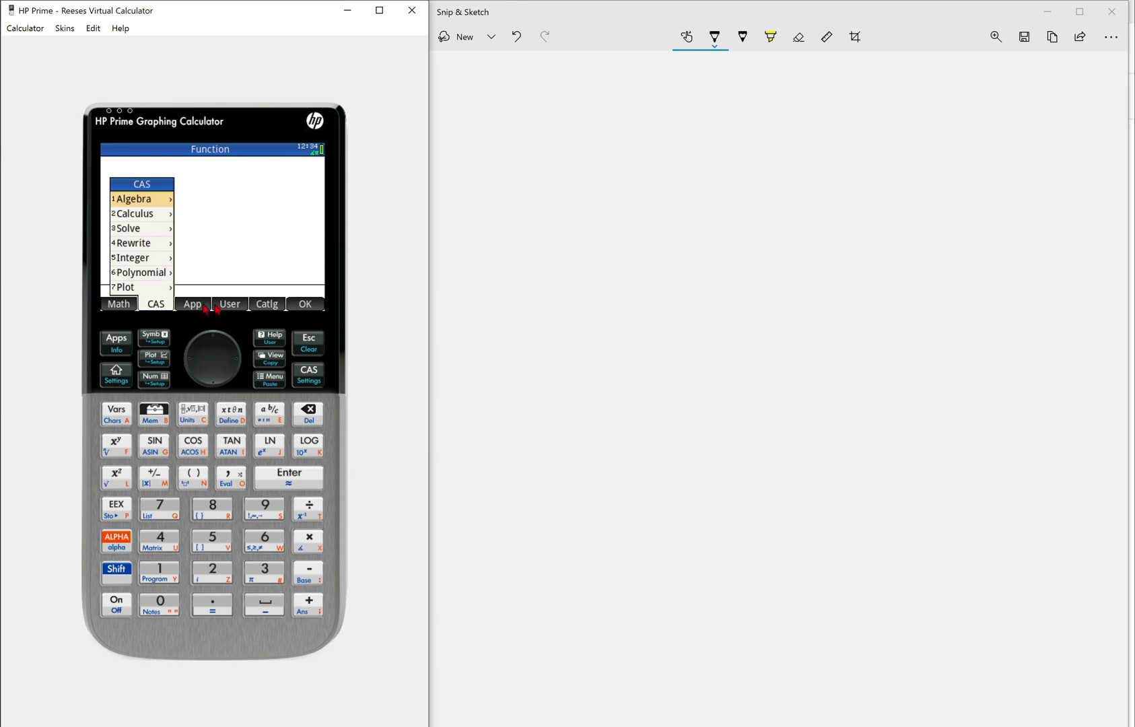
pyautogui.click(228, 305)
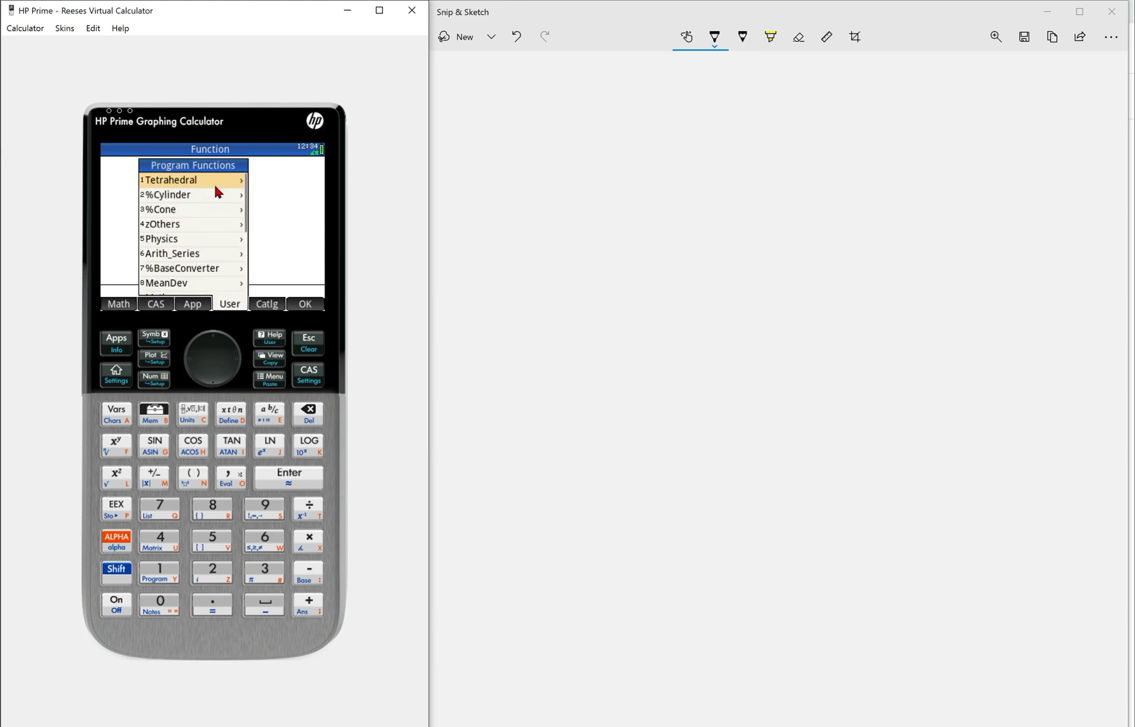
# Step: In the catalog, type CONV to reach CONVERT and paste CONVERT() into the entry line
pyautogui.click(276, 312)
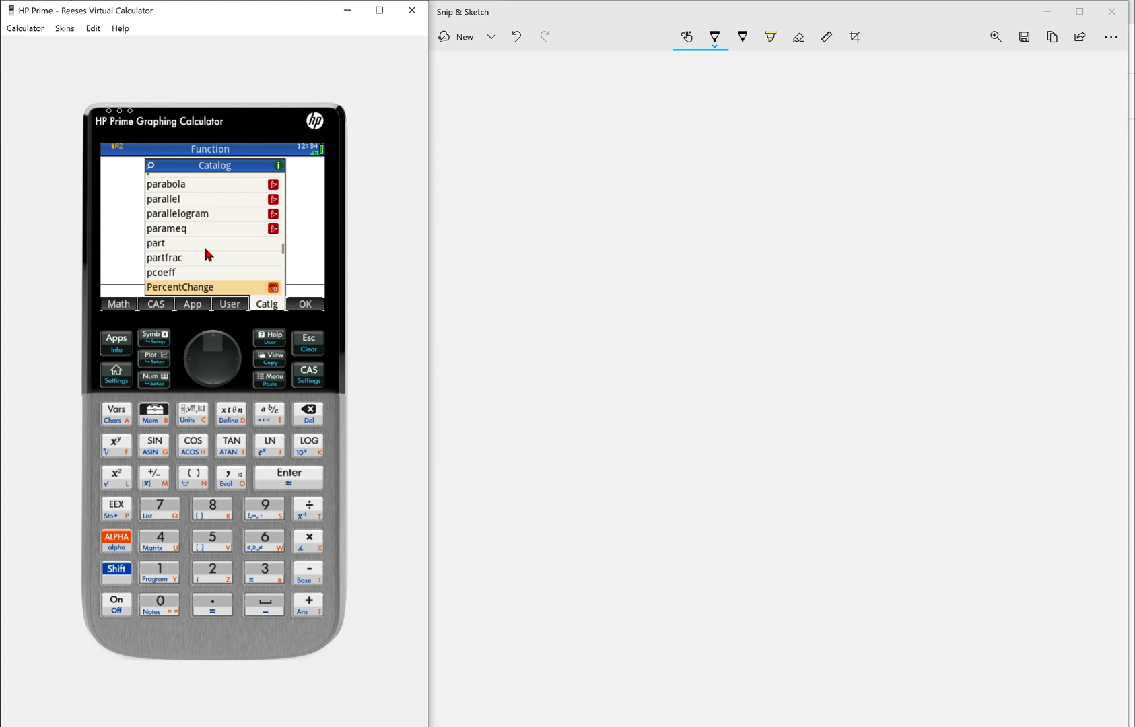
pyautogui.scroll(10, 208, 254)
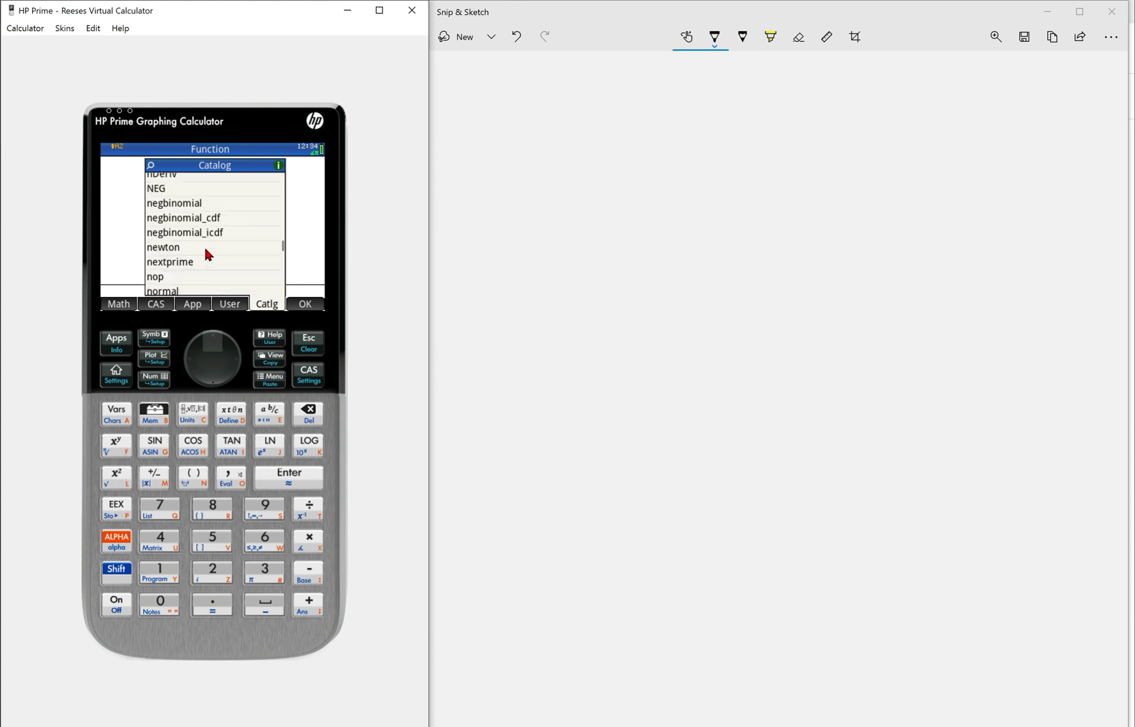
pyautogui.scroll(3, 207, 254)
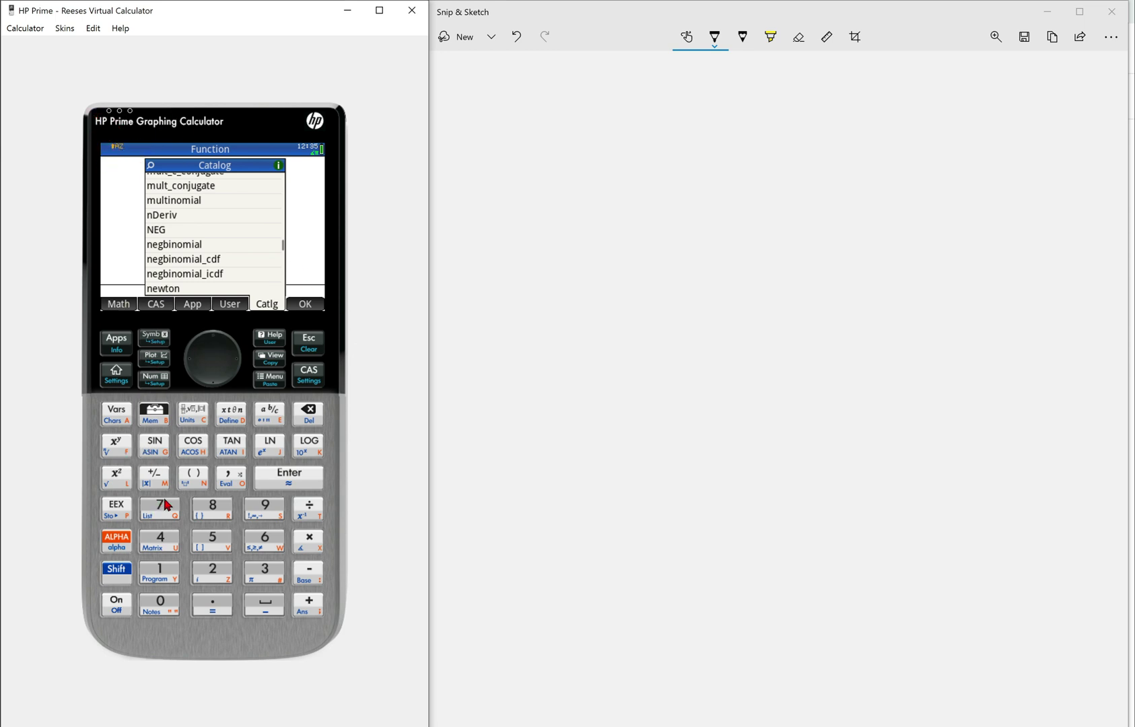
pyautogui.click(196, 418)
pyautogui.click(232, 480)
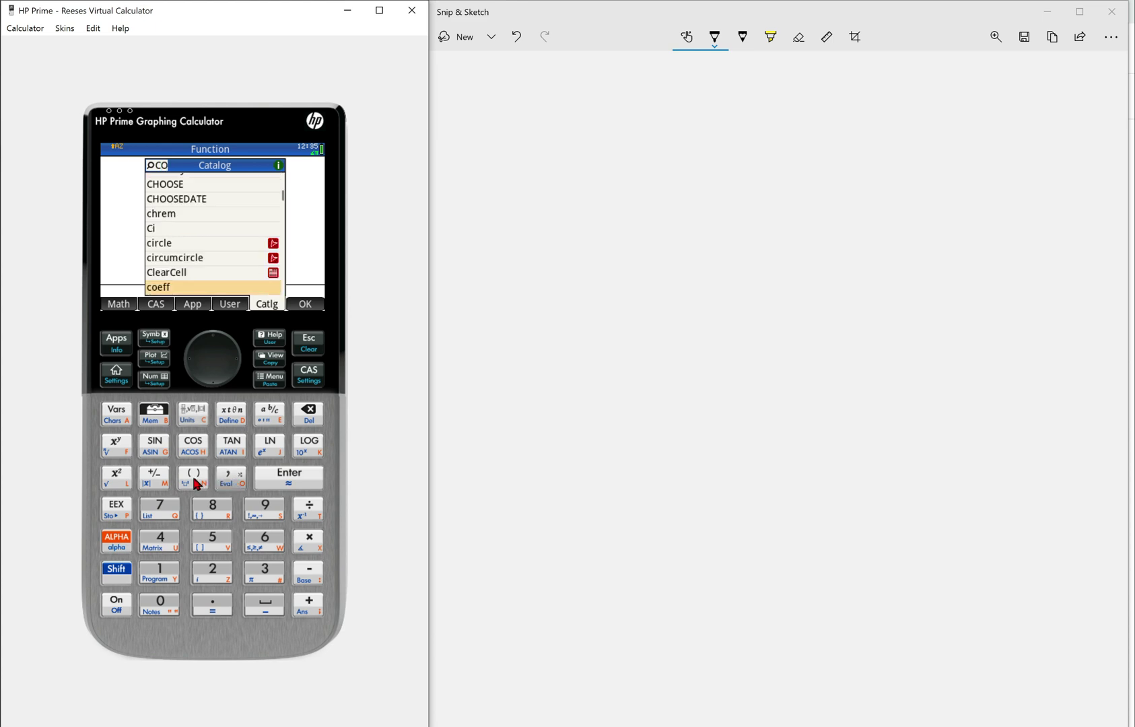
pyautogui.click(194, 478)
pyautogui.click(212, 542)
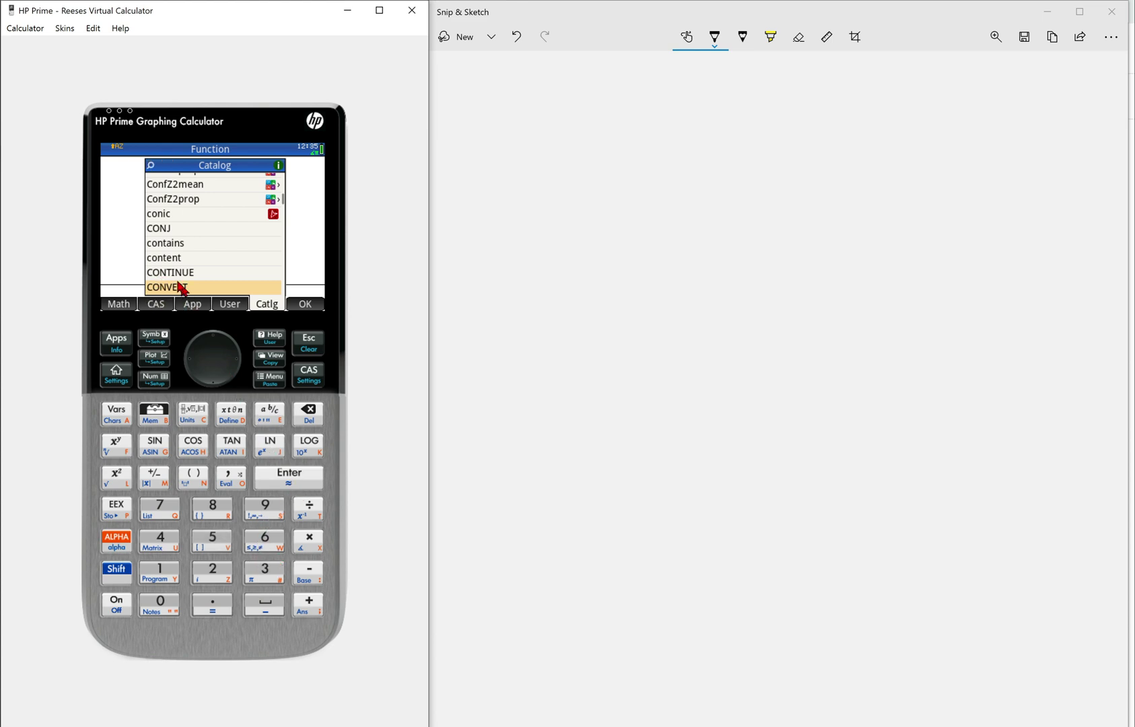
pyautogui.click(307, 485)
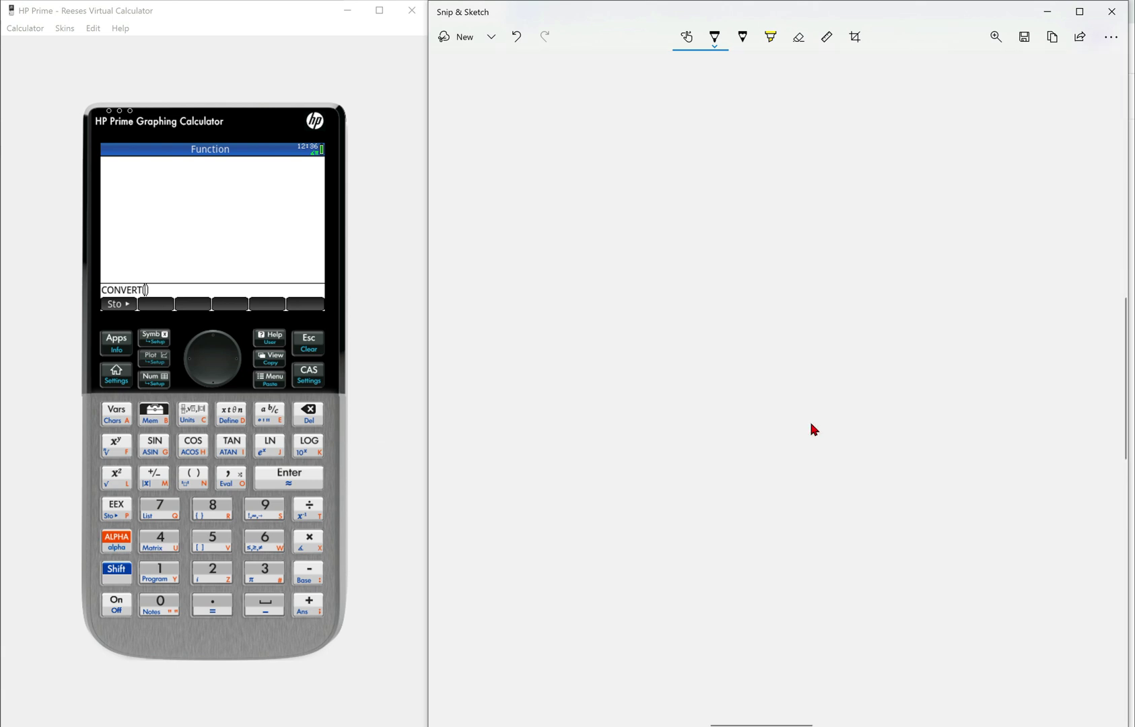
# Step: Handwrite '15 mi' on the canvas with 'cm' written beneath it
pyautogui.click(612, 319)
pyautogui.moveTo(628, 229); pyautogui.dragTo(645, 309)
pyautogui.moveTo(681, 220); pyautogui.dragTo(684, 313)
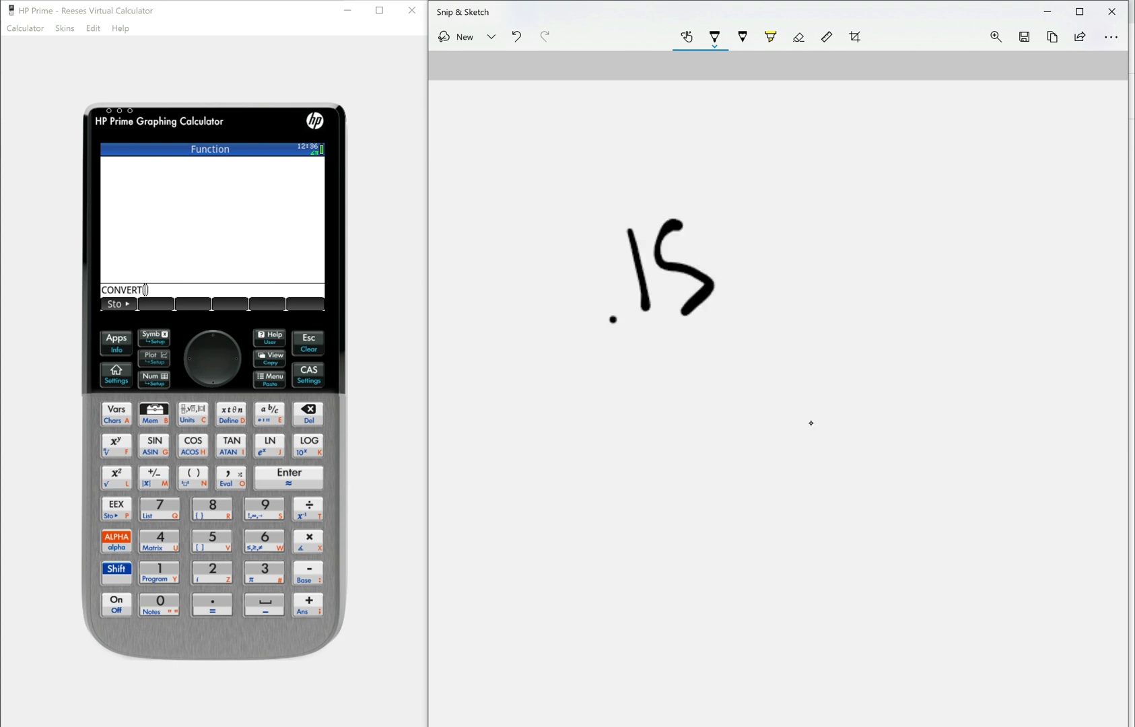
pyautogui.moveTo(765, 266)
pyautogui.mouseDown()
pyautogui.moveTo(838, 257)
pyautogui.moveTo(852, 277)
pyautogui.mouseUp()
pyautogui.moveTo(875, 217); pyautogui.dragTo(885, 239)
pyautogui.click(879, 178)
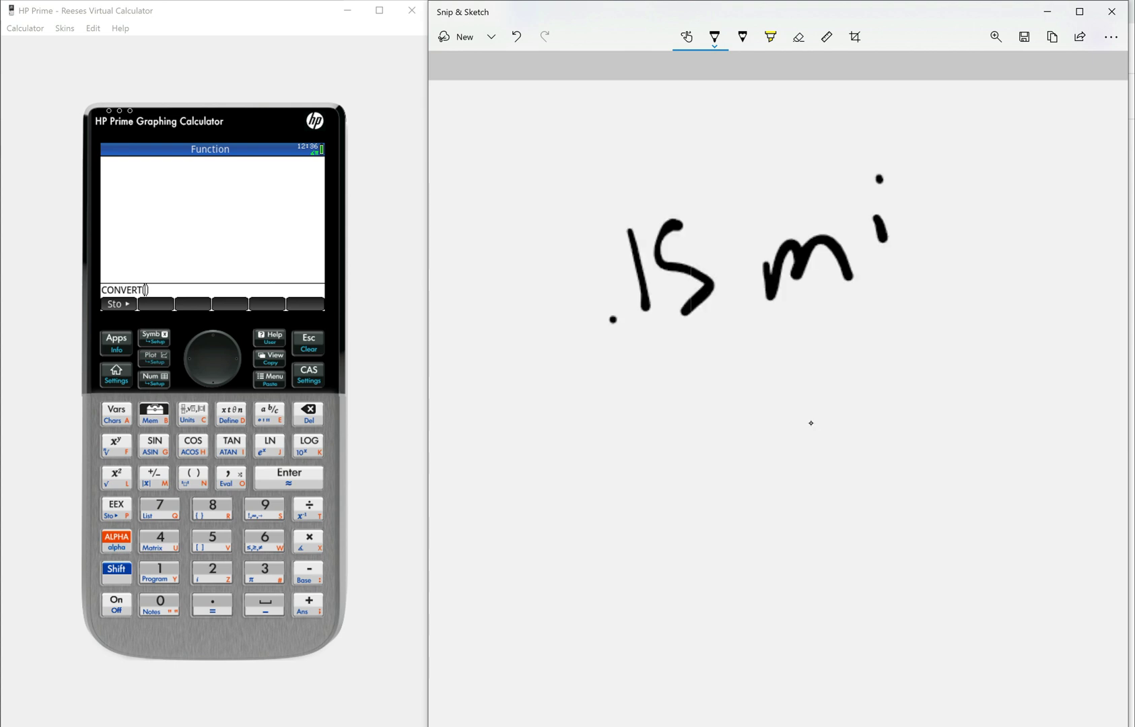
pyautogui.moveTo(677, 397); pyautogui.dragTo(684, 441)
pyautogui.moveTo(709, 427)
pyautogui.mouseDown()
pyautogui.moveTo(738, 401)
pyautogui.moveTo(784, 408)
pyautogui.mouseUp()
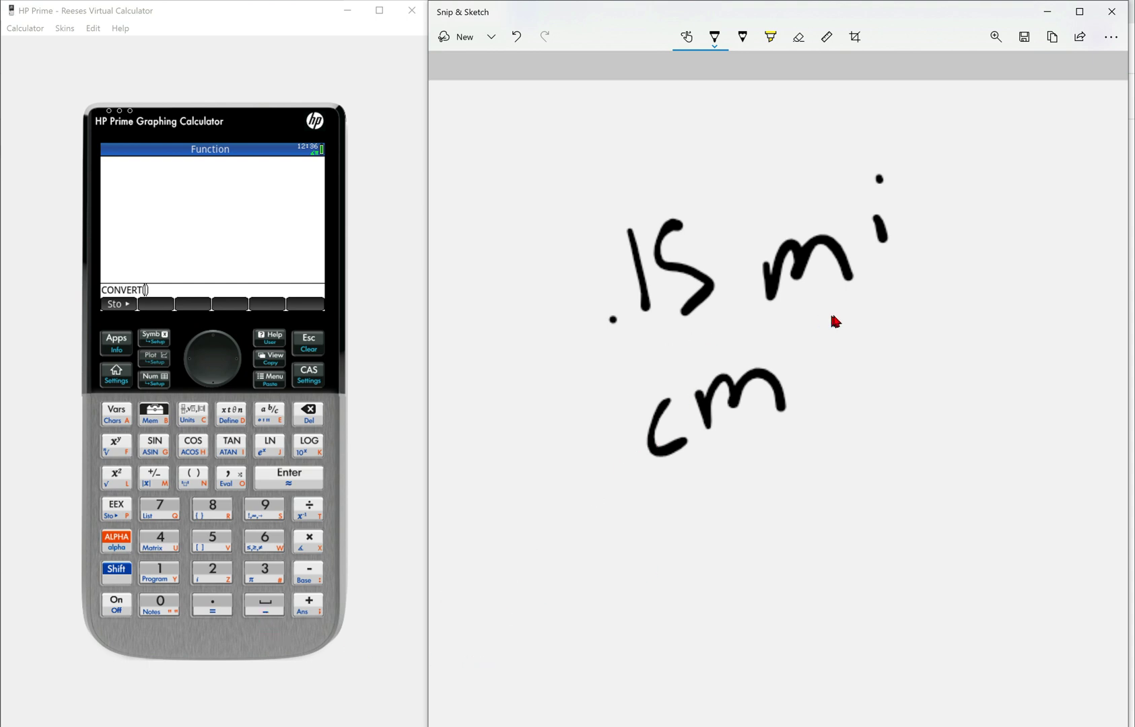
# Step: Enter 15 and attach the US mile unit (miUS) from the Length units
pyautogui.click(160, 573)
pyautogui.click(212, 538)
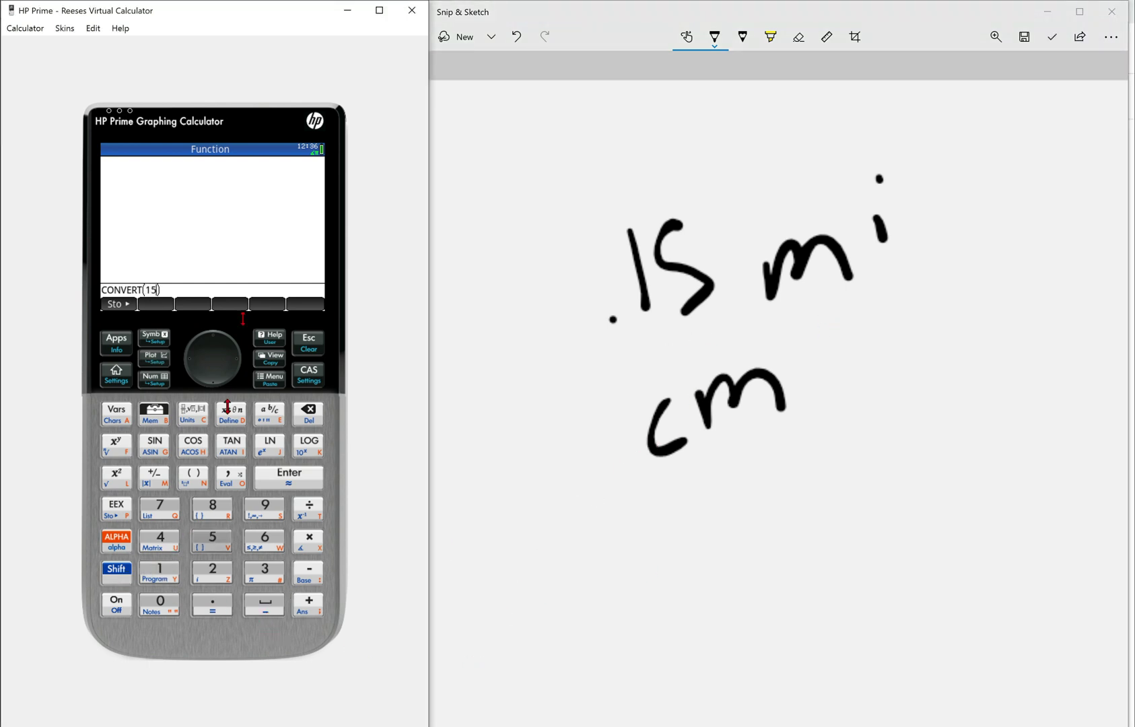
pyautogui.click(120, 571)
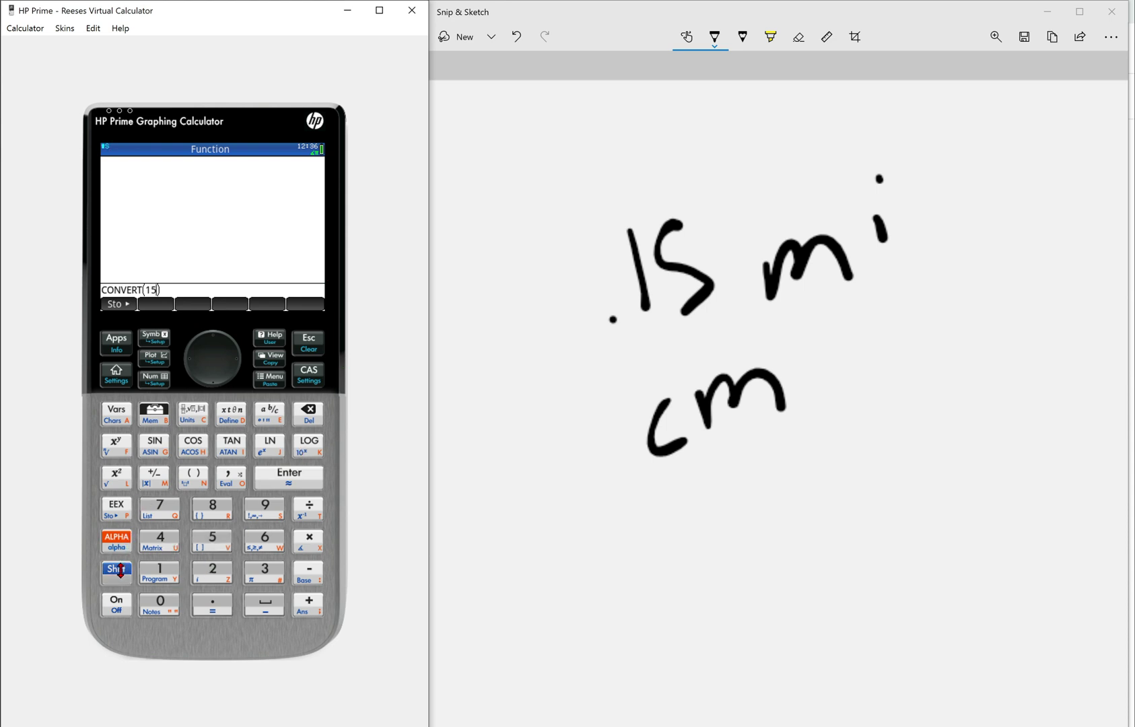
pyautogui.click(195, 418)
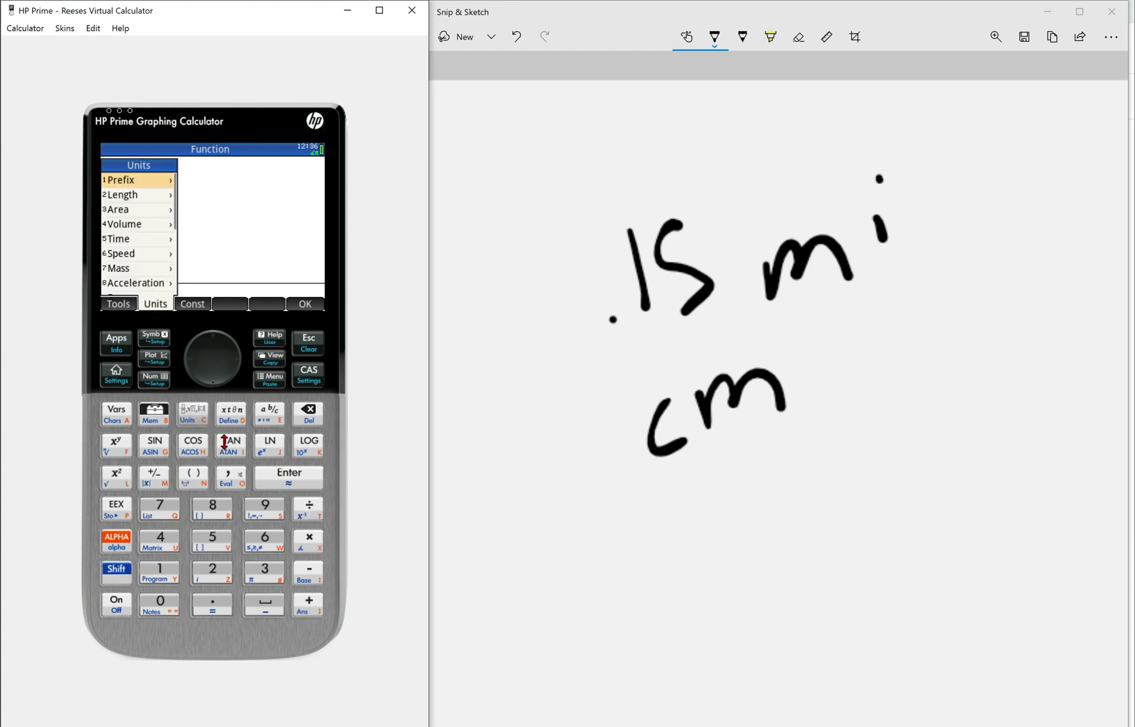
pyautogui.click(137, 199)
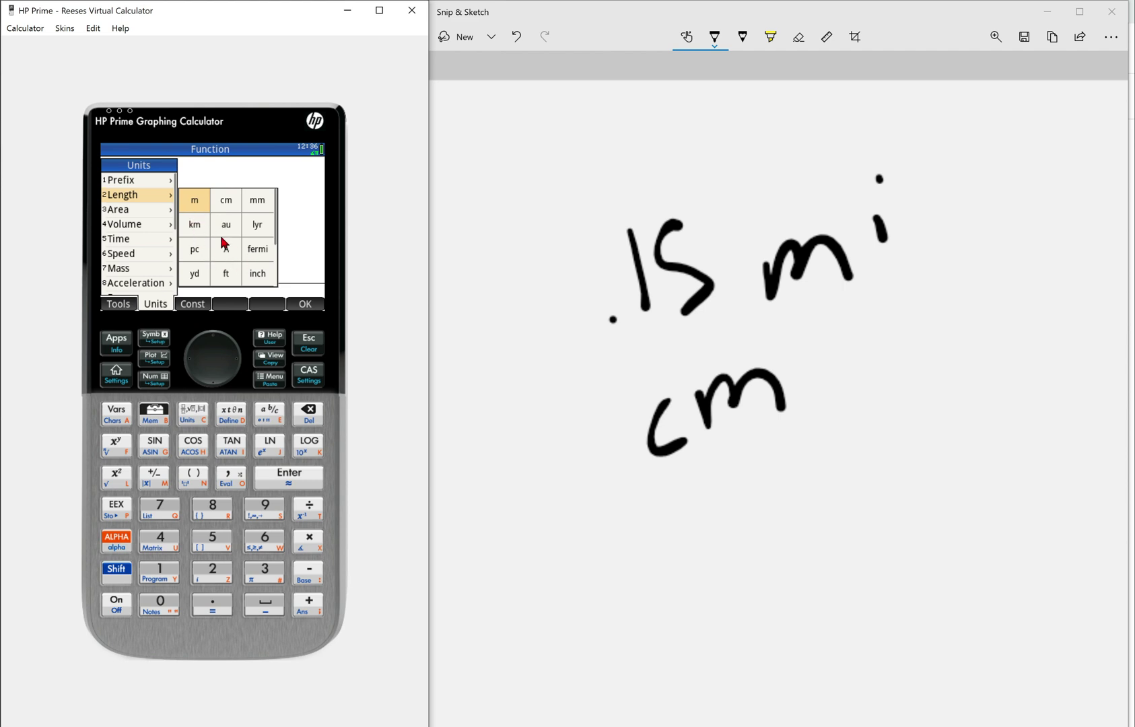
pyautogui.press('Down')
pyautogui.press('Down')
pyautogui.press('Down')
pyautogui.press('Down')
pyautogui.press('Down')
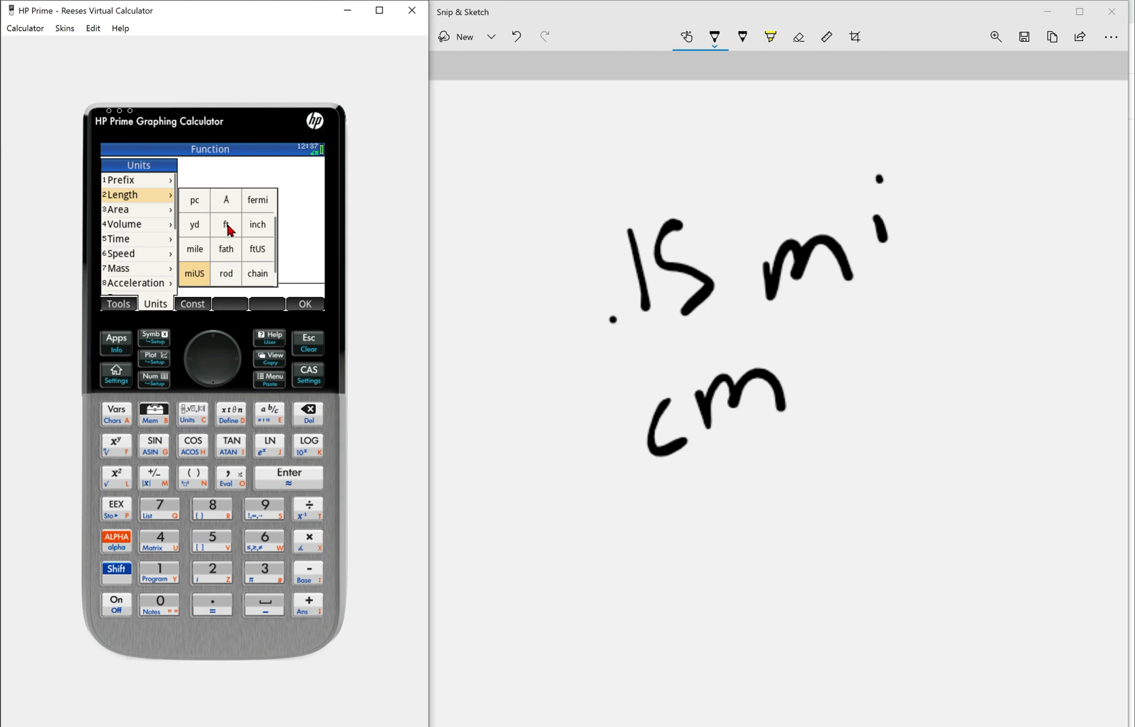
pyautogui.press('Return')
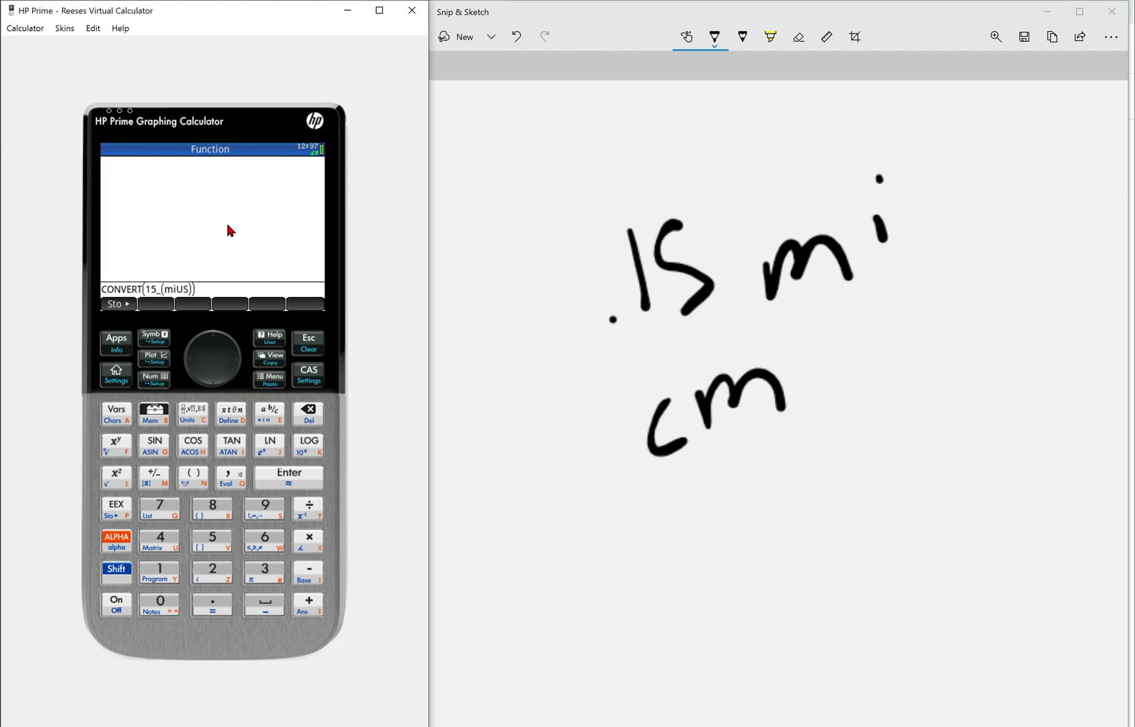
# Step: Add the target 1_cm and evaluate, giving 2'414'020.82804_cm
pyautogui.click(233, 482)
pyautogui.click(146, 580)
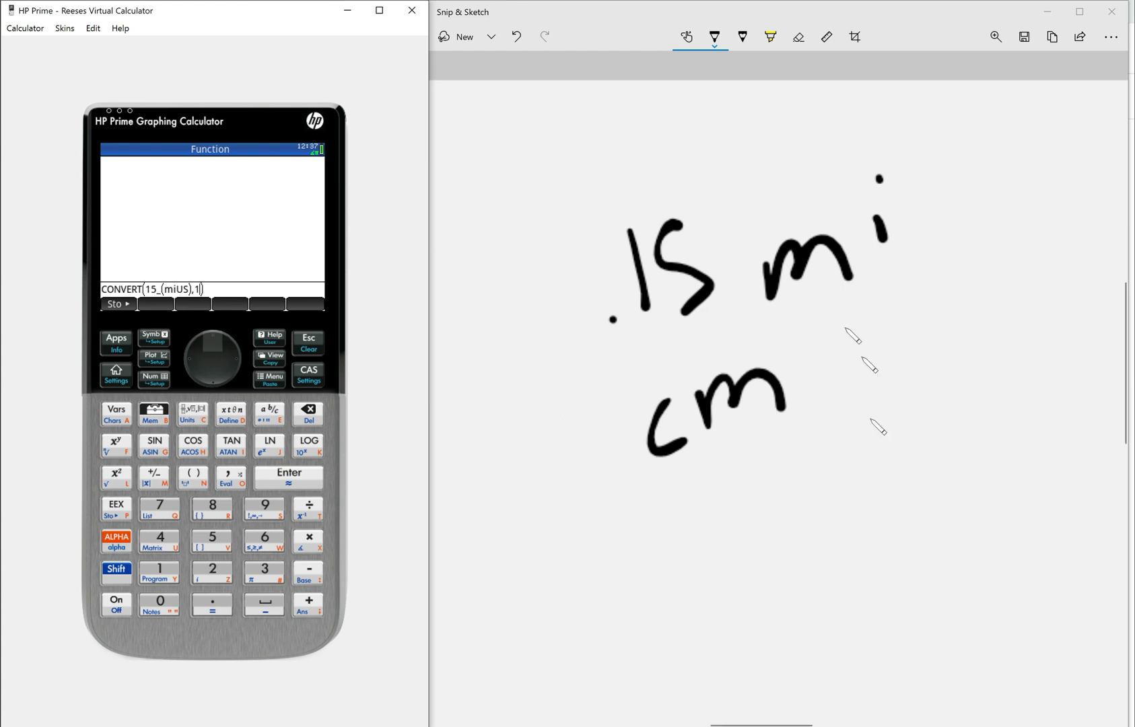
pyautogui.moveTo(673, 472)
pyautogui.mouseDown()
pyautogui.moveTo(818, 410)
pyautogui.moveTo(748, 333)
pyautogui.moveTo(576, 399)
pyautogui.moveTo(647, 467)
pyautogui.moveTo(681, 479)
pyautogui.mouseUp()
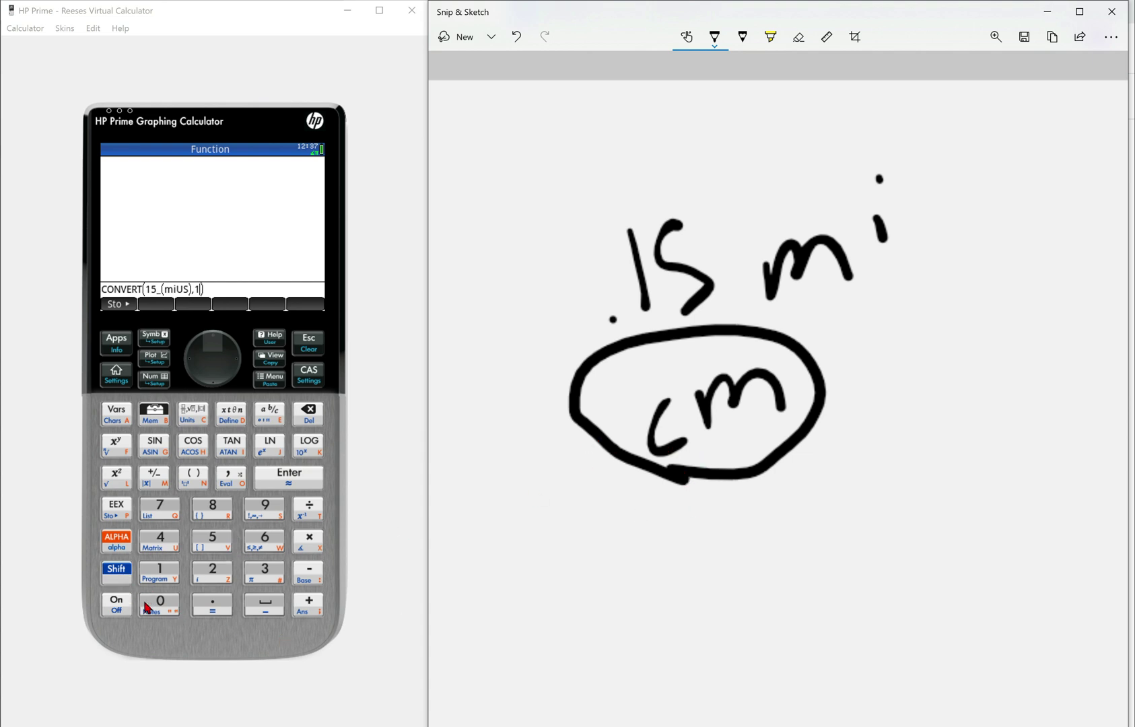
pyautogui.click(119, 572)
pyautogui.click(194, 418)
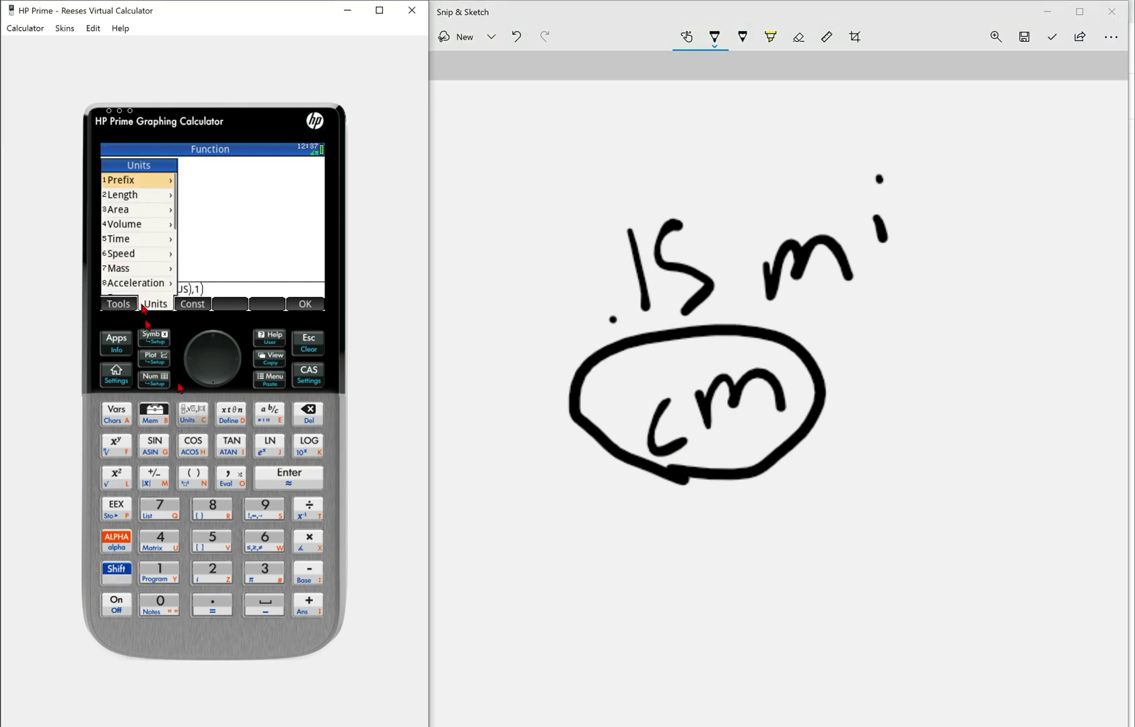
pyautogui.scroll(-2, 125, 260)
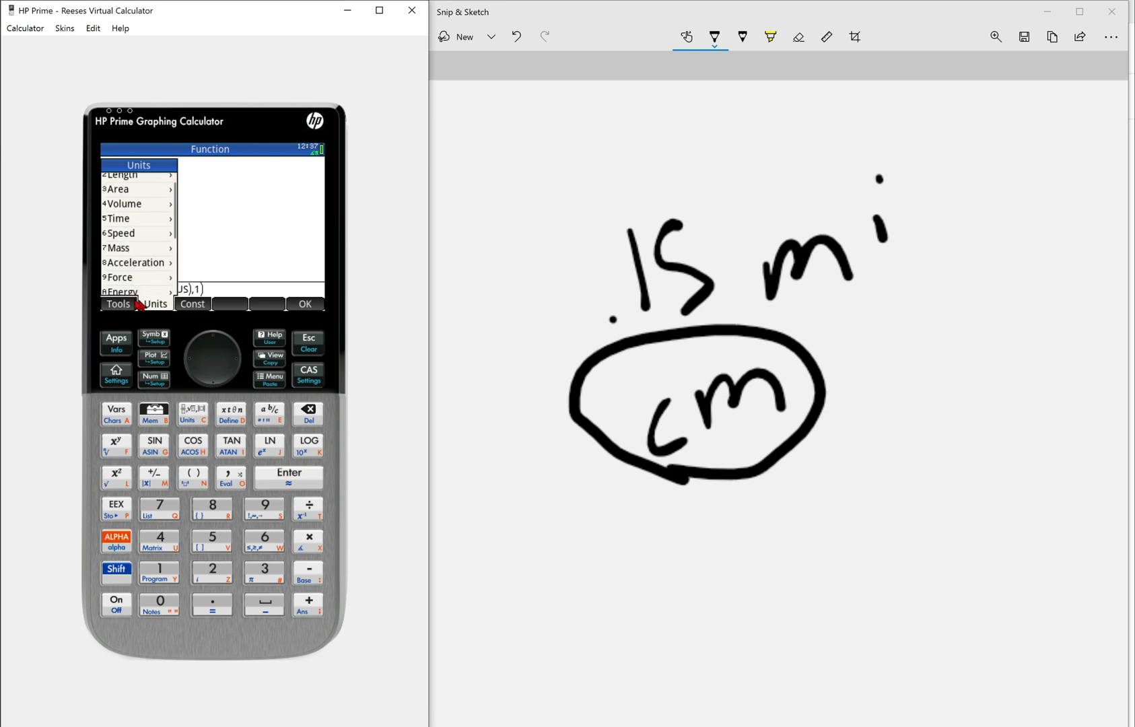
pyautogui.scroll(2, 133, 213)
pyautogui.click(119, 196)
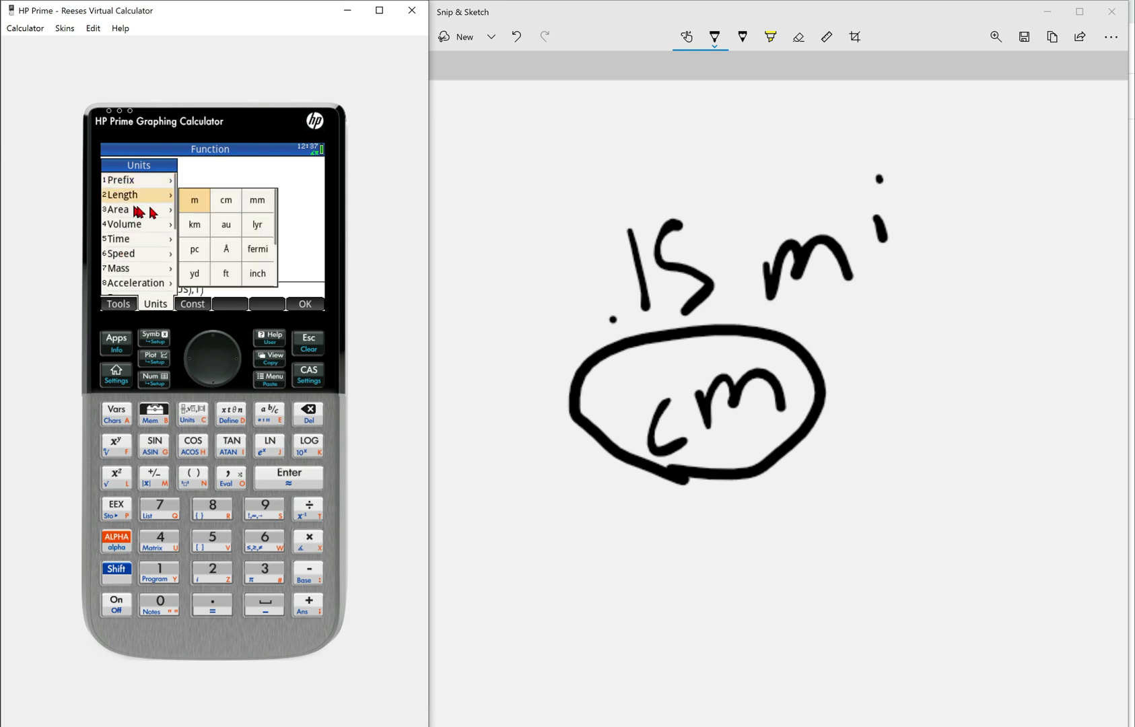
pyautogui.click(226, 202)
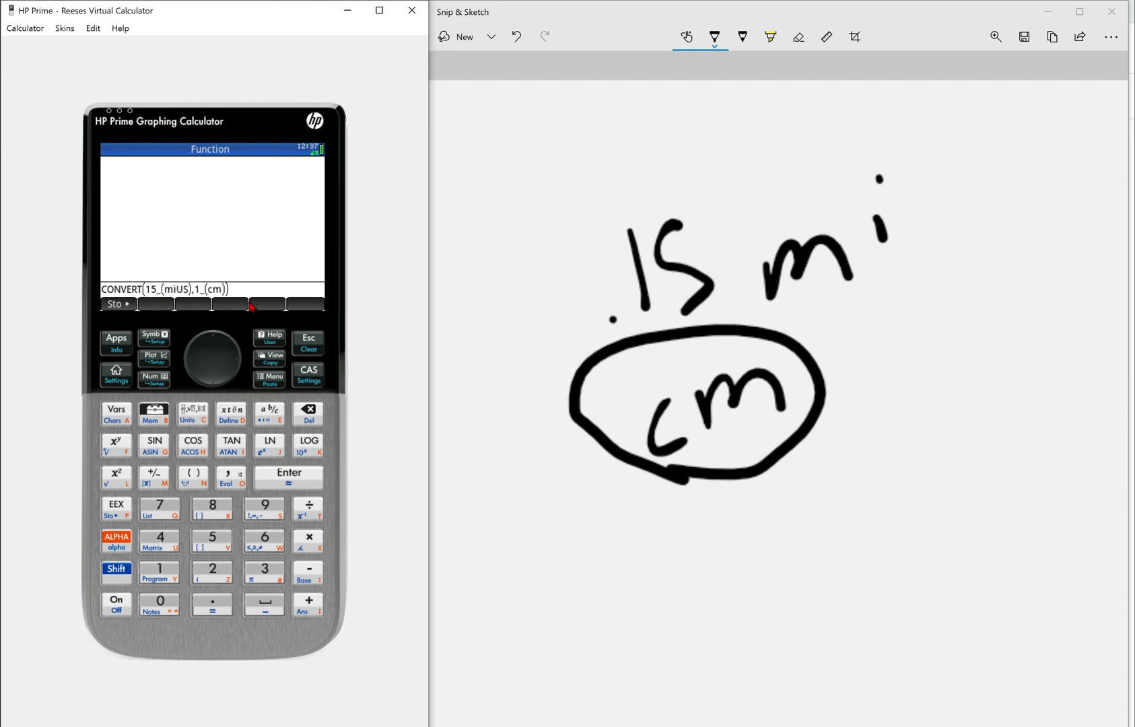
pyautogui.click(283, 475)
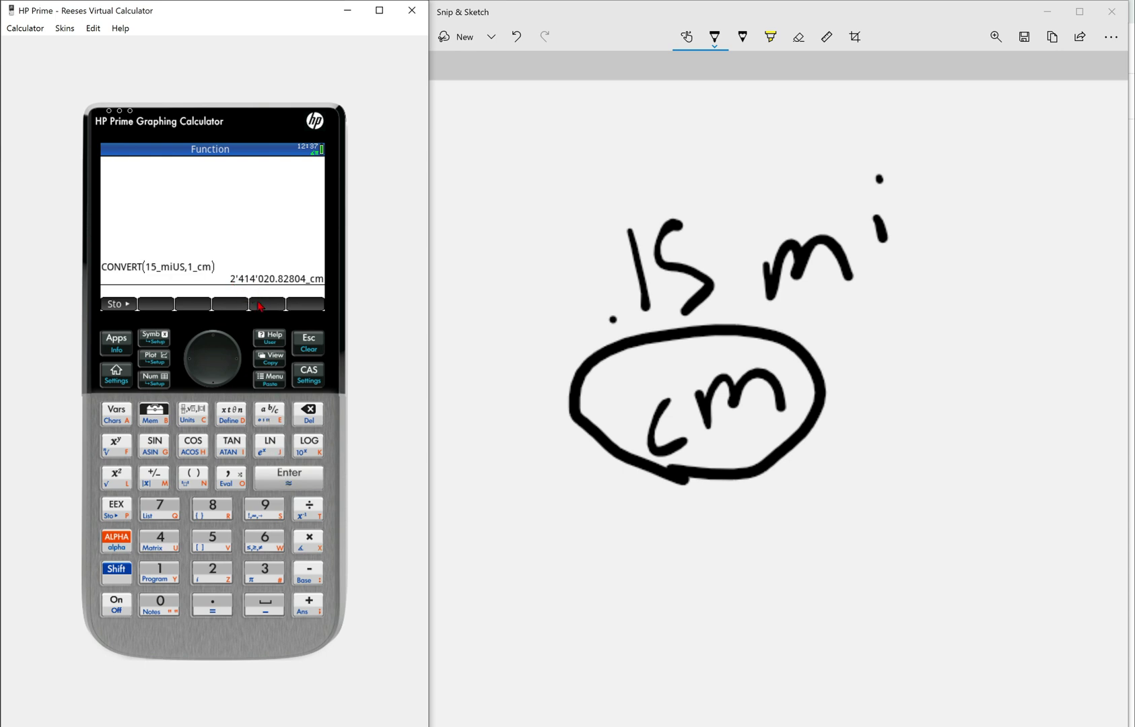
# Step: Handwrite the result 2.41×10⁶ below cm in the notes
pyautogui.hotkey('alt', 'Tab')
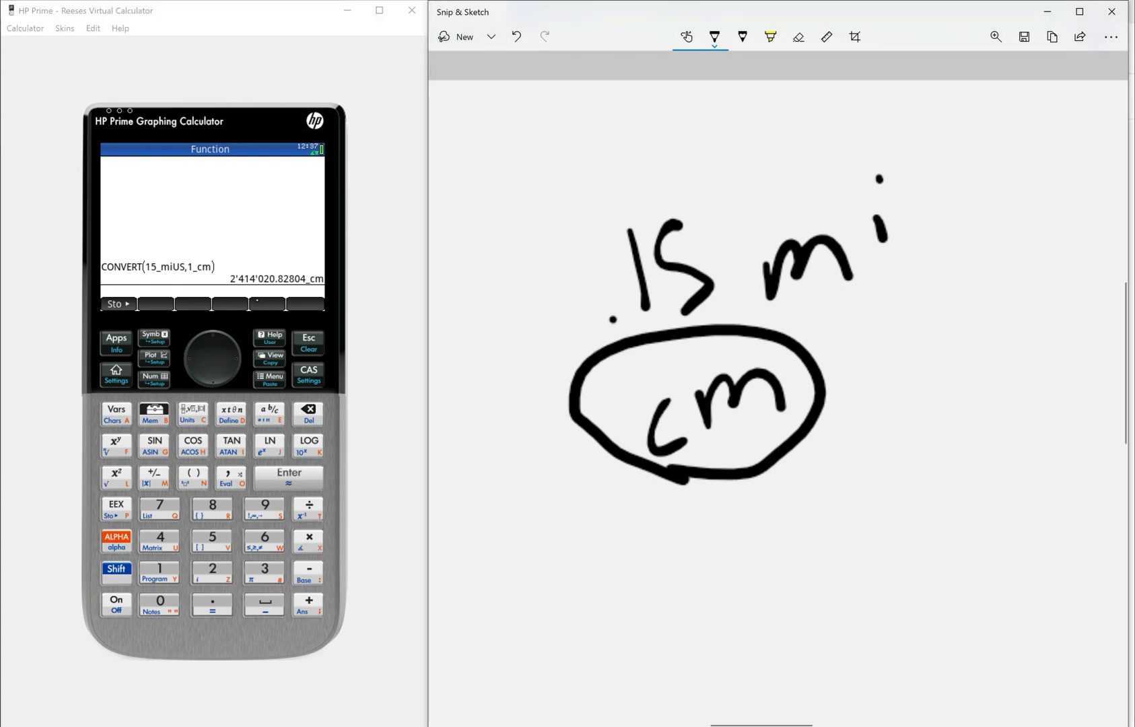
pyautogui.moveTo(522, 553)
pyautogui.mouseDown()
pyautogui.moveTo(547, 552)
pyautogui.moveTo(591, 611)
pyautogui.mouseUp()
pyautogui.click(615, 604)
pyautogui.moveTo(625, 517)
pyautogui.mouseDown()
pyautogui.moveTo(645, 566)
pyautogui.moveTo(667, 566)
pyautogui.mouseUp()
pyautogui.moveTo(670, 532); pyautogui.dragTo(688, 605)
pyautogui.moveTo(704, 512); pyautogui.dragTo(727, 594)
pyautogui.moveTo(758, 530); pyautogui.dragTo(818, 595)
pyautogui.moveTo(805, 527); pyautogui.dragTo(778, 581)
pyautogui.moveTo(835, 504); pyautogui.dragTo(845, 573)
pyautogui.moveTo(896, 494)
pyautogui.mouseDown()
pyautogui.moveTo(902, 539)
pyautogui.moveTo(899, 495)
pyautogui.mouseUp()
pyautogui.click(916, 429)
pyautogui.moveTo(920, 425); pyautogui.dragTo(929, 477)
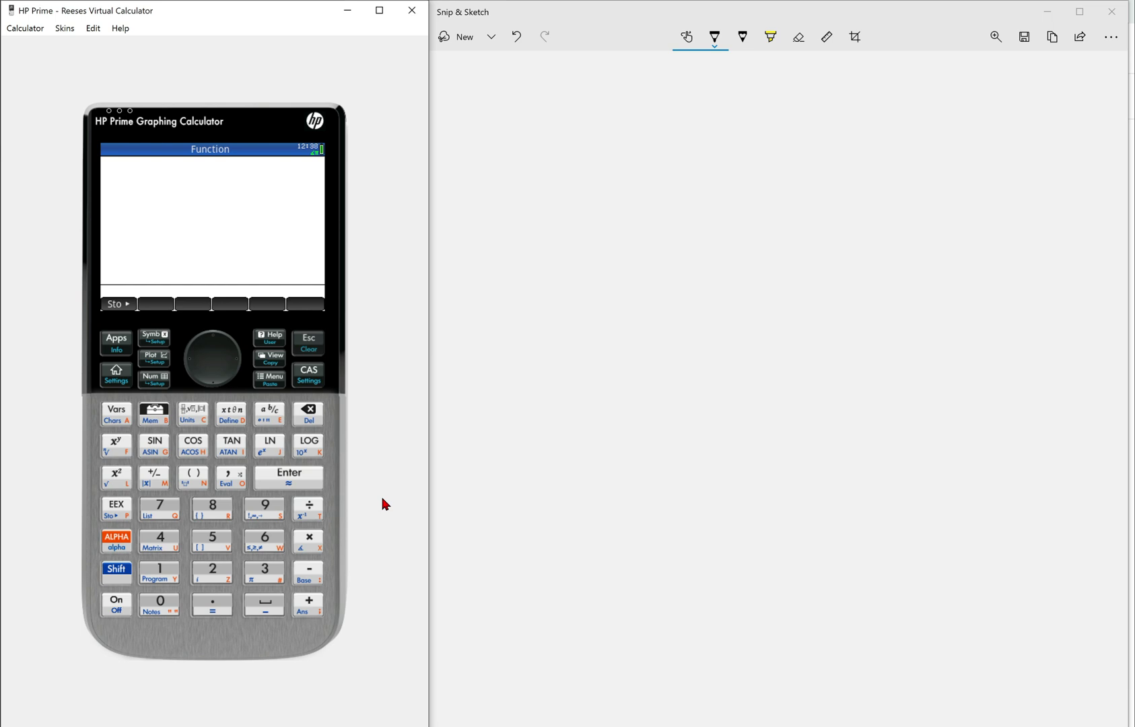
# Step: Handwrite 95 in on the clean canvas, then undo the 'in'
pyautogui.hotkey('alt', 'Tab')
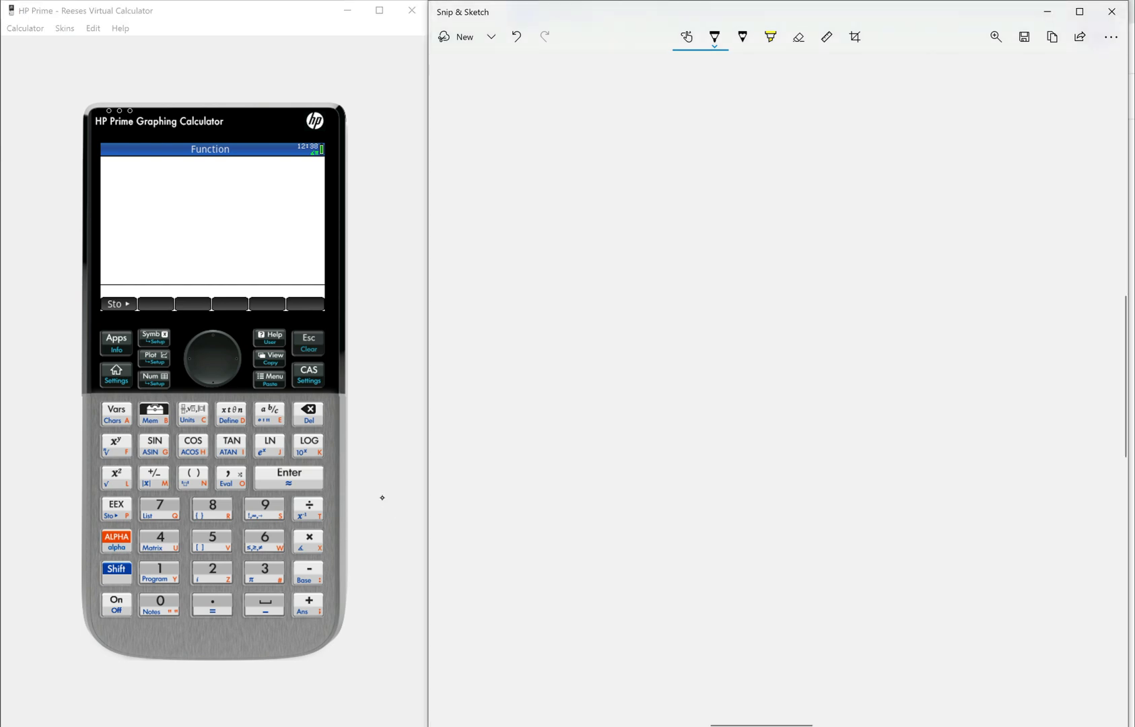
pyautogui.moveTo(633, 194); pyautogui.dragTo(650, 307)
pyautogui.moveTo(618, 206); pyautogui.dragTo(634, 239)
pyautogui.moveTo(698, 183)
pyautogui.mouseDown()
pyautogui.moveTo(708, 229)
pyautogui.moveTo(699, 272)
pyautogui.mouseUp()
pyautogui.moveTo(774, 203)
pyautogui.mouseDown()
pyautogui.moveTo(791, 258)
pyautogui.moveTo(857, 237)
pyautogui.mouseUp()
pyautogui.click(773, 159)
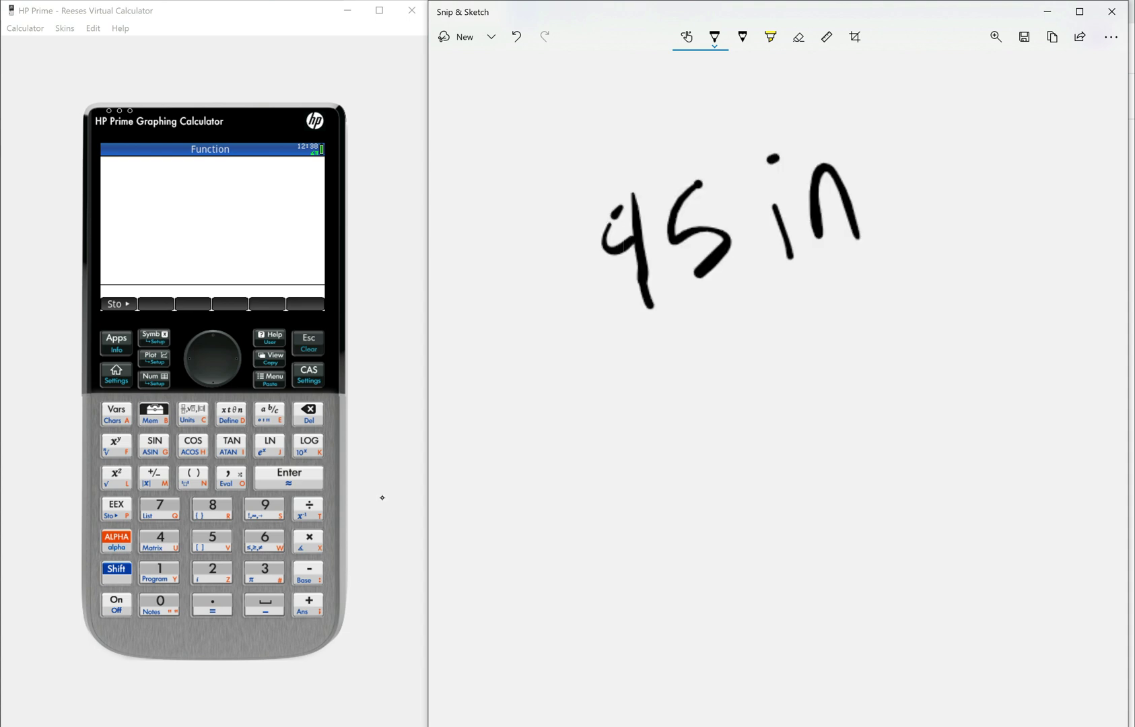
pyautogui.hotkey('ctrl', 'z')
pyautogui.hotkey('ctrl', 'z')
pyautogui.hotkey('ctrl', 'z')
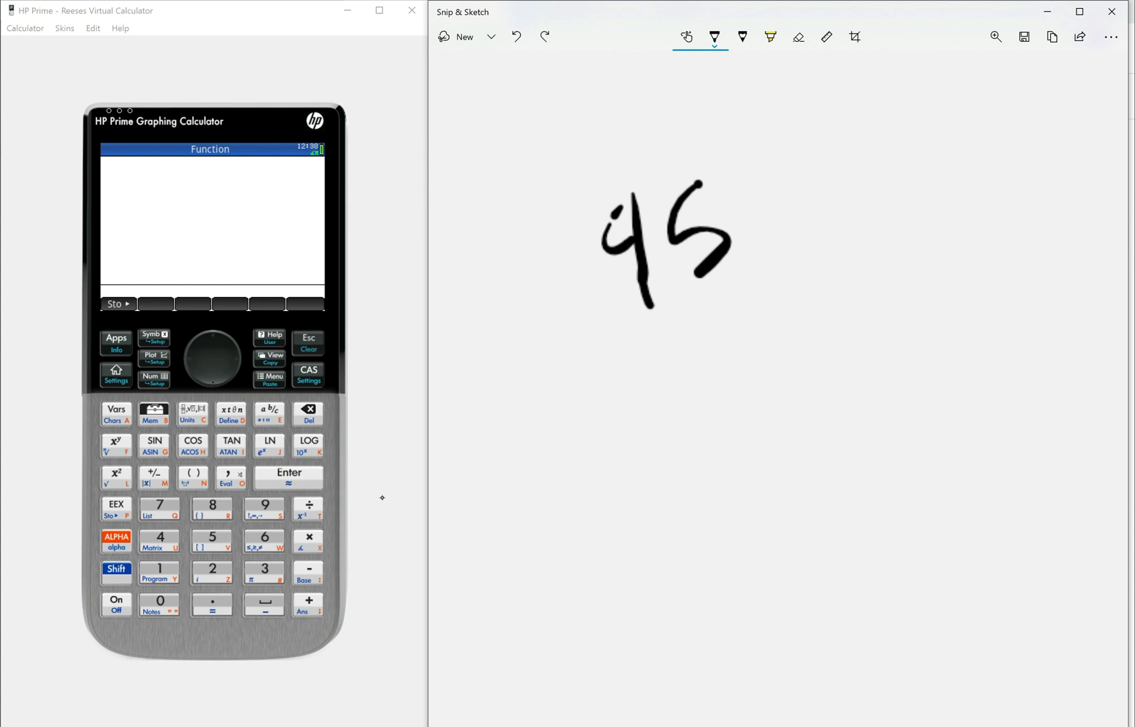
# Step: Draw °C after 95 and write °F beneath it
pyautogui.moveTo(745, 145)
pyautogui.mouseDown()
pyautogui.moveTo(739, 158)
pyautogui.moveTo(757, 156)
pyautogui.moveTo(858, 235)
pyautogui.mouseUp()
pyautogui.click(813, 190)
pyautogui.moveTo(715, 419)
pyautogui.mouseDown()
pyautogui.moveTo(768, 485)
pyautogui.moveTo(785, 545)
pyautogui.mouseUp()
pyautogui.moveTo(757, 431); pyautogui.dragTo(799, 406)
pyautogui.moveTo(774, 464); pyautogui.dragTo(796, 457)
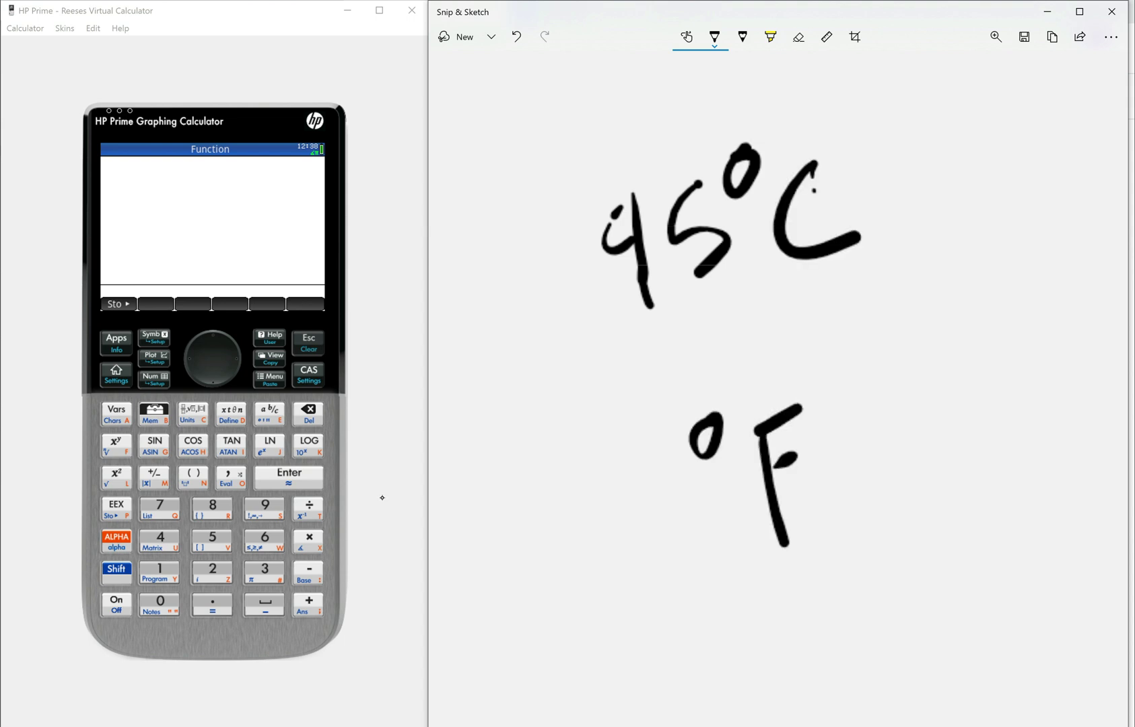
# Step: Insert CONVERT from the catalog and enter 95 with the °C temperature unit
pyautogui.click(154, 417)
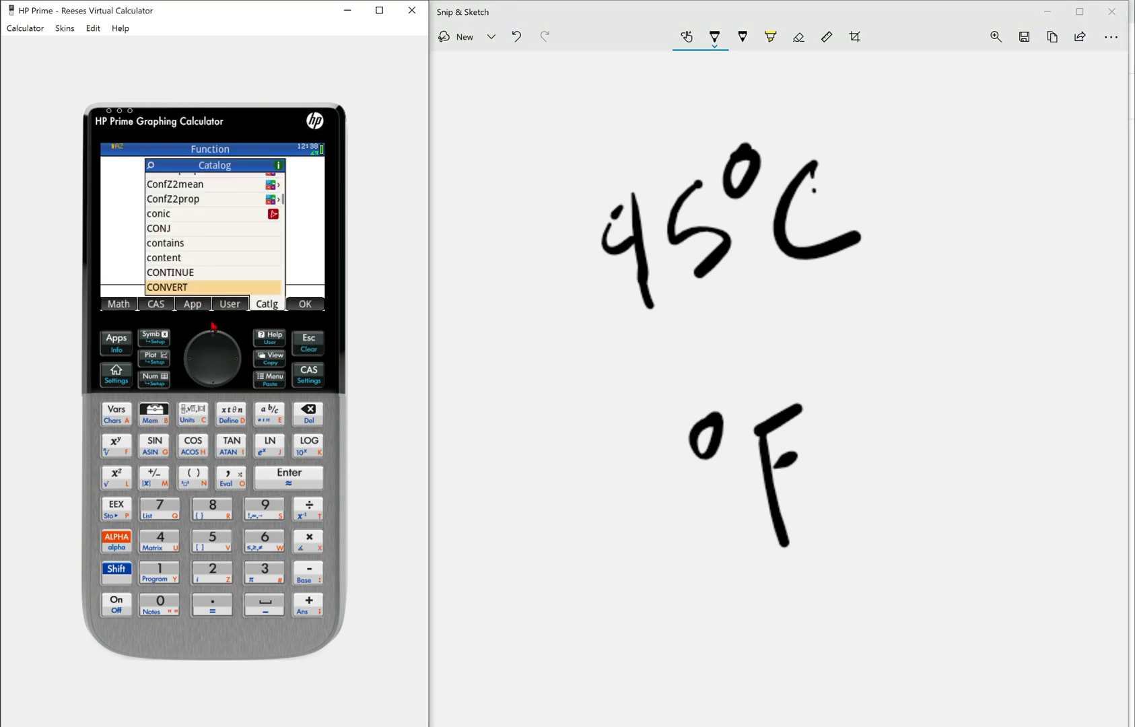
pyautogui.click(181, 287)
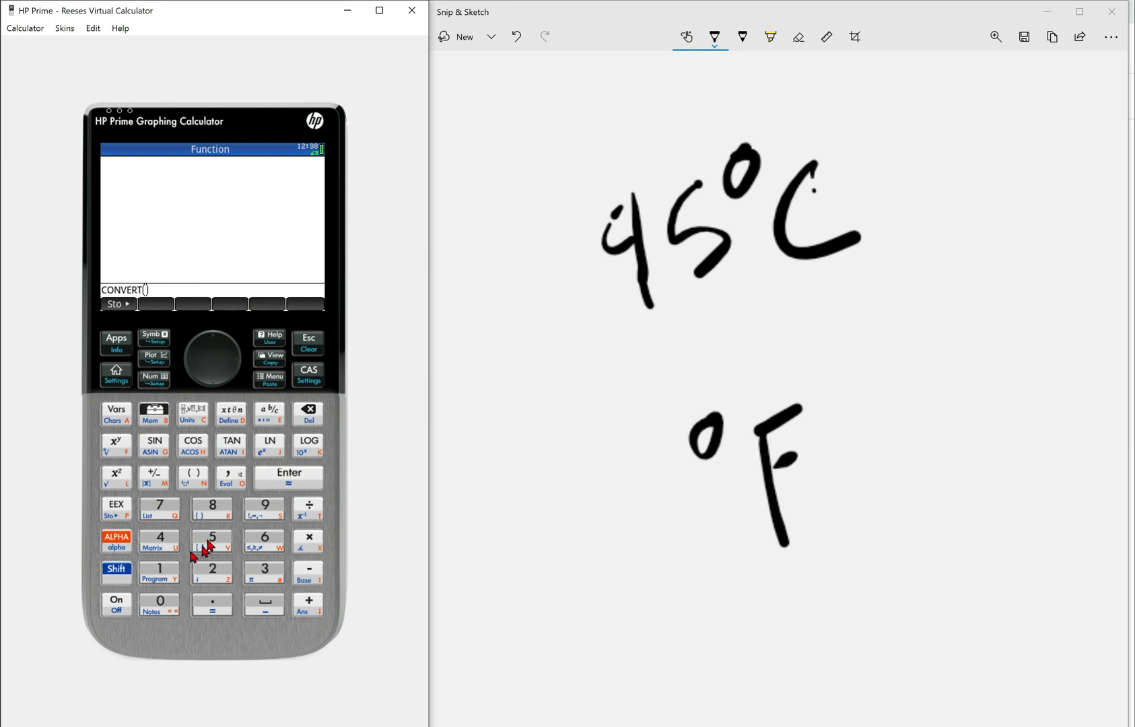
pyautogui.click(249, 509)
pyautogui.click(222, 532)
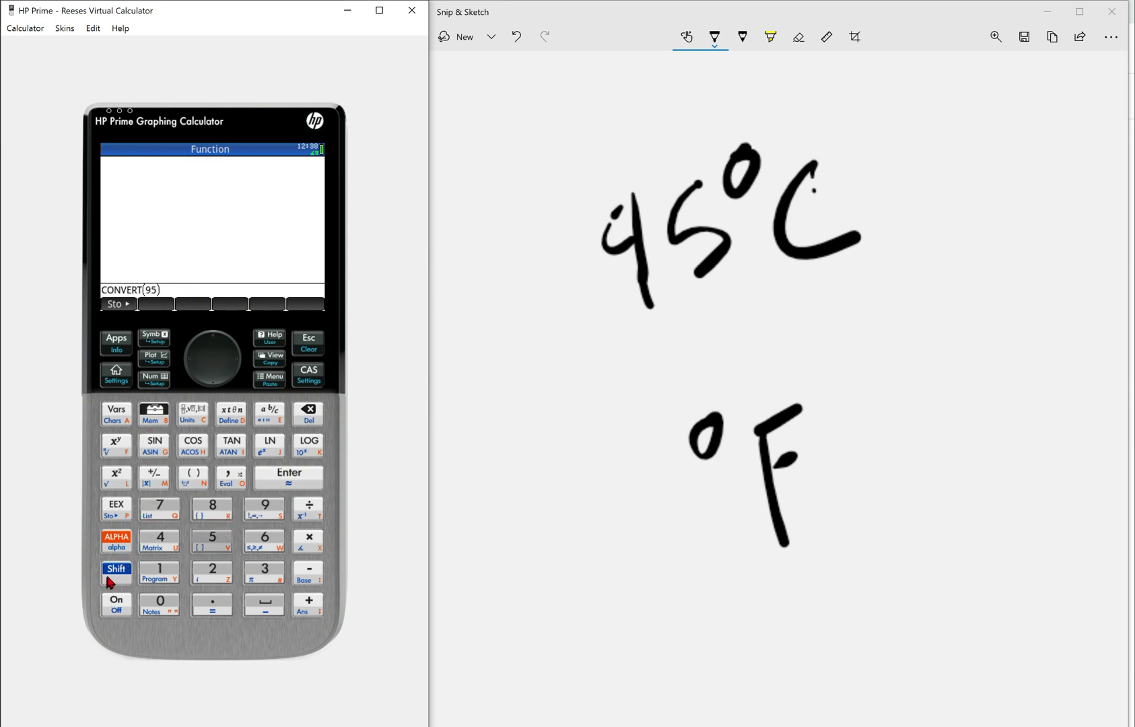
pyautogui.click(113, 577)
pyautogui.click(182, 420)
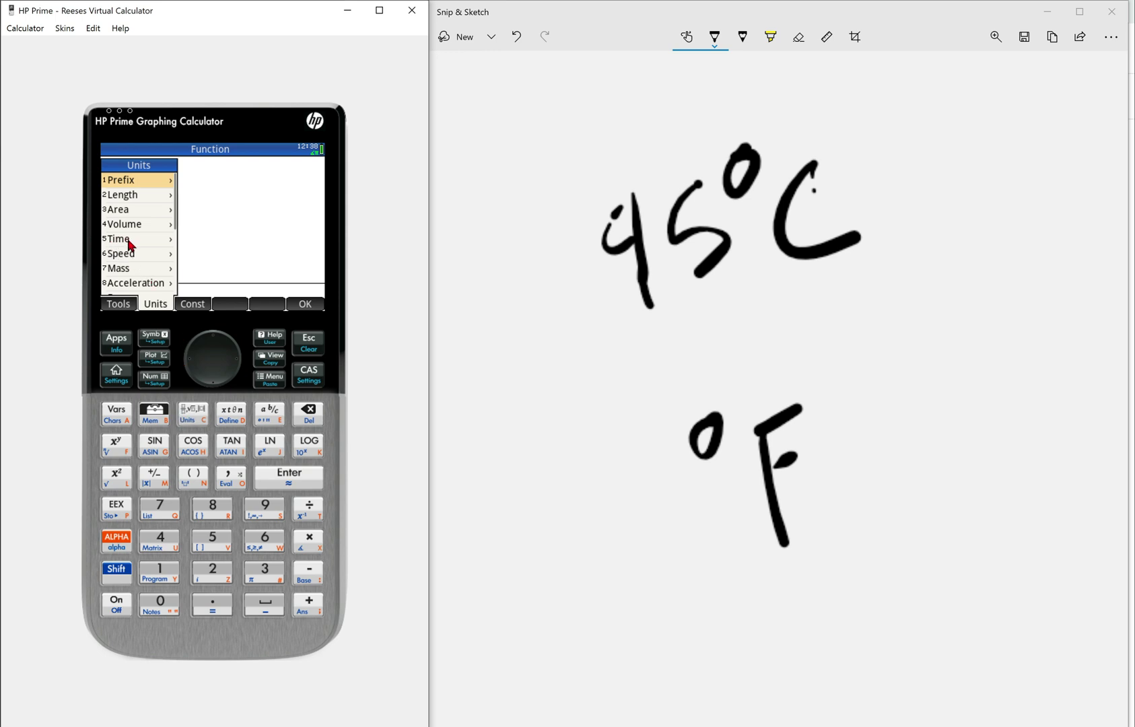
pyautogui.scroll(-1, 128, 246)
pyautogui.scroll(-4, 131, 245)
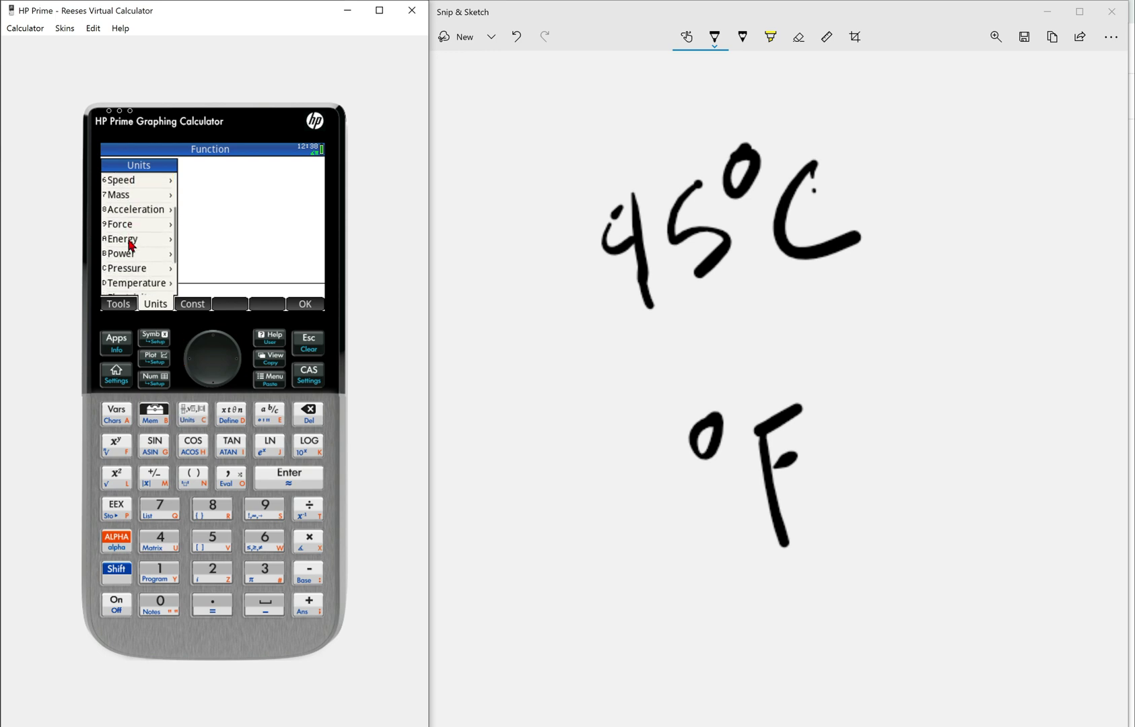
pyautogui.click(137, 281)
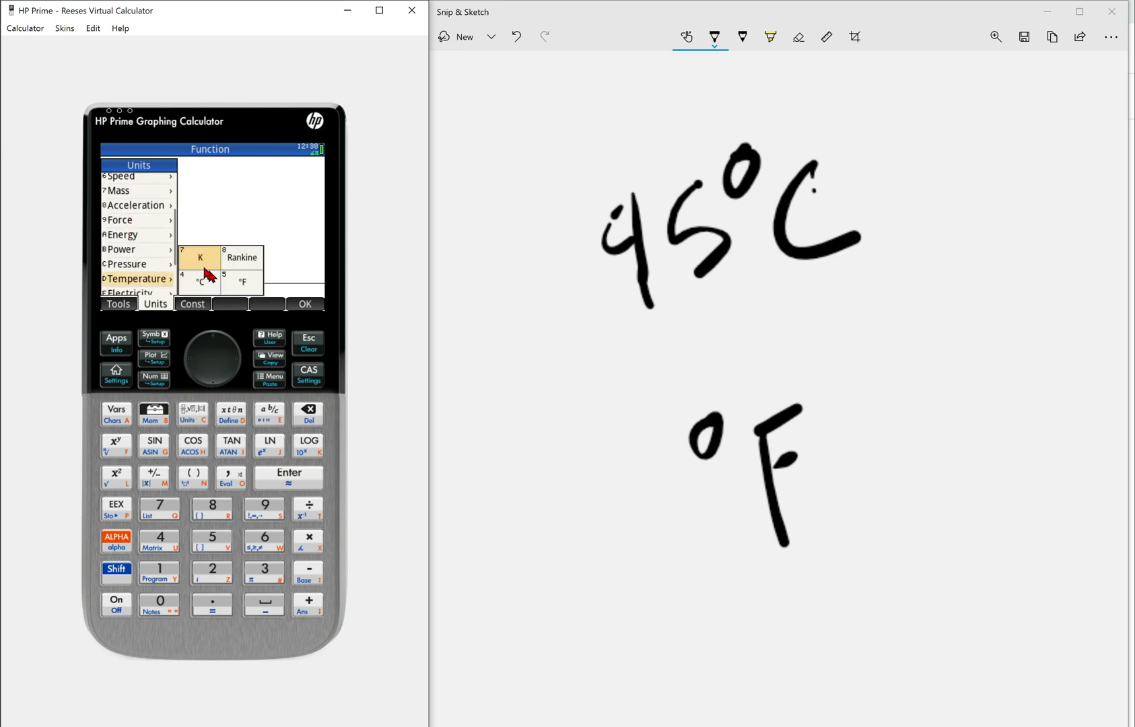
pyautogui.click(202, 285)
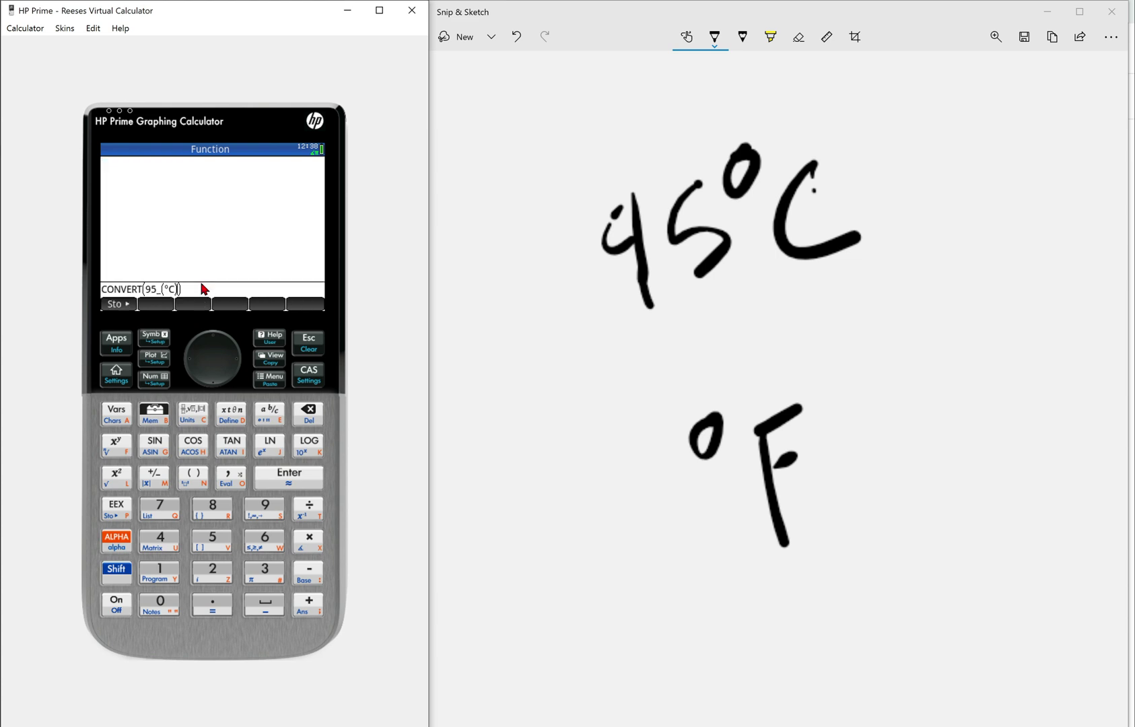
# Step: Add the 1_°F target, evaluate to 203 °F, and begin writing 203 in the notes
pyautogui.click(227, 476)
pyautogui.click(173, 572)
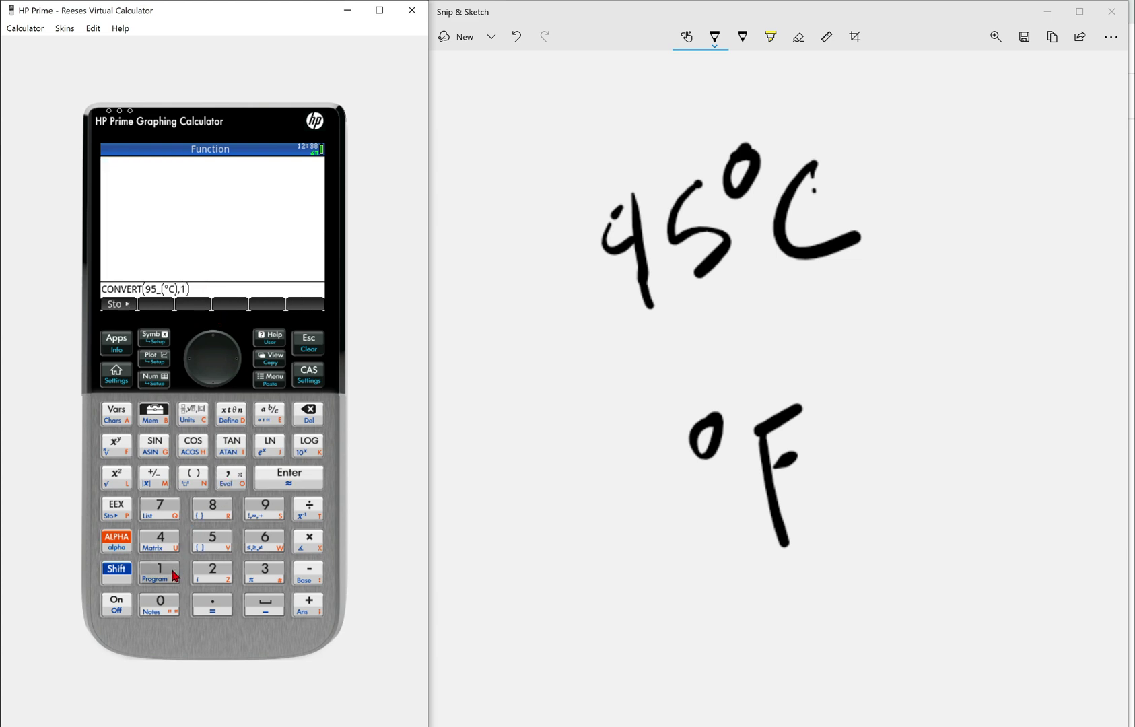
pyautogui.click(116, 571)
pyautogui.click(202, 419)
pyautogui.scroll(-6, 139, 241)
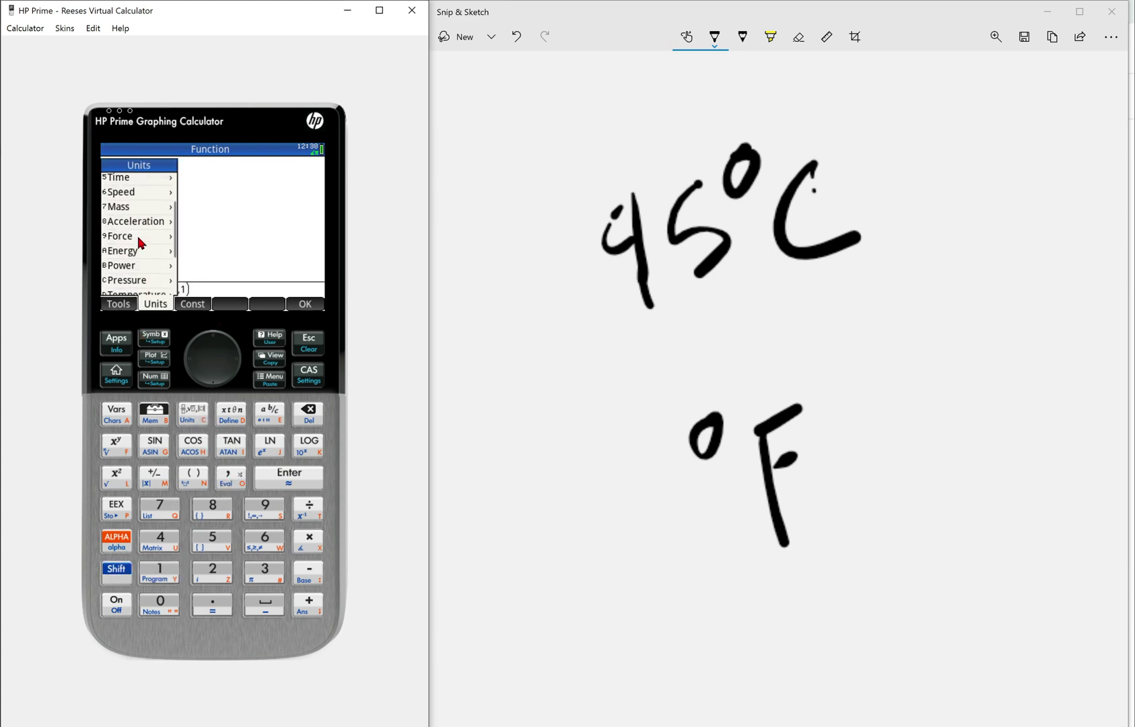
pyautogui.click(144, 264)
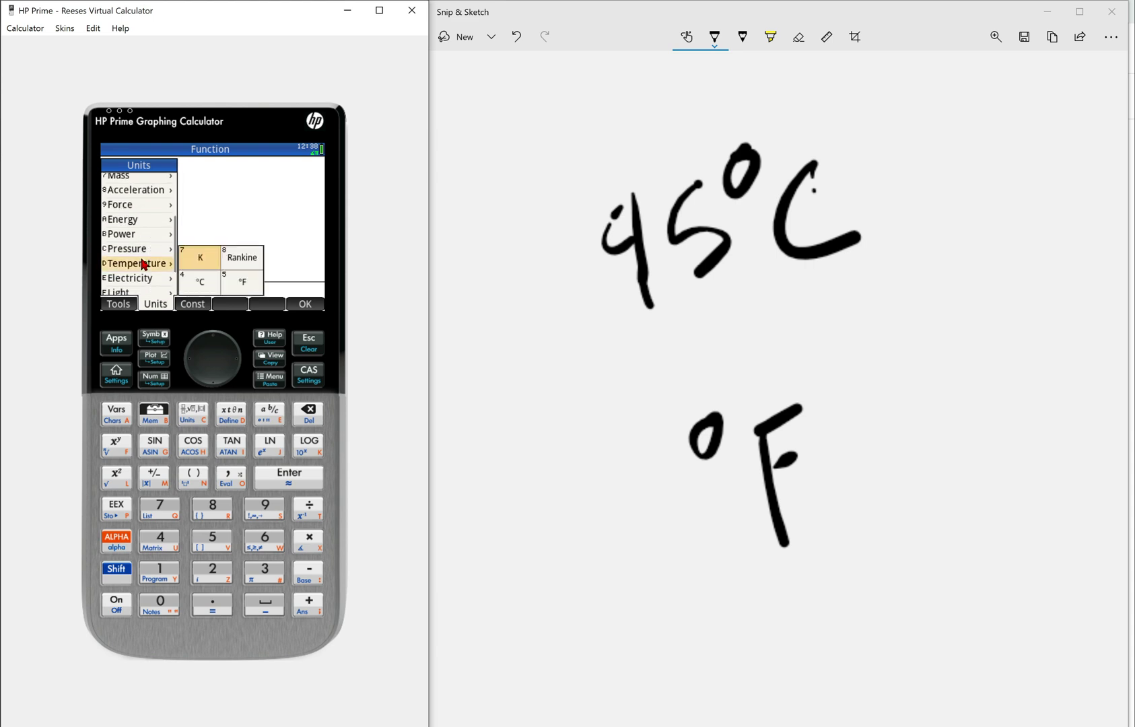
pyautogui.click(247, 276)
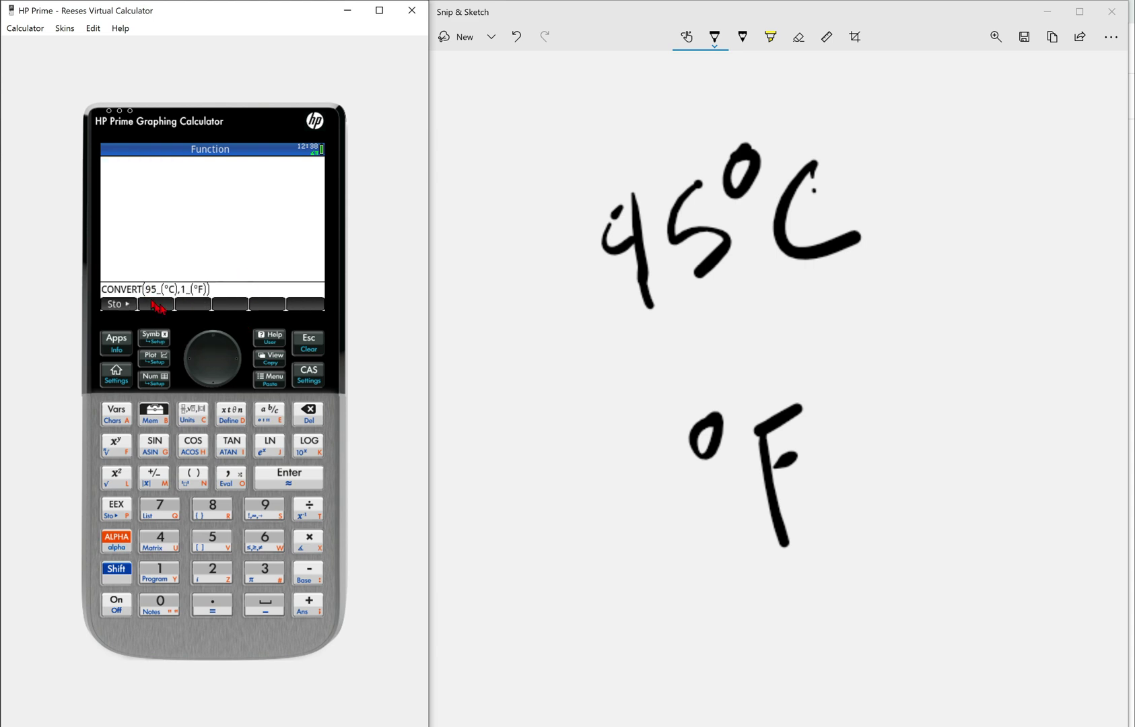
pyautogui.click(274, 483)
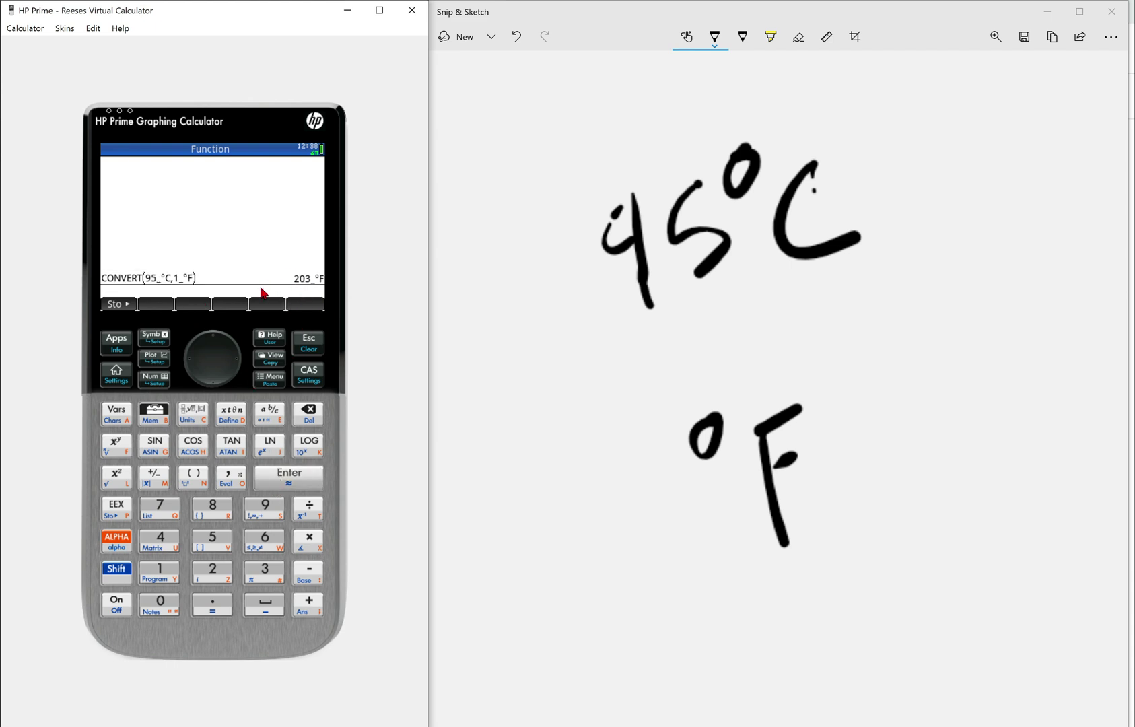
pyautogui.click(633, 425)
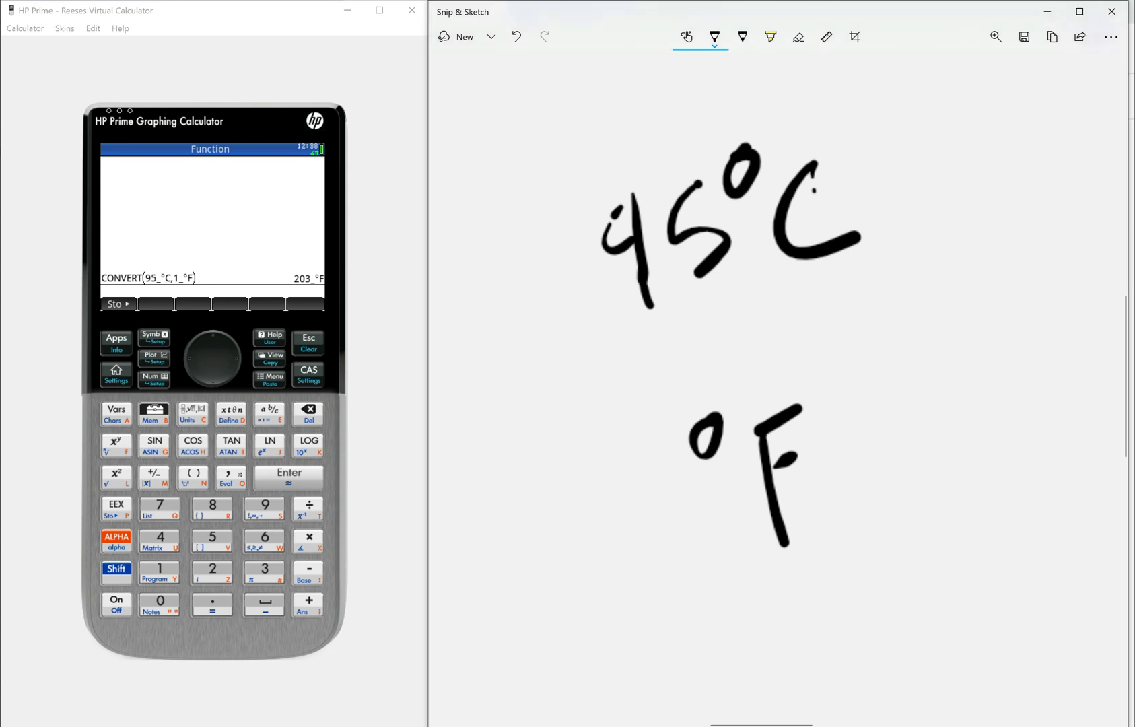
pyautogui.moveTo(495, 512)
pyautogui.mouseDown()
pyautogui.moveTo(537, 542)
pyautogui.moveTo(585, 549)
pyautogui.mouseUp()
# Step: Finish handwriting 203 before the °F note
pyautogui.moveTo(597, 479)
pyautogui.mouseDown()
pyautogui.moveTo(620, 510)
pyautogui.moveTo(639, 469)
pyautogui.moveTo(673, 535)
pyautogui.mouseUp()
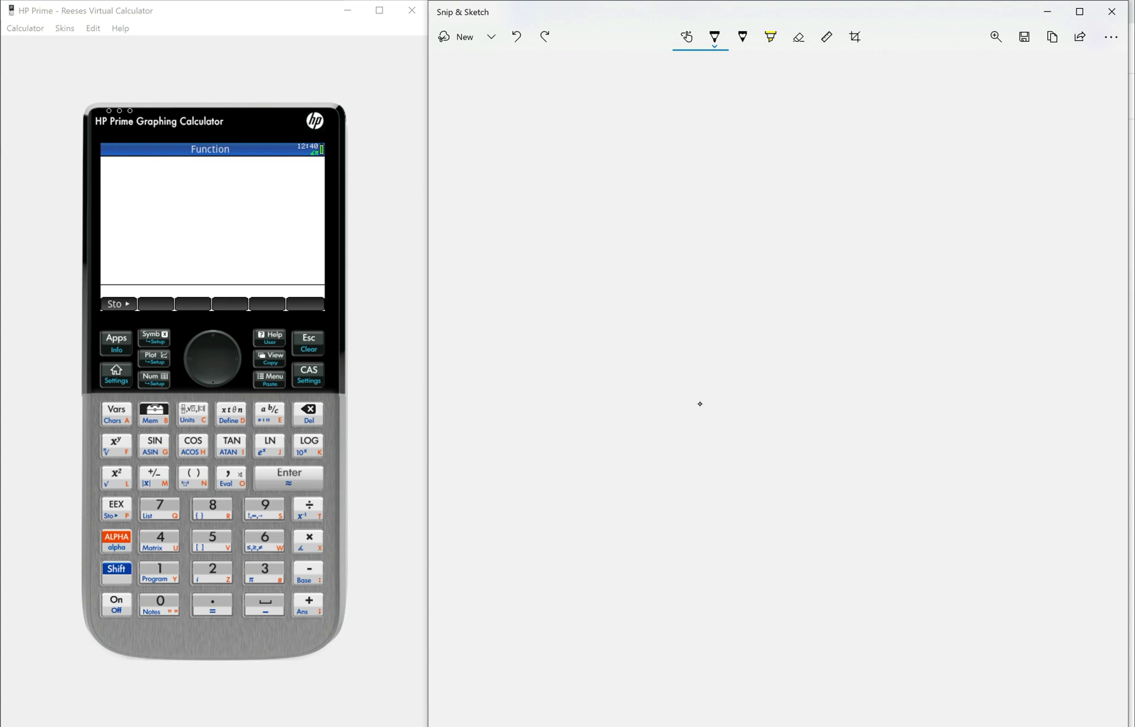
pyautogui.moveTo(561, 225); pyautogui.dragTo(579, 330)
pyautogui.moveTo(608, 212); pyautogui.dragTo(707, 273)
pyautogui.moveTo(719, 188)
pyautogui.mouseDown()
pyautogui.moveTo(759, 291)
pyautogui.moveTo(750, 300)
pyautogui.mouseUp()
pyautogui.moveTo(592, 407)
pyautogui.mouseDown()
pyautogui.moveTo(584, 427)
pyautogui.moveTo(604, 505)
pyautogui.mouseUp()
pyautogui.click(642, 483)
pyautogui.moveTo(653, 399)
pyautogui.mouseDown()
pyautogui.moveTo(685, 451)
pyautogui.moveTo(740, 441)
pyautogui.mouseUp()
pyautogui.moveTo(744, 354); pyautogui.dragTo(788, 421)
pyautogui.moveTo(825, 363); pyautogui.dragTo(869, 402)
pyautogui.moveTo(864, 343); pyautogui.dragTo(832, 401)
pyautogui.moveTo(908, 311); pyautogui.dragTo(911, 388)
pyautogui.moveTo(961, 322)
pyautogui.mouseDown()
pyautogui.moveTo(932, 367)
pyautogui.moveTo(959, 320)
pyautogui.mouseUp()
pyautogui.moveTo(950, 276); pyautogui.dragTo(1018, 304)
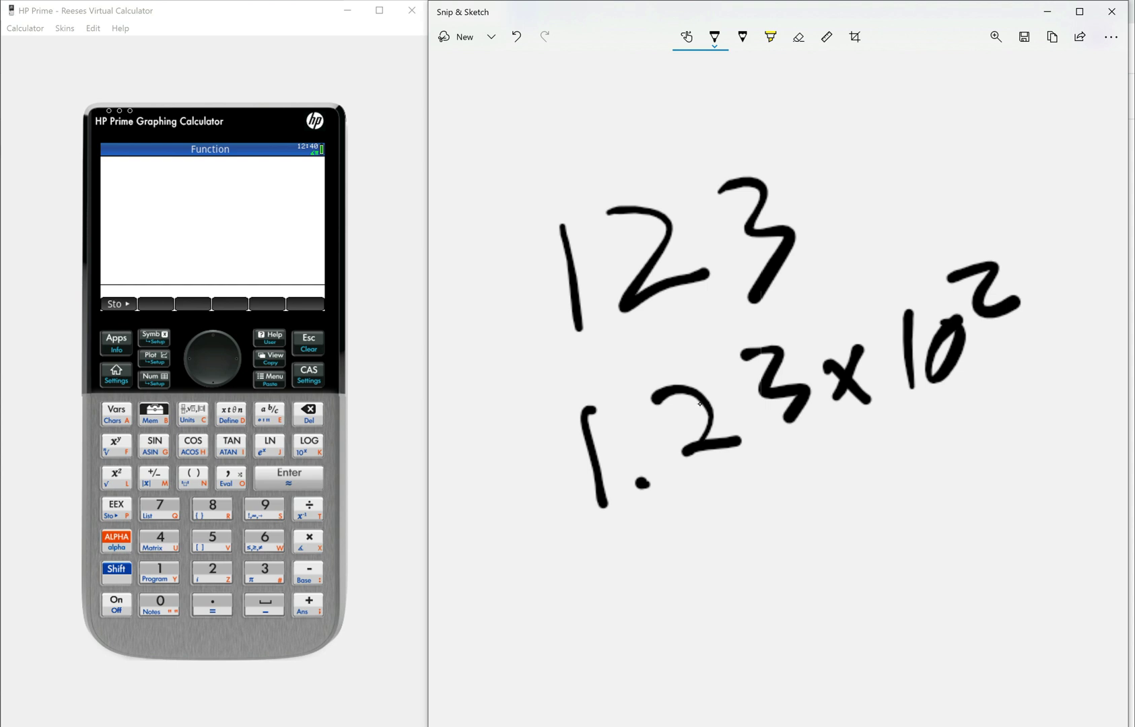
pyautogui.moveTo(535, 292)
pyautogui.mouseDown()
pyautogui.moveTo(558, 447)
pyautogui.moveTo(501, 403)
pyautogui.moveTo(556, 450)
pyautogui.mouseUp()
pyautogui.click(563, 354)
pyautogui.moveTo(562, 354); pyautogui.dragTo(789, 325)
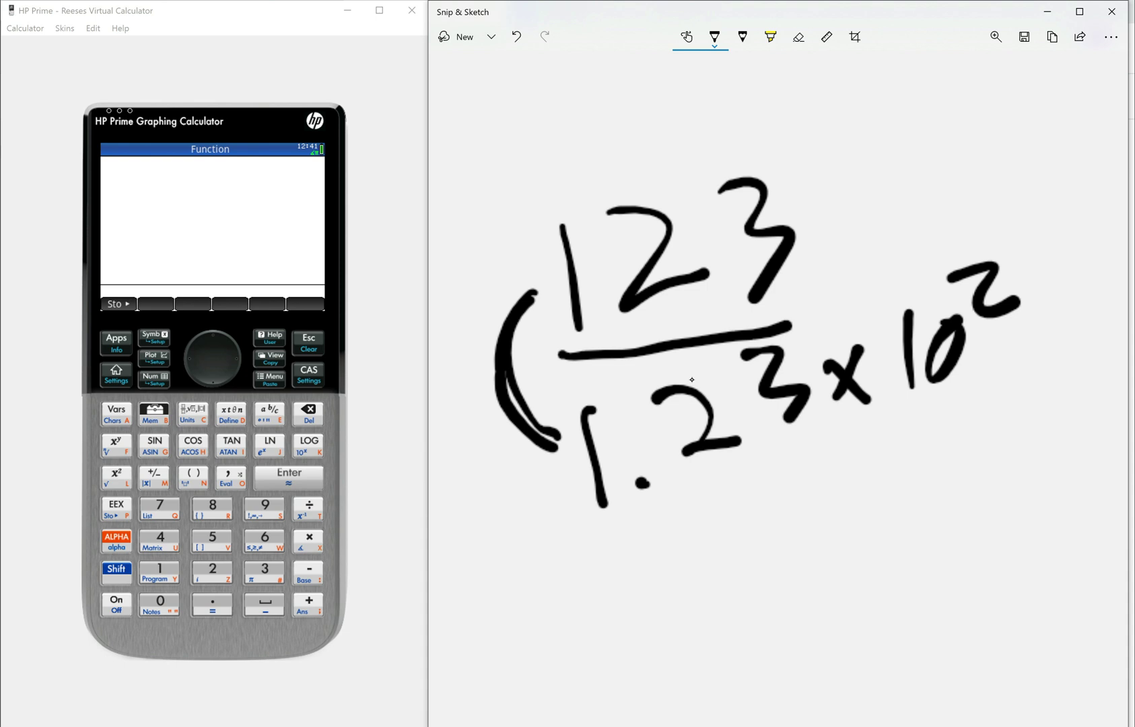
pyautogui.moveTo(463, 625)
pyautogui.mouseDown()
pyautogui.moveTo(516, 621)
pyautogui.moveTo(535, 587)
pyautogui.moveTo(562, 662)
pyautogui.mouseUp()
pyautogui.moveTo(644, 601); pyautogui.dragTo(738, 600)
pyautogui.moveTo(672, 580)
pyautogui.mouseDown()
pyautogui.moveTo(736, 600)
pyautogui.moveTo(714, 620)
pyautogui.mouseUp()
pyautogui.moveTo(789, 551)
pyautogui.mouseDown()
pyautogui.moveTo(828, 542)
pyautogui.moveTo(810, 645)
pyautogui.mouseUp()
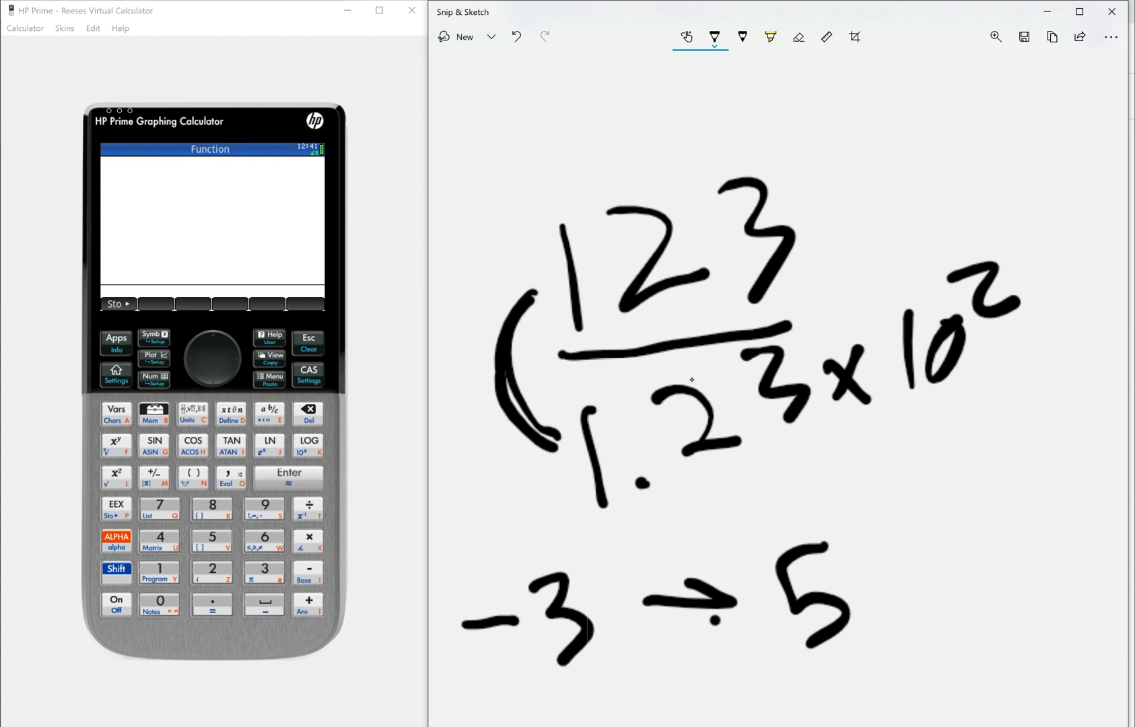
pyautogui.moveTo(526, 163)
pyautogui.mouseDown()
pyautogui.moveTo(573, 173)
pyautogui.moveTo(560, 210)
pyautogui.mouseUp()
pyautogui.moveTo(560, 210); pyautogui.dragTo(544, 215)
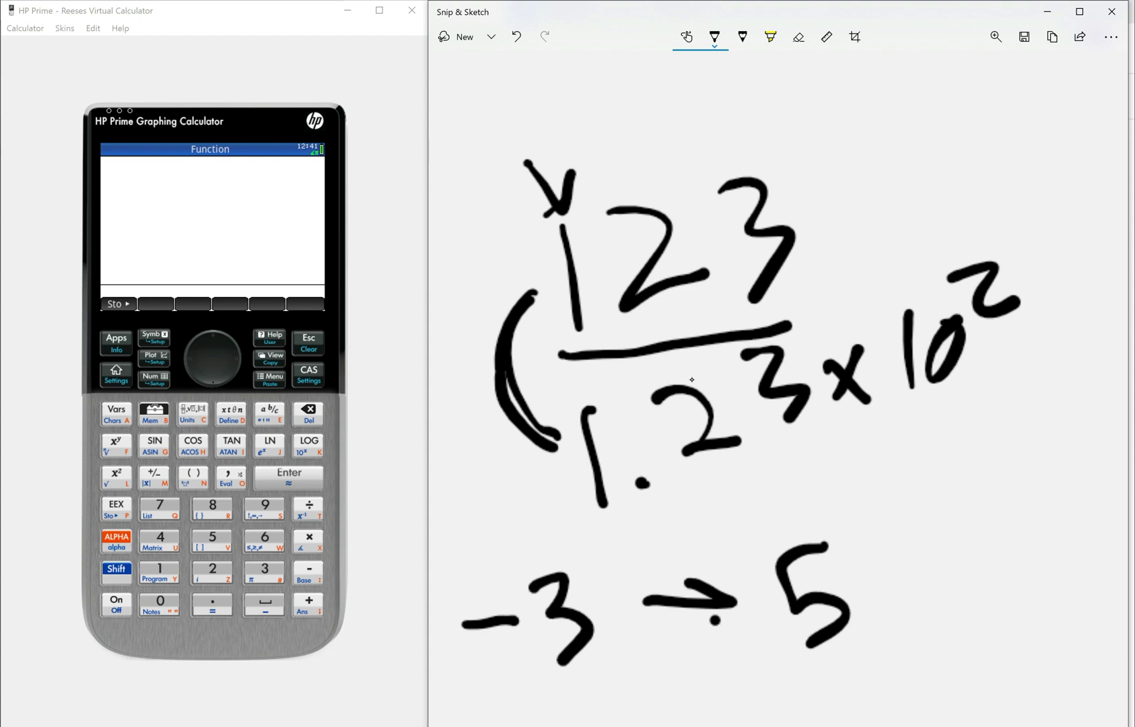
pyautogui.moveTo(482, 73); pyautogui.dragTo(495, 121)
pyautogui.click(513, 109)
pyautogui.moveTo(545, 76)
pyautogui.mouseDown()
pyautogui.moveTo(535, 85)
pyautogui.moveTo(551, 126)
pyautogui.moveTo(627, 123)
pyautogui.moveTo(606, 124)
pyautogui.mouseUp()
pyautogui.moveTo(638, 86)
pyautogui.mouseDown()
pyautogui.moveTo(643, 116)
pyautogui.moveTo(700, 74)
pyautogui.moveTo(705, 101)
pyautogui.moveTo(768, 95)
pyautogui.mouseUp()
pyautogui.moveTo(766, 78); pyautogui.dragTo(774, 115)
pyautogui.click(838, 111)
pyautogui.moveTo(885, 80)
pyautogui.mouseDown()
pyautogui.moveTo(874, 101)
pyautogui.moveTo(884, 82)
pyautogui.moveTo(921, 82)
pyautogui.moveTo(949, 122)
pyautogui.mouseUp()
pyautogui.moveTo(987, 75); pyautogui.dragTo(991, 112)
pyautogui.moveTo(1007, 80); pyautogui.dragTo(1023, 113)
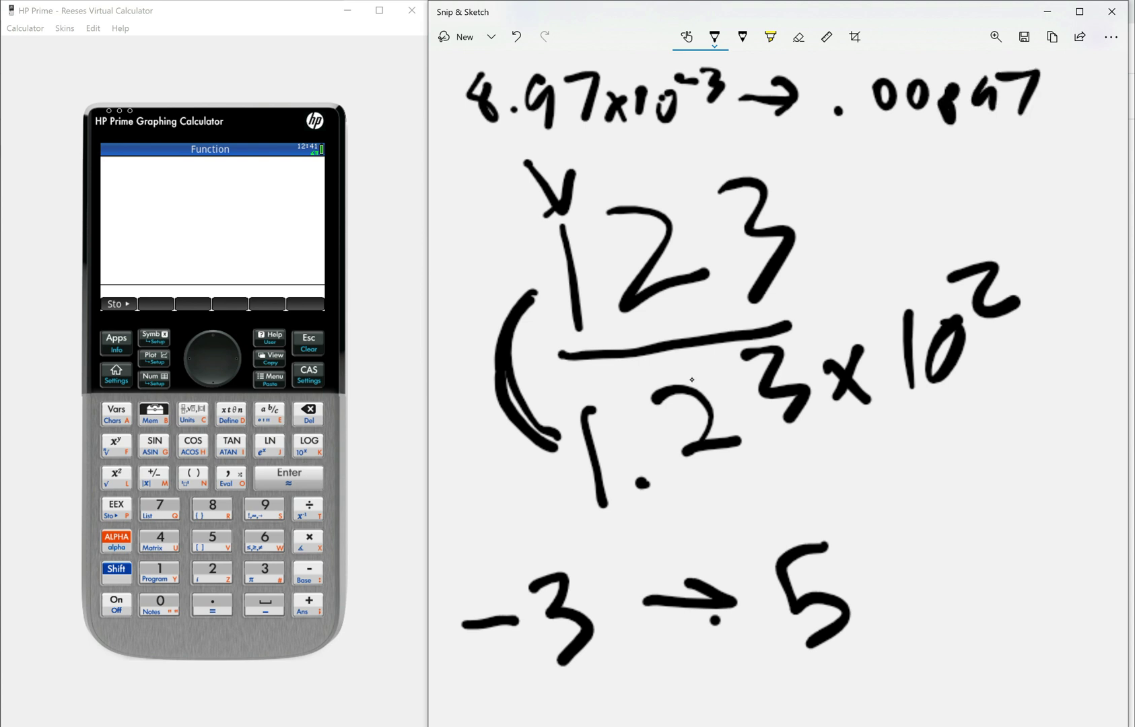
pyautogui.click(800, 48)
# Step: Erase all ink and handwrite 5.12×10⁵ on the blank canvas
pyautogui.click(801, 59)
pyautogui.click(801, 94)
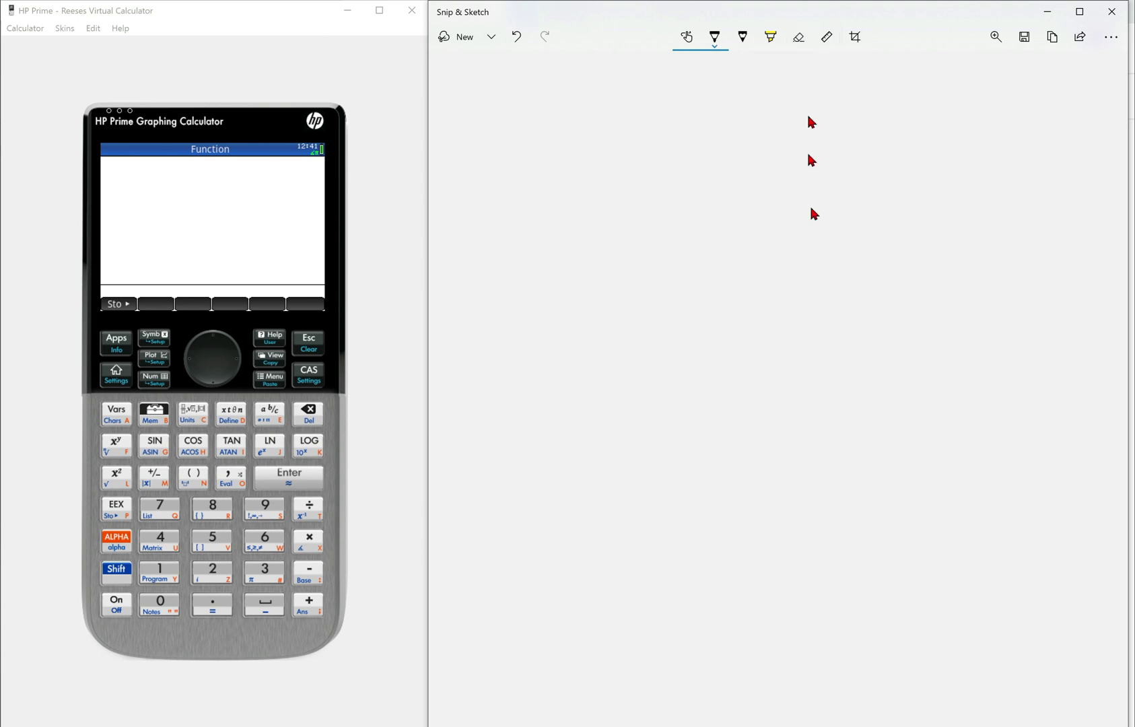
pyautogui.moveTo(538, 176)
pyautogui.mouseDown()
pyautogui.moveTo(509, 190)
pyautogui.moveTo(532, 250)
pyautogui.mouseUp()
pyautogui.click(585, 230)
pyautogui.moveTo(611, 160); pyautogui.dragTo(618, 215)
pyautogui.moveTo(629, 162); pyautogui.dragTo(678, 190)
pyautogui.moveTo(700, 149)
pyautogui.mouseDown()
pyautogui.moveTo(723, 182)
pyautogui.moveTo(704, 184)
pyautogui.mouseUp()
pyautogui.moveTo(759, 127); pyautogui.dragTo(762, 178)
pyautogui.moveTo(794, 134)
pyautogui.mouseDown()
pyautogui.moveTo(797, 172)
pyautogui.moveTo(811, 131)
pyautogui.mouseUp()
pyautogui.moveTo(854, 76)
pyautogui.mouseDown()
pyautogui.moveTo(838, 90)
pyautogui.moveTo(850, 115)
pyautogui.mouseUp()
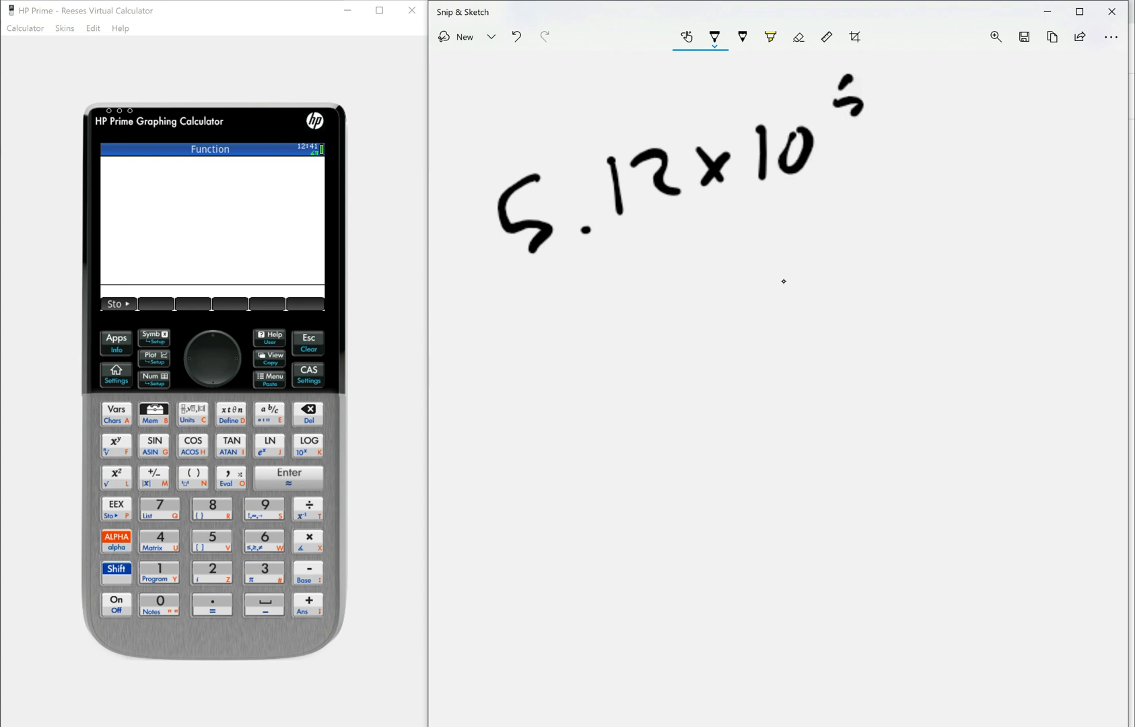
# Step: Write the expanded number 512000 below and underline 5.12×10⁵
pyautogui.moveTo(594, 314); pyautogui.dragTo(577, 380)
pyautogui.moveTo(644, 291)
pyautogui.mouseDown()
pyautogui.moveTo(645, 361)
pyautogui.moveTo(715, 349)
pyautogui.mouseUp()
pyautogui.moveTo(758, 274)
pyautogui.mouseDown()
pyautogui.moveTo(740, 325)
pyautogui.moveTo(760, 276)
pyautogui.moveTo(804, 276)
pyautogui.moveTo(838, 333)
pyautogui.mouseUp()
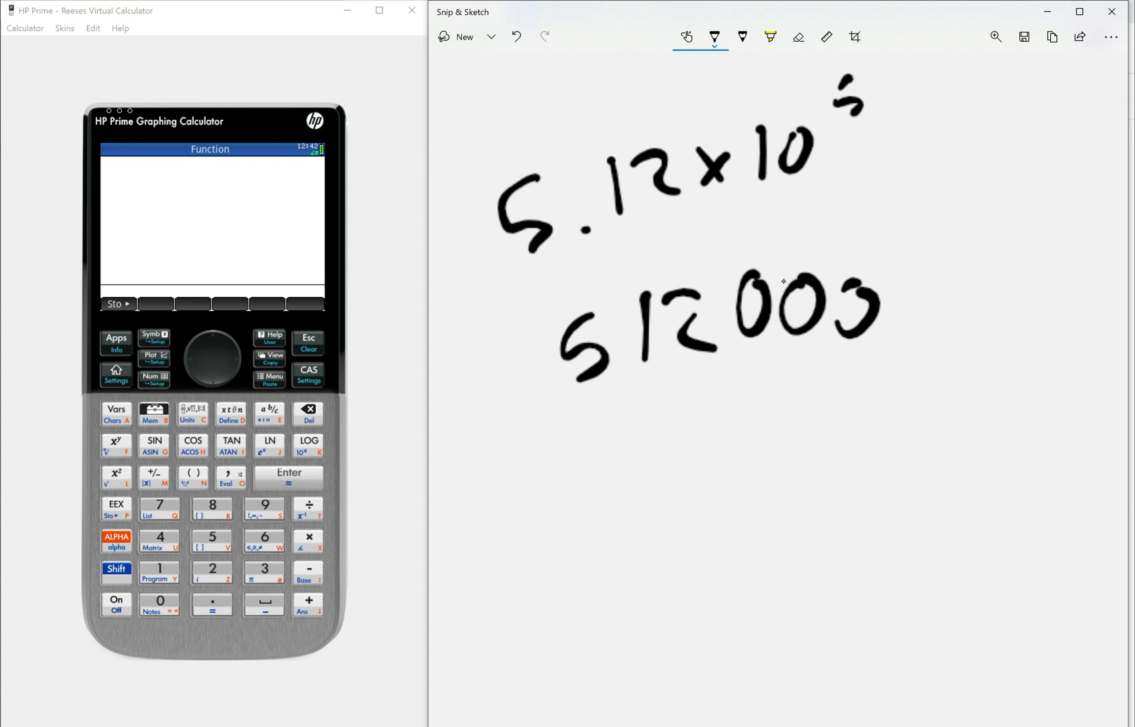
pyautogui.moveTo(518, 271); pyautogui.dragTo(781, 198)
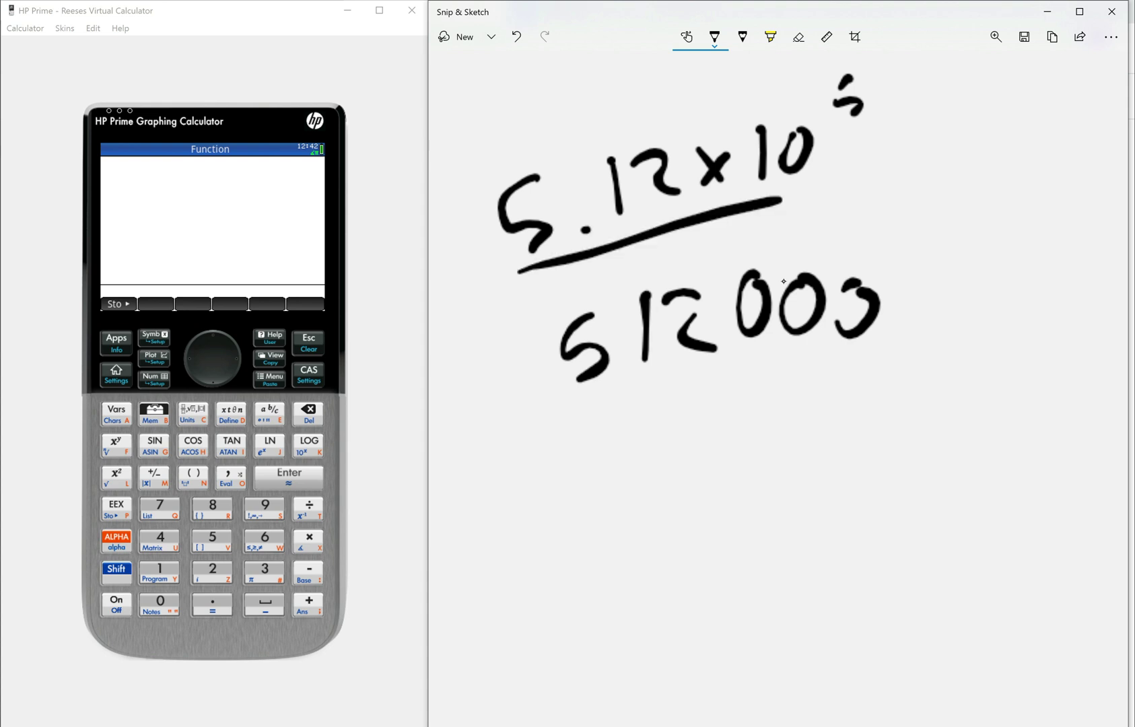
# Step: Handwrite 4.86×10²⁹ below the expanded number and underline it
pyautogui.moveTo(502, 539)
pyautogui.mouseDown()
pyautogui.moveTo(552, 519)
pyautogui.moveTo(569, 601)
pyautogui.mouseUp()
pyautogui.click(614, 590)
pyautogui.moveTo(646, 479)
pyautogui.mouseDown()
pyautogui.moveTo(643, 488)
pyautogui.moveTo(666, 473)
pyautogui.mouseUp()
pyautogui.click(713, 447)
pyautogui.moveTo(731, 502); pyautogui.dragTo(715, 550)
pyautogui.moveTo(773, 501); pyautogui.dragTo(809, 540)
pyautogui.moveTo(806, 495); pyautogui.dragTo(776, 533)
pyautogui.moveTo(836, 456); pyautogui.dragTo(834, 525)
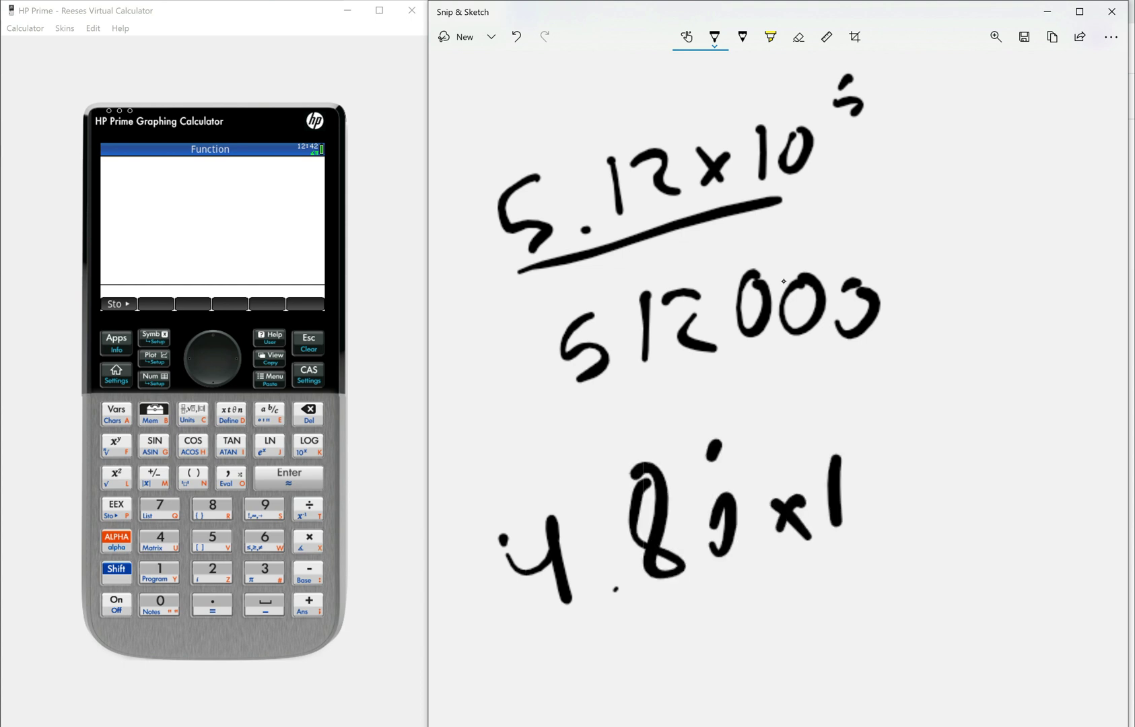
pyautogui.moveTo(893, 470); pyautogui.dragTo(887, 478)
pyautogui.moveTo(888, 423); pyautogui.dragTo(936, 437)
pyautogui.moveTo(970, 396); pyautogui.dragTo(970, 442)
pyautogui.moveTo(711, 452)
pyautogui.mouseDown()
pyautogui.moveTo(698, 473)
pyautogui.moveTo(714, 511)
pyautogui.mouseUp()
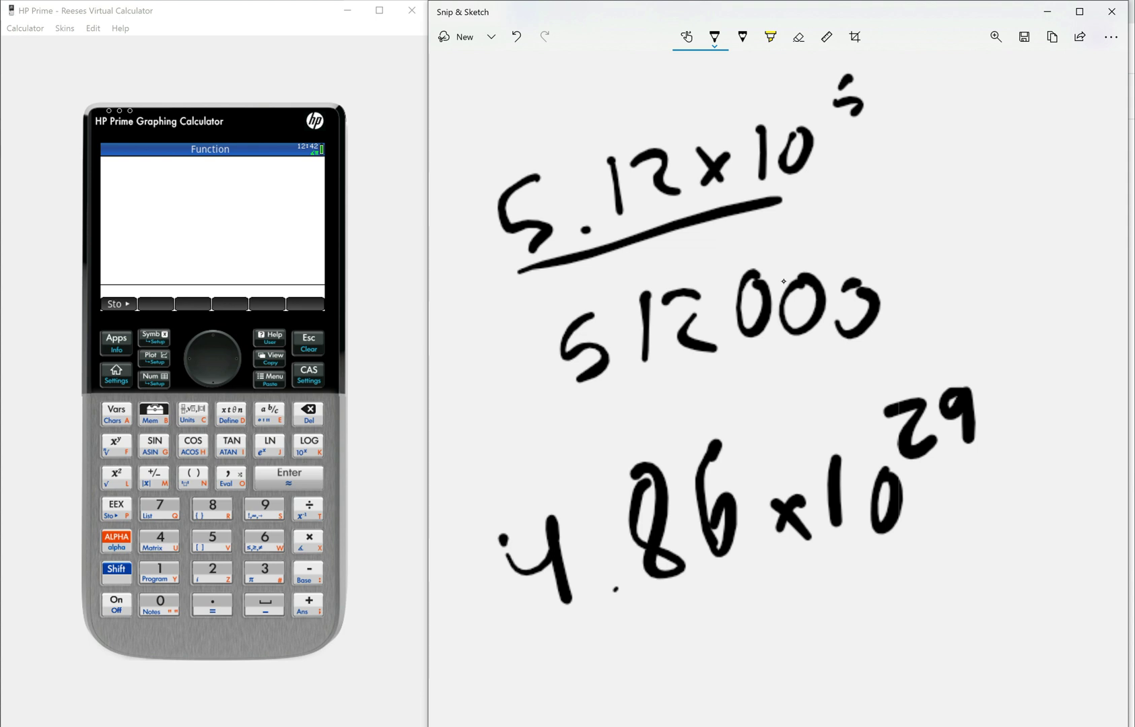
pyautogui.moveTo(567, 616); pyautogui.dragTo(874, 545)
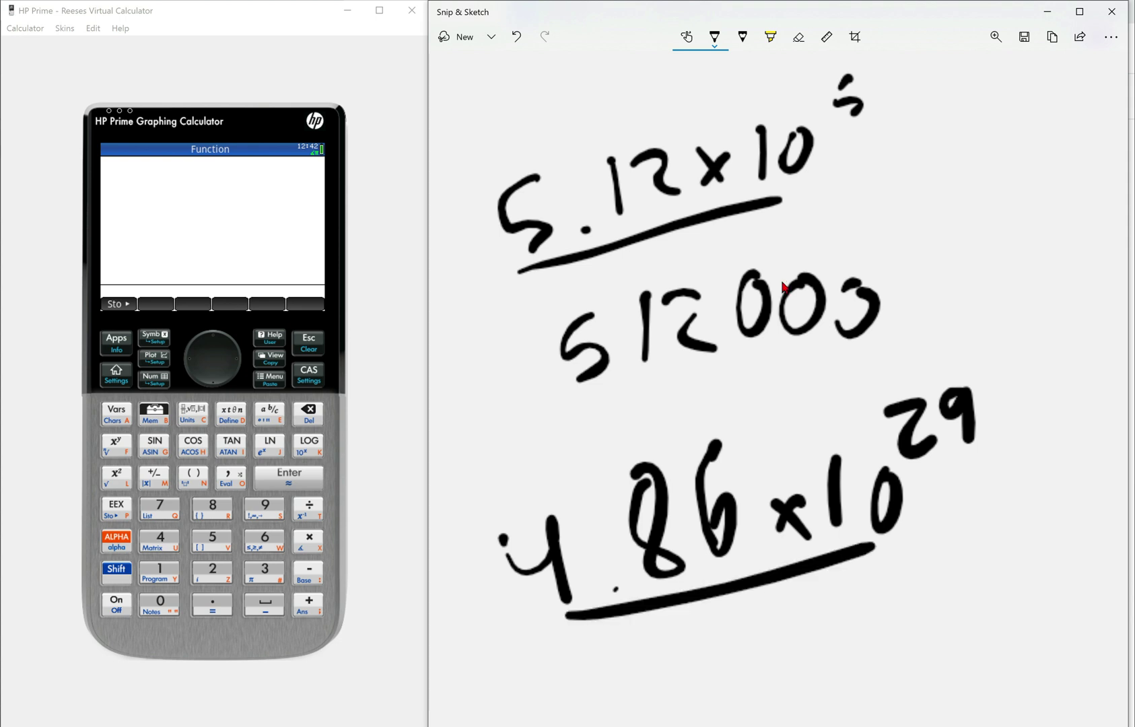